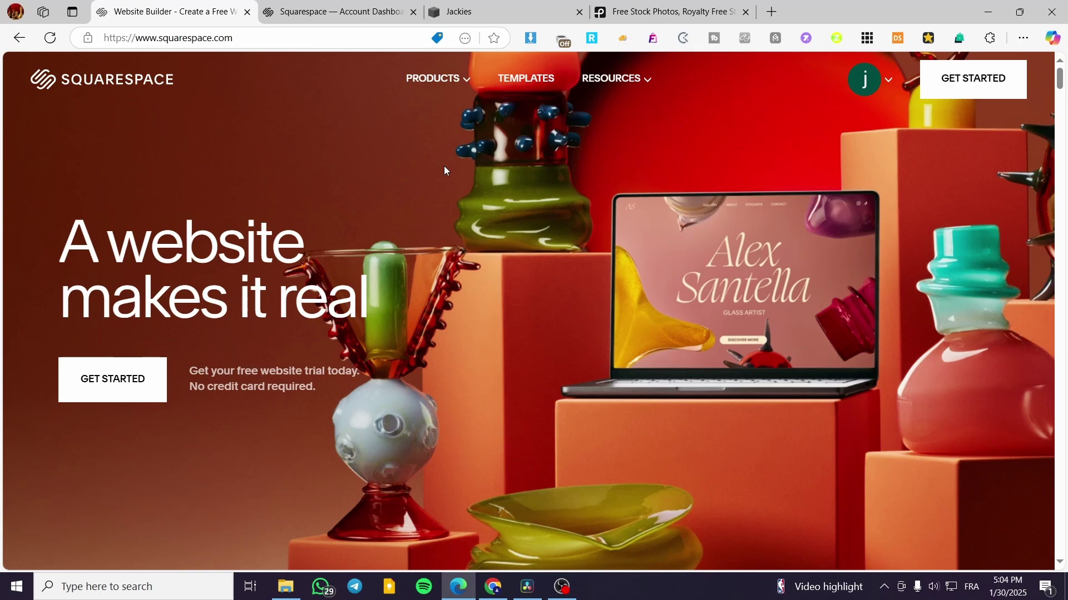
- Open the Jackies website from the Squarespace account dashboard and close the duplicate Jackies browser tab
click(334, 11)
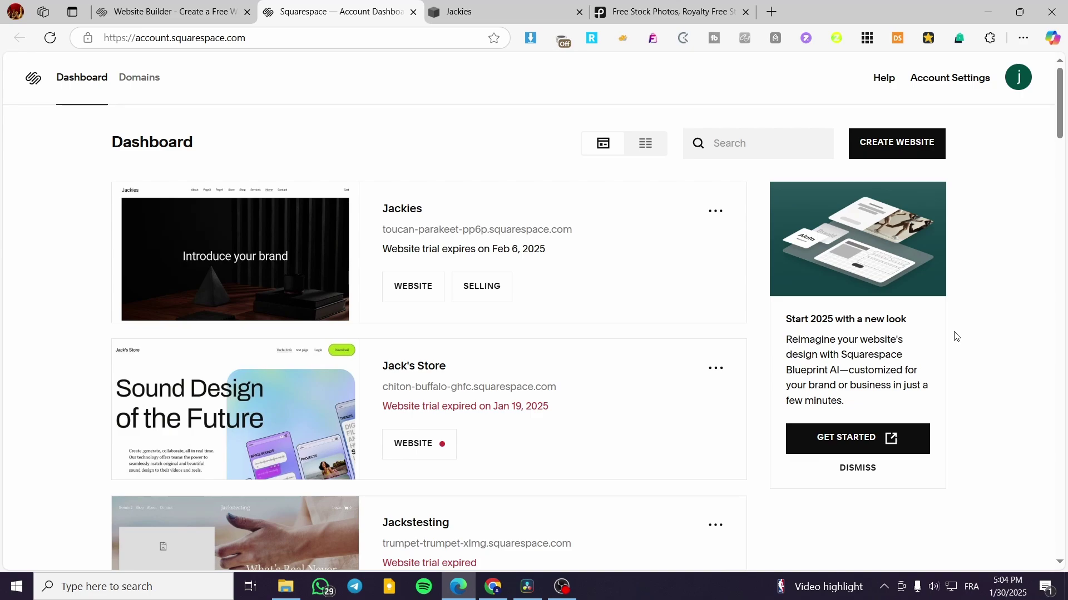
mouse_move(288, 199)
mouse_move(247, 260)
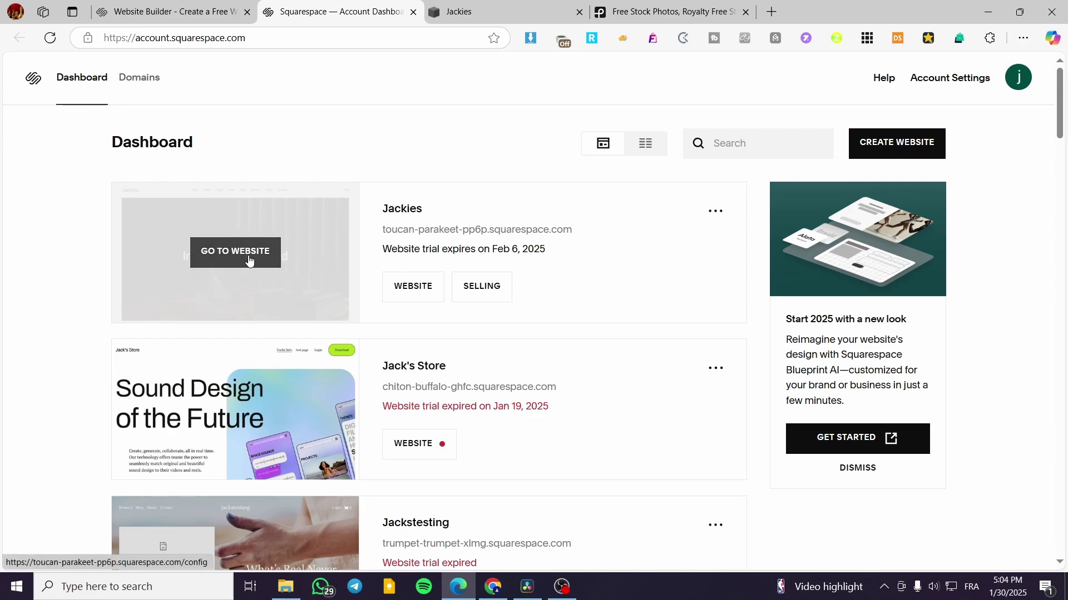
scroll(546, 212, down, 10)
scroll(469, 248, up, 10)
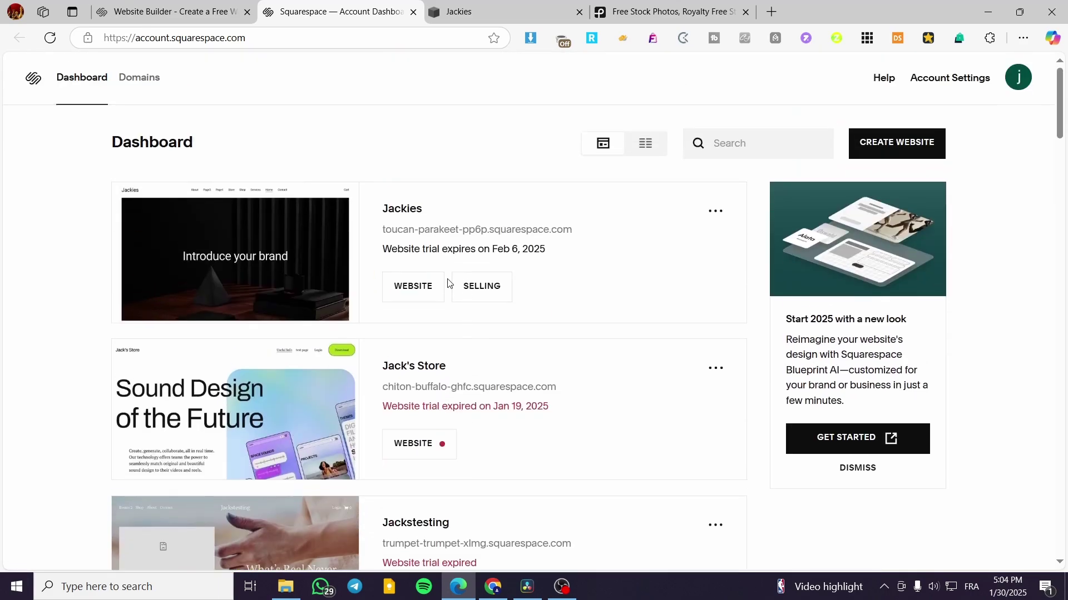
mouse_move(356, 314)
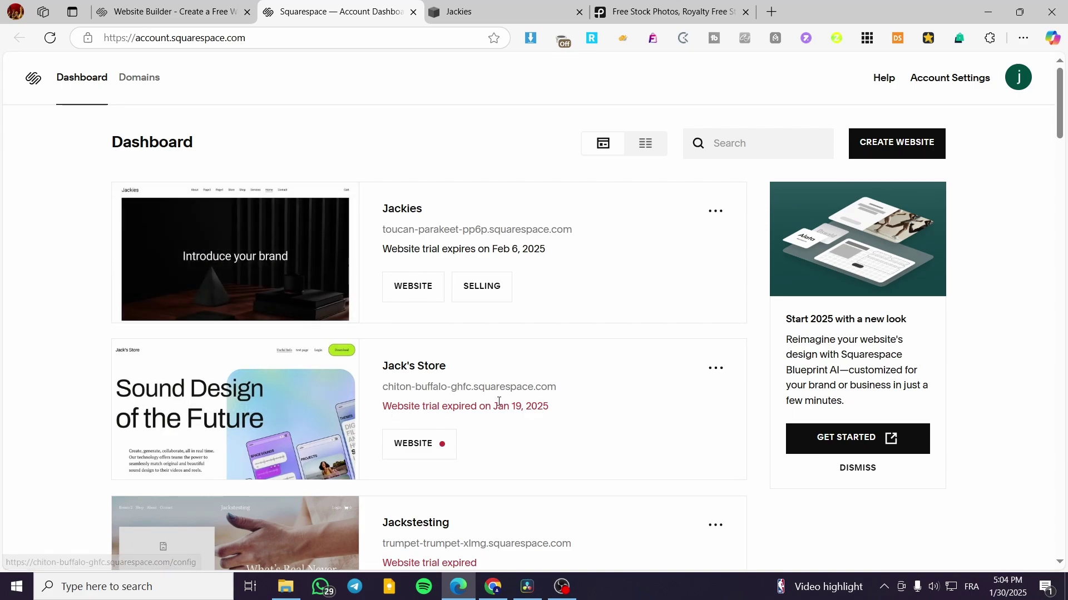
click(255, 261)
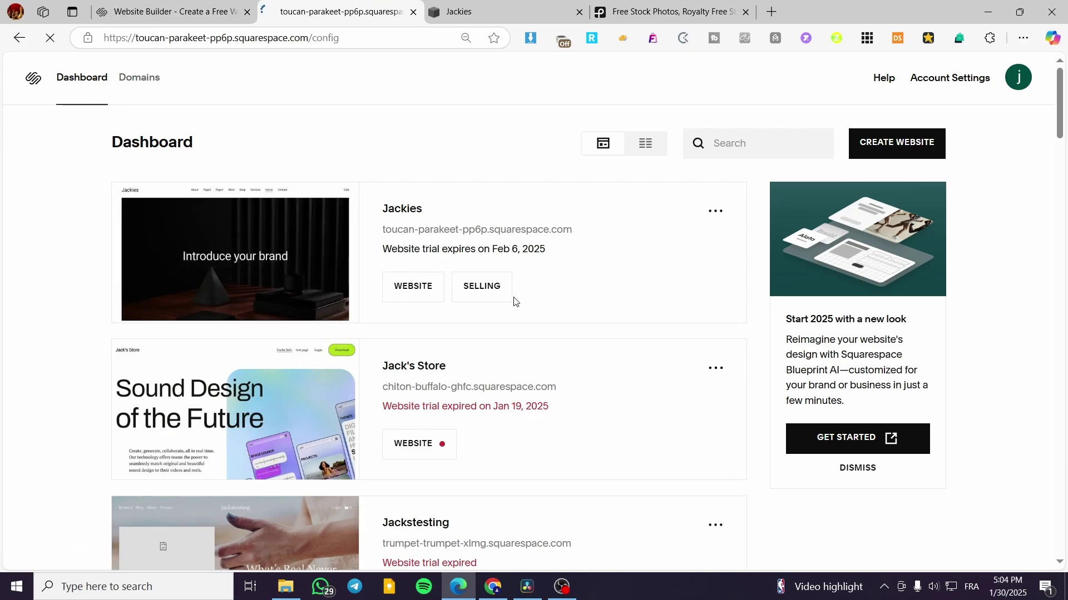
click(579, 13)
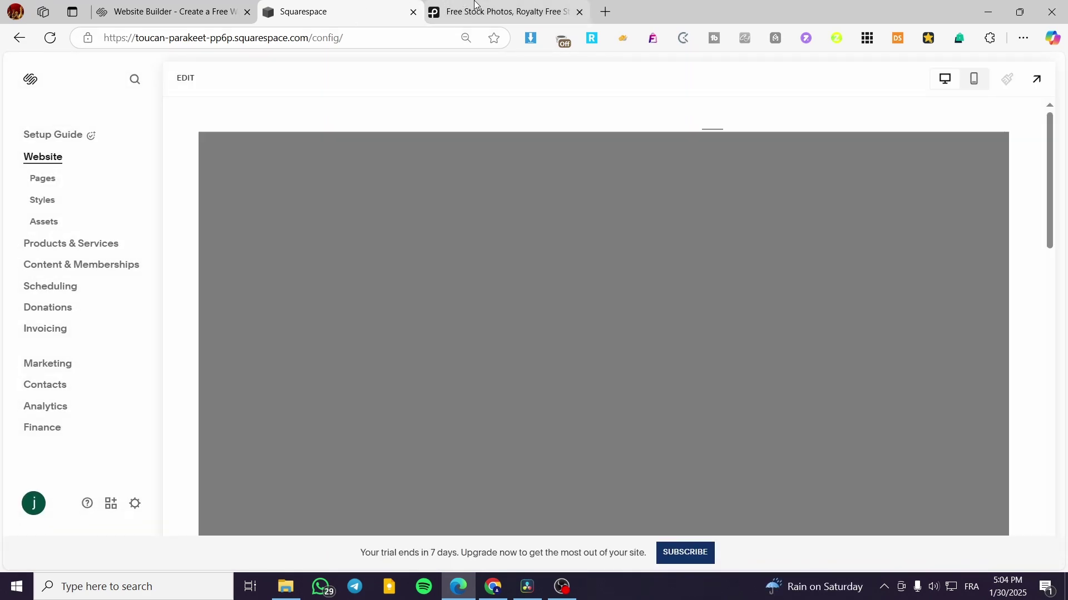
- View the Pexels free stock photo site, then return to the Jackies website editor
click(475, 5)
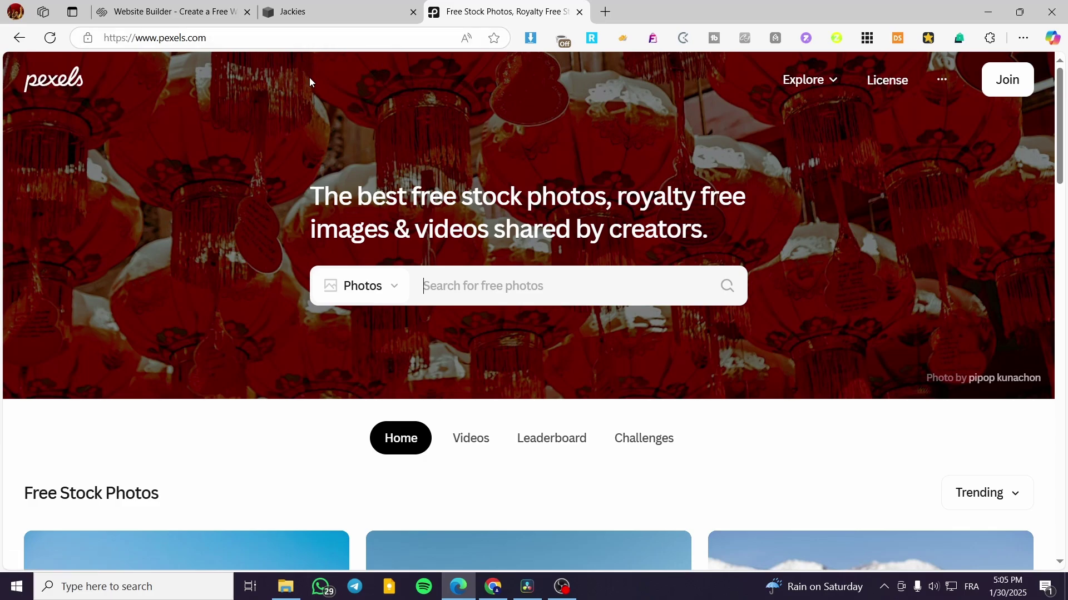
click(321, 8)
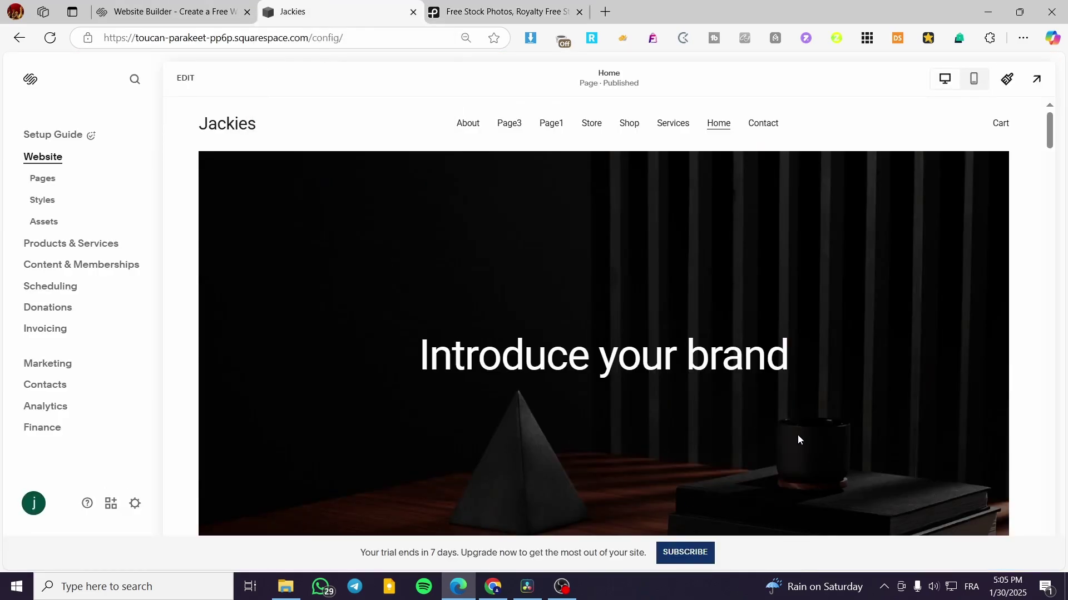
click(500, 11)
click(318, 5)
- Delete Page3 and Page1 from the Jackies website's main navigation
scroll(322, 232, down, 2)
scroll(243, 234, up, 2)
click(52, 185)
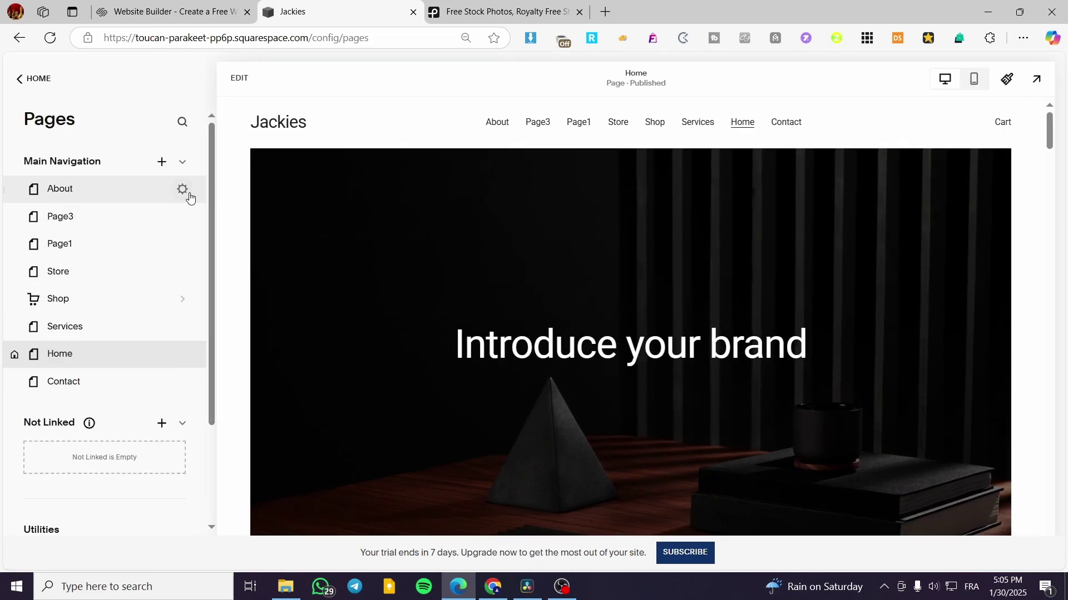
scroll(169, 217, down, 2)
scroll(114, 207, up, 2)
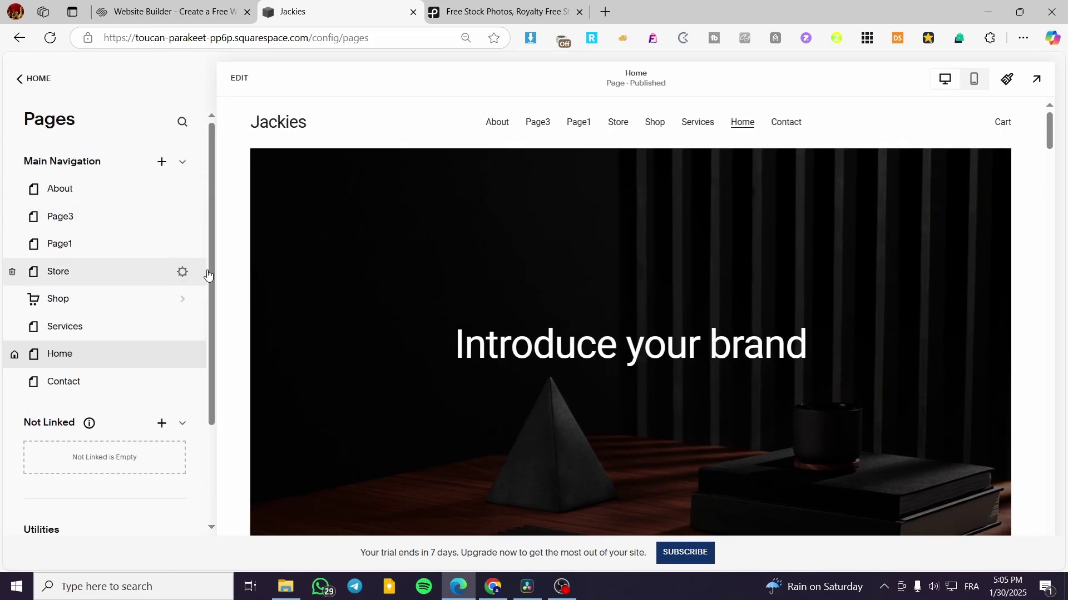
mouse_move(183, 222)
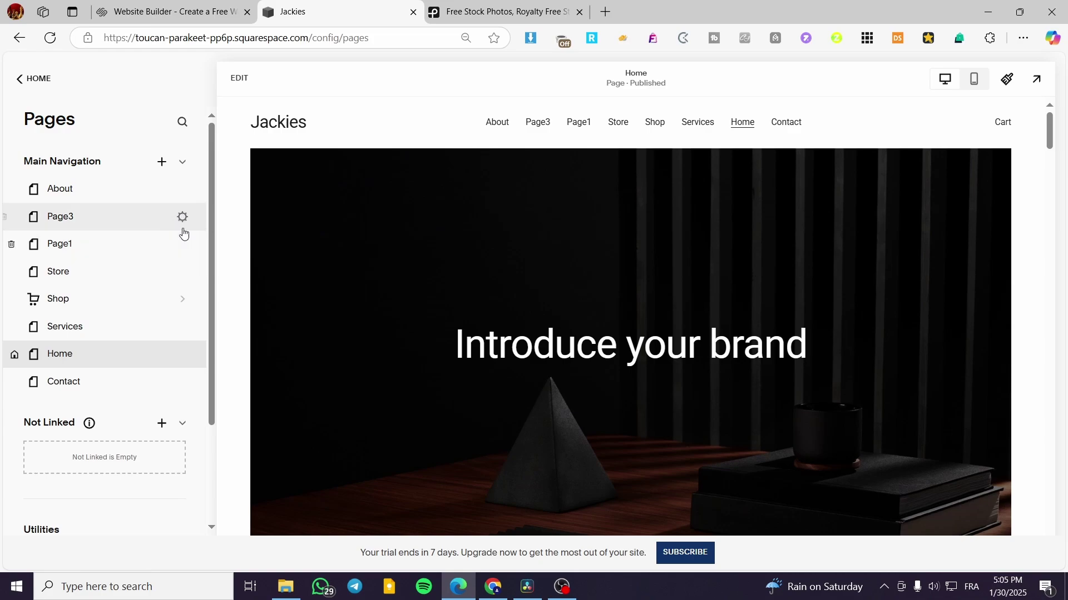
click(16, 217)
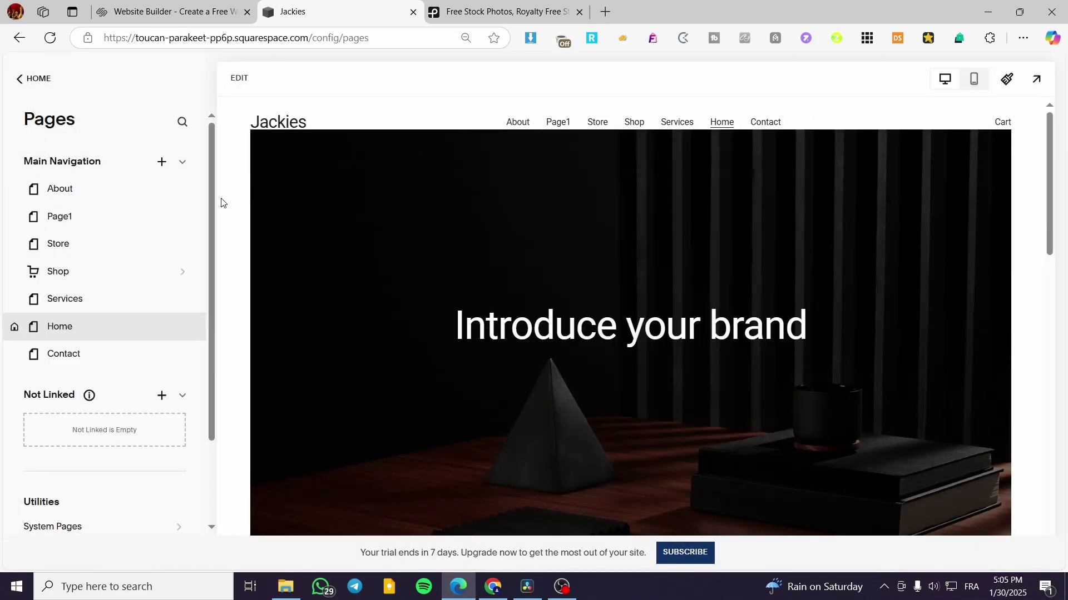
mouse_move(100, 232)
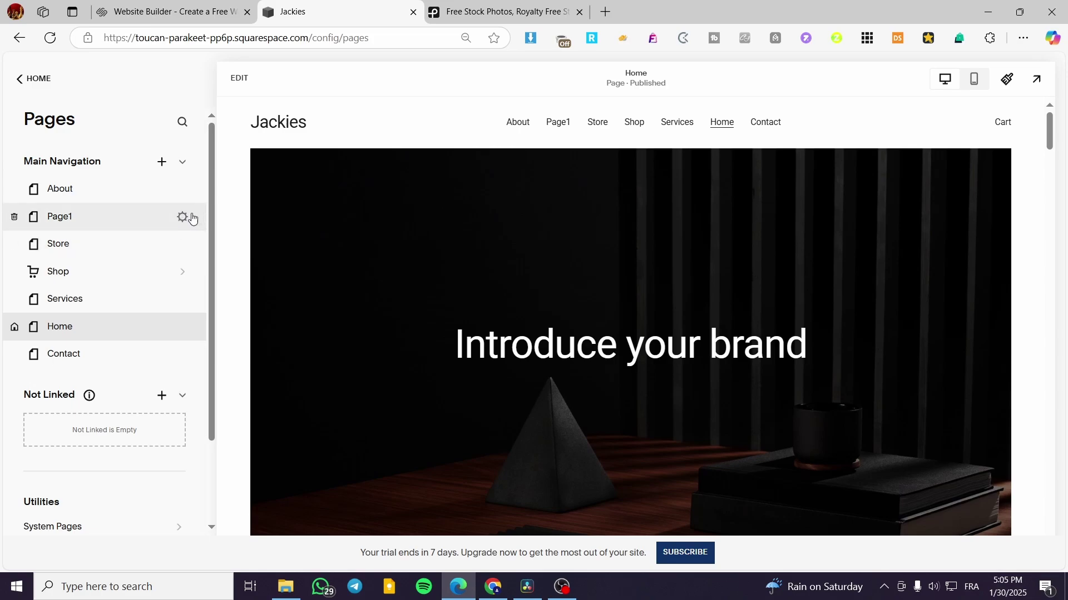
click(14, 217)
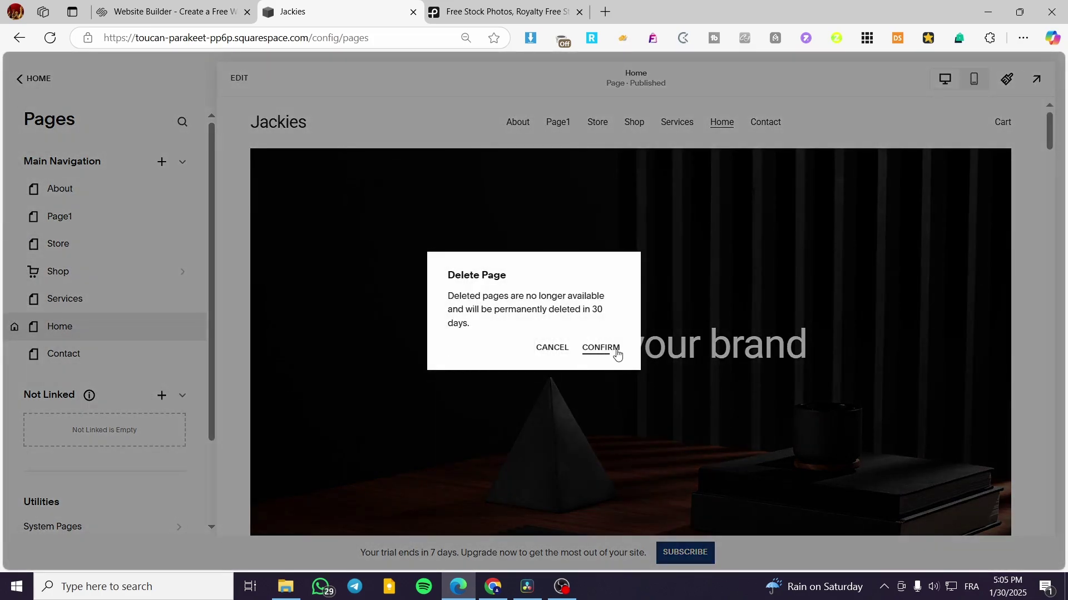
click(617, 355)
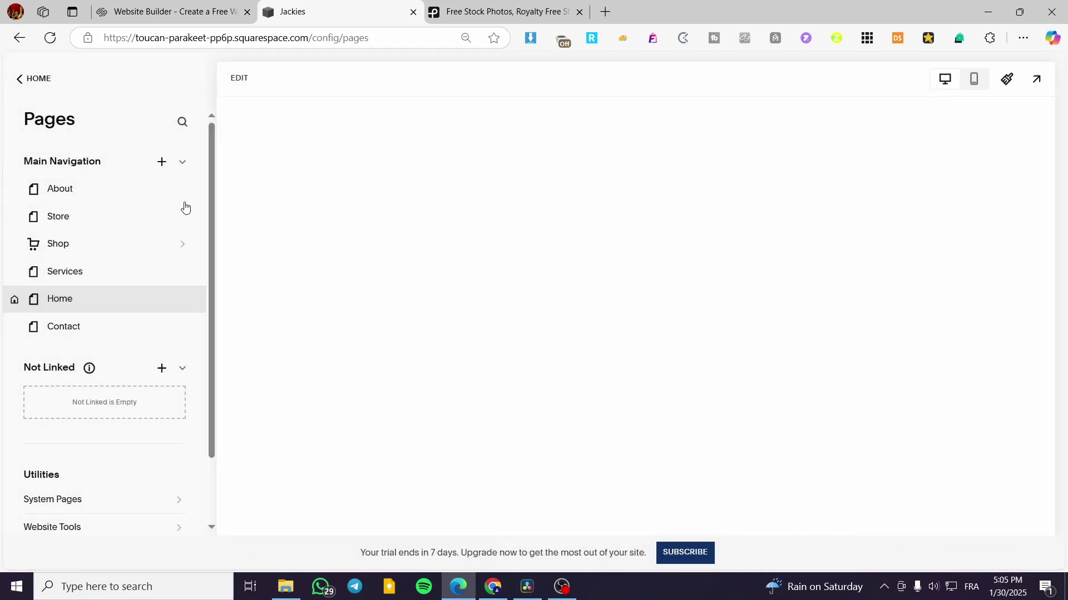
- Start adding a main navigation page from the designer page layouts and display the RSVP layouts
mouse_move(152, 226)
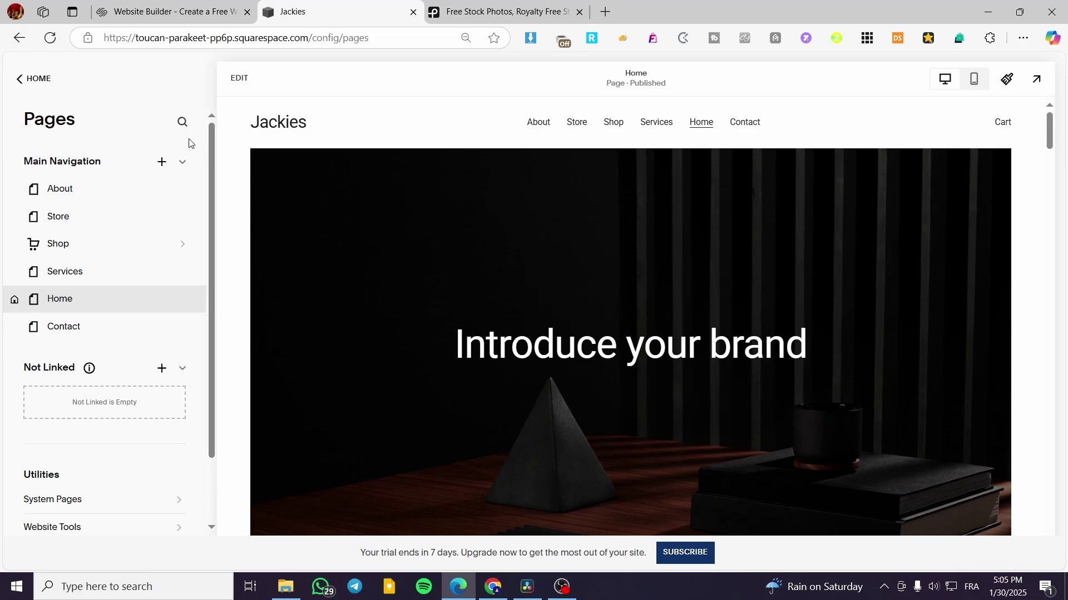
click(160, 163)
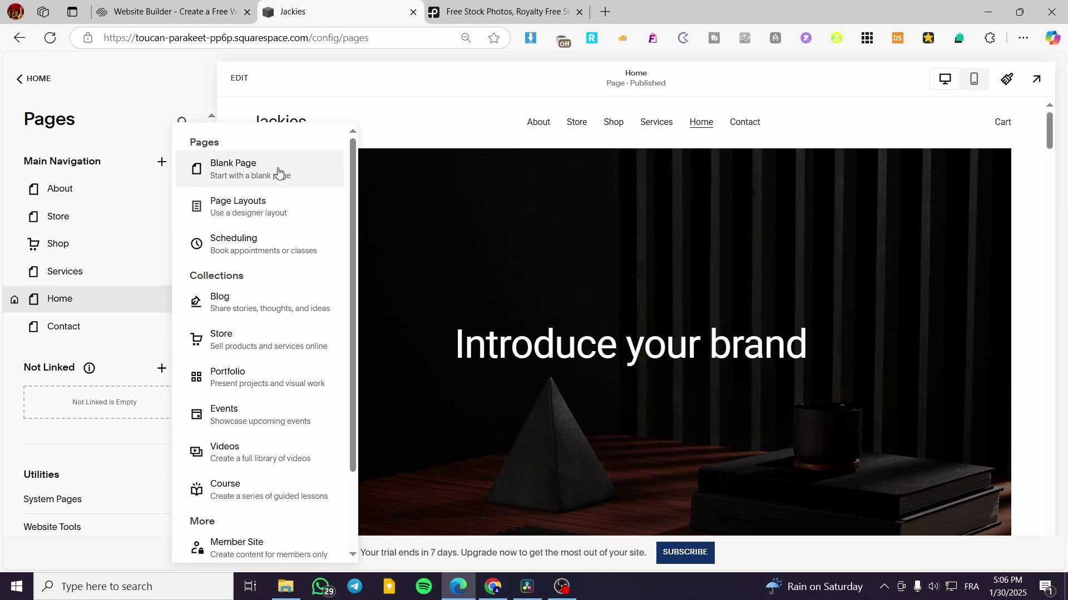
click(284, 216)
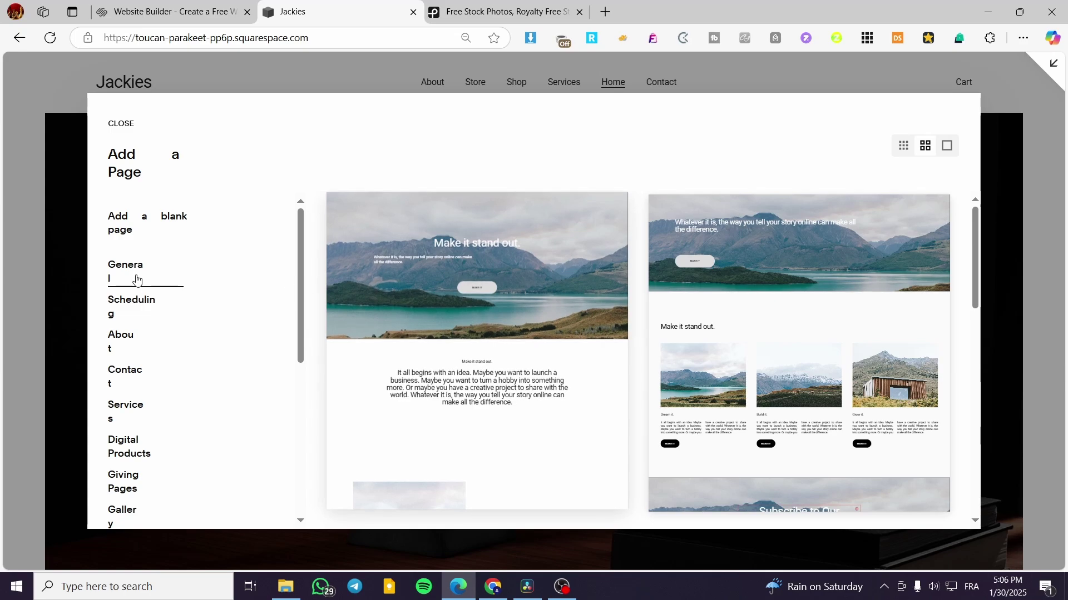
key(ctrl+0)
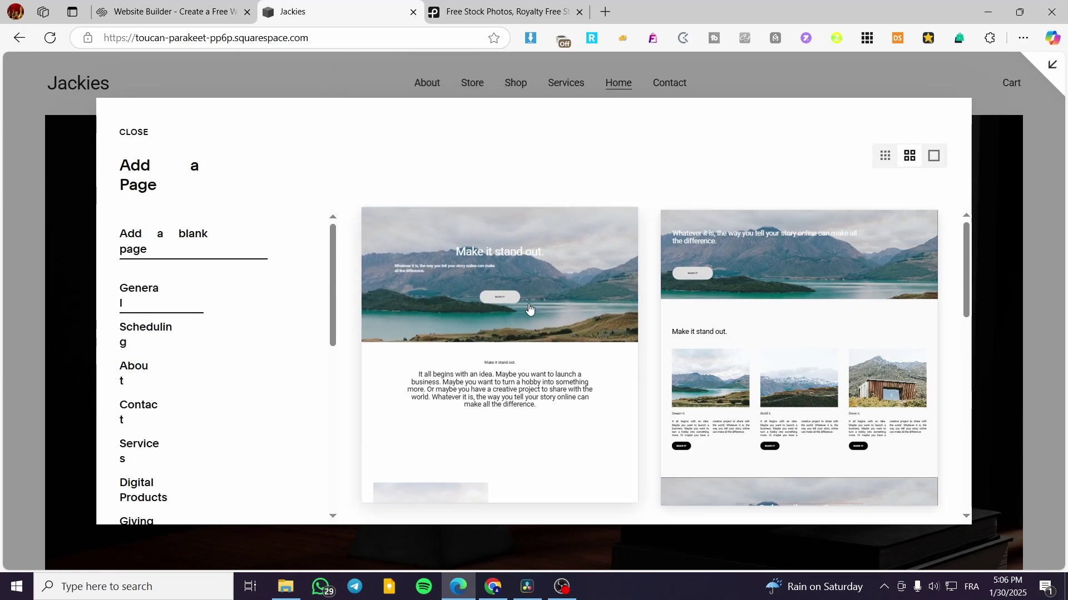
scroll(186, 349, down, 1)
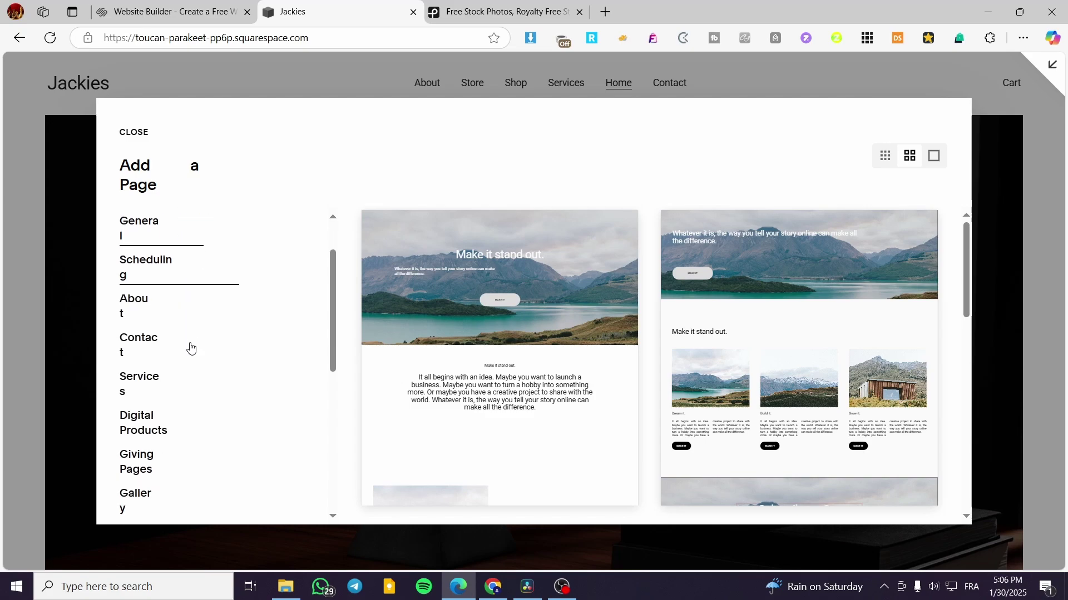
scroll(239, 308, up, 1)
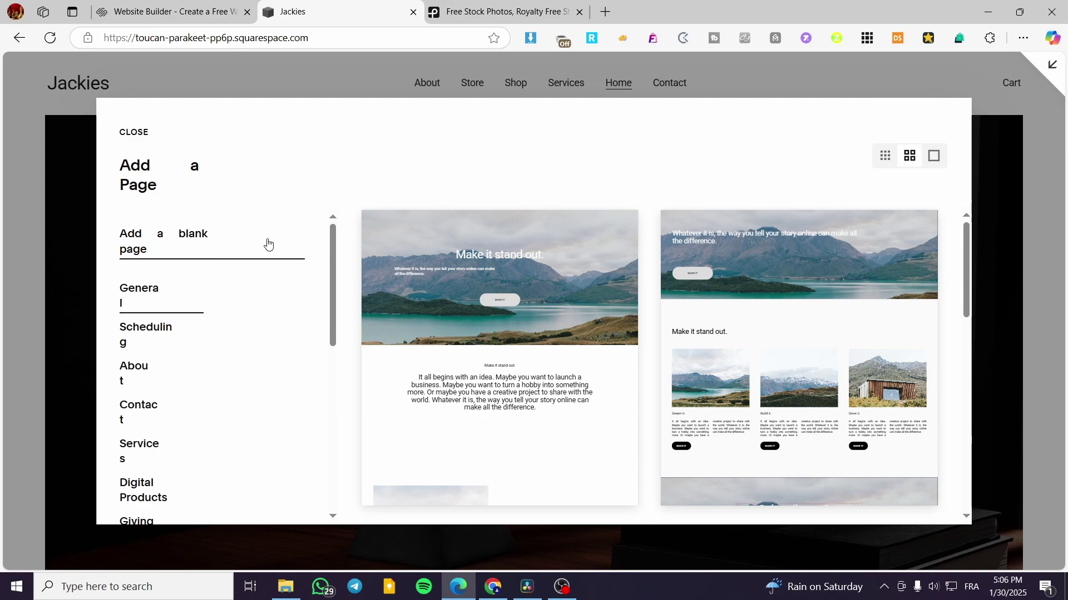
scroll(256, 240, down, 4)
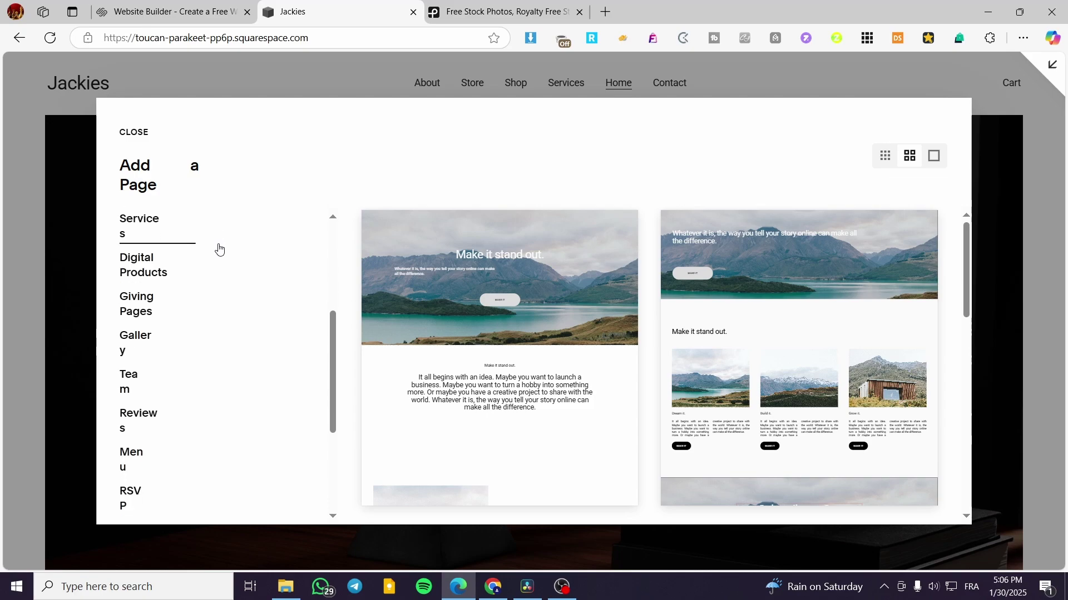
scroll(219, 249, down, 5)
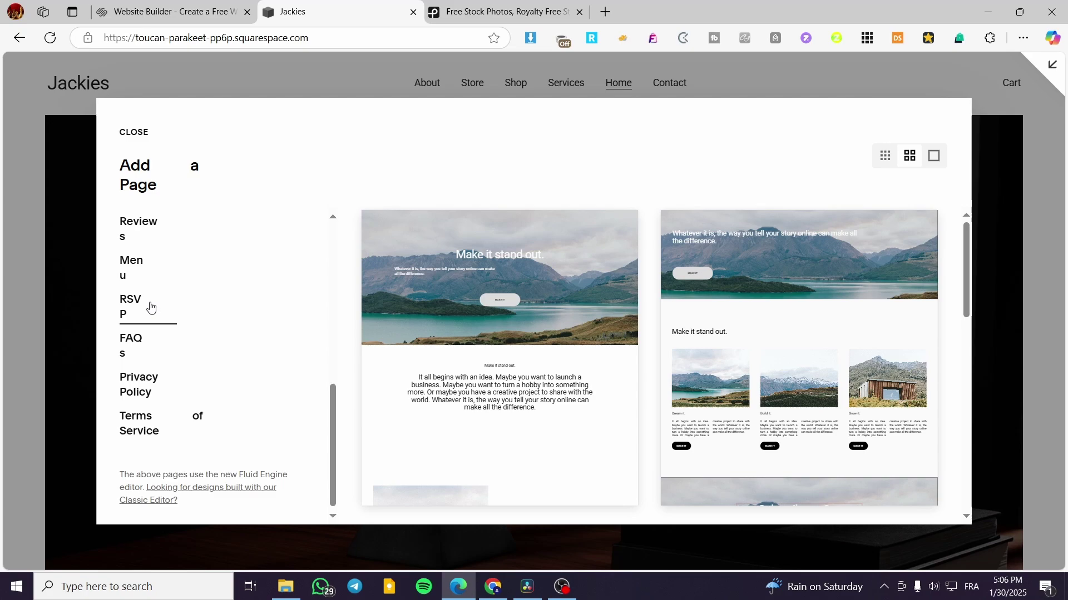
click(132, 345)
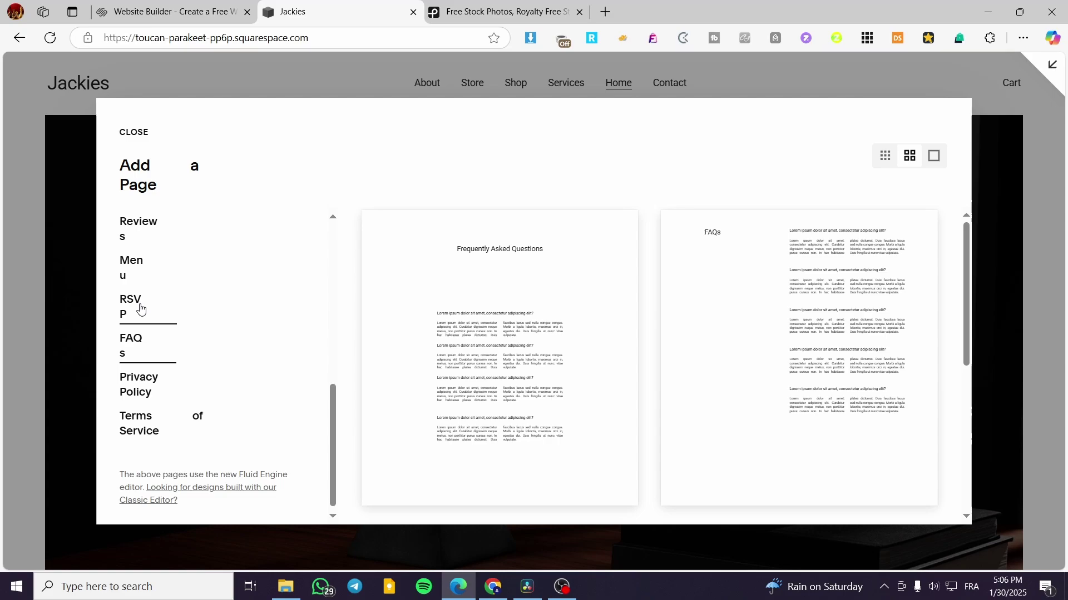
click(141, 309)
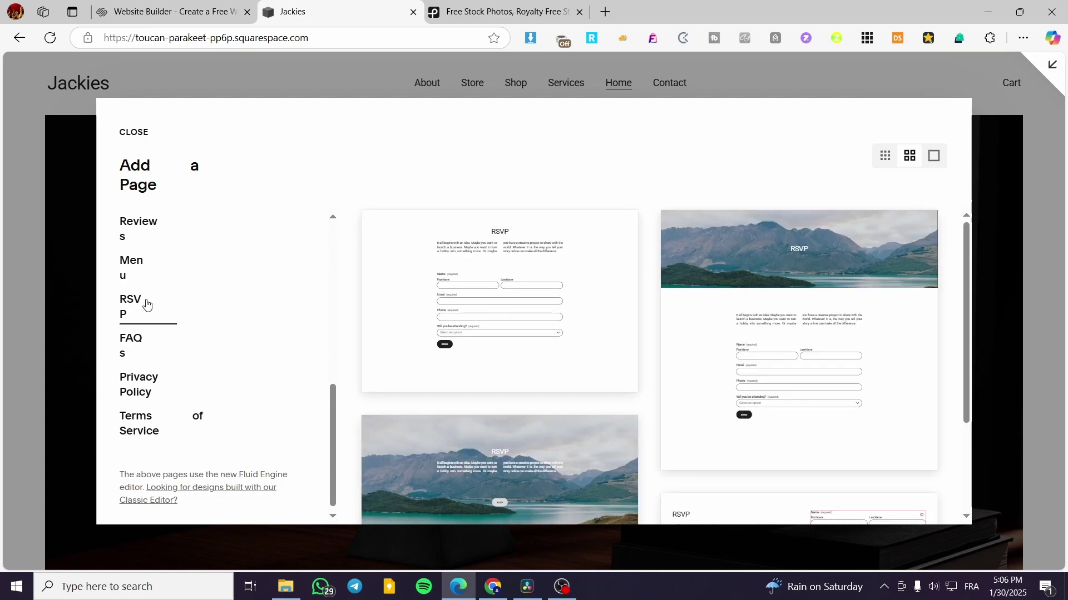
- Review the RSVP layouts and add the plain one with a centred heading above the form as a new page
scroll(715, 372, down, 2)
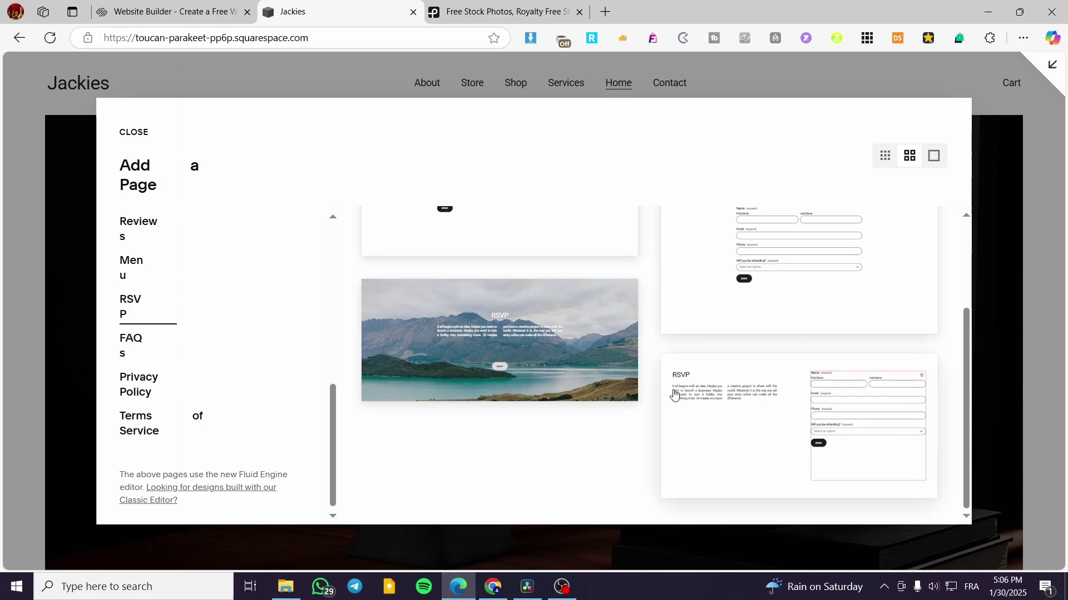
scroll(675, 393, up, 2)
scroll(629, 477, down, 1)
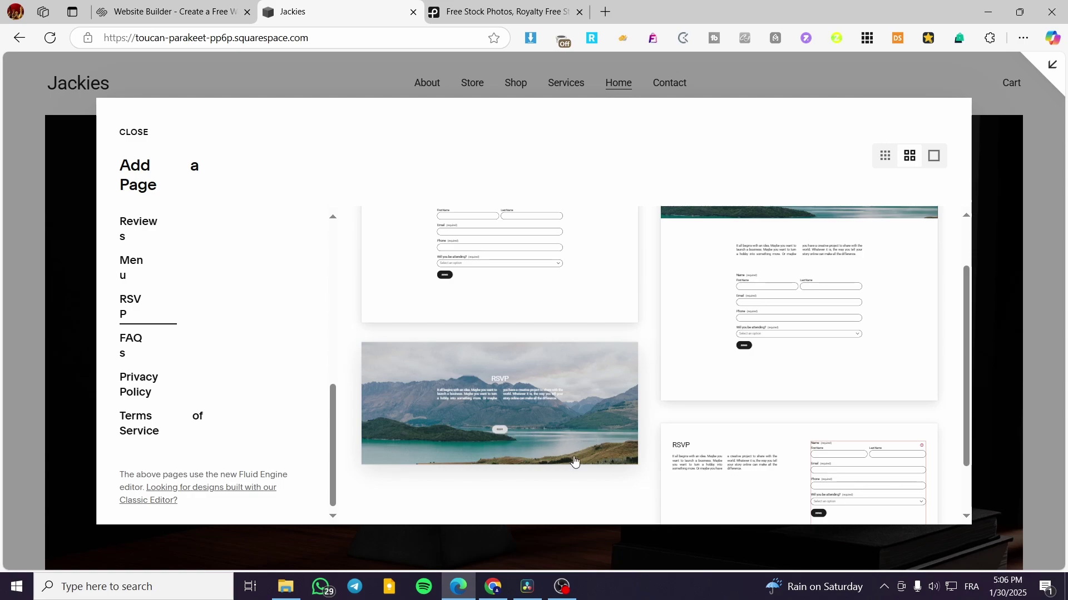
scroll(534, 412, up, 1)
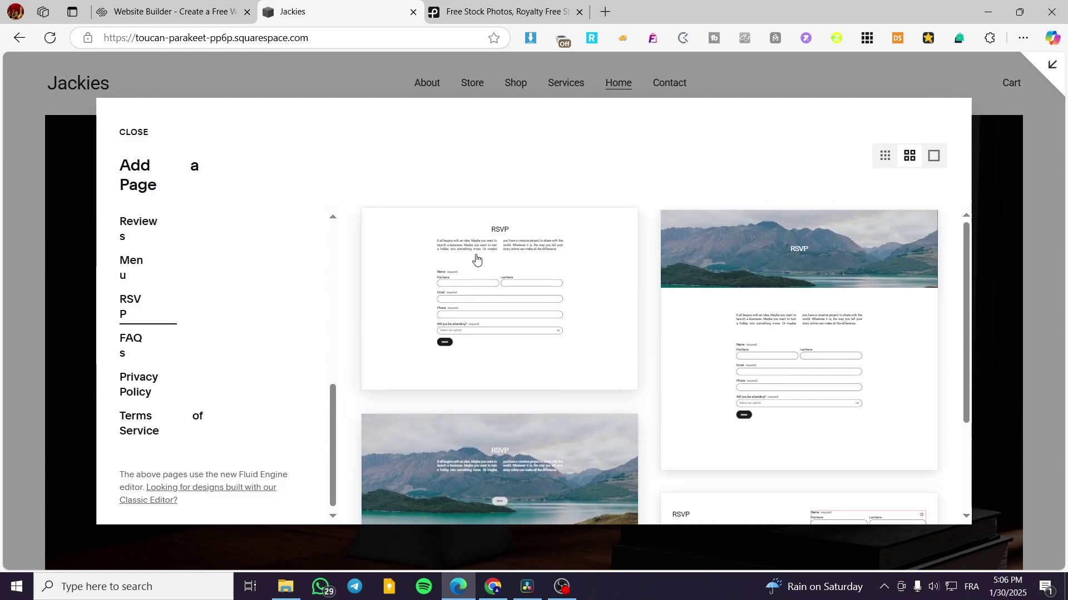
scroll(826, 277, down, 2)
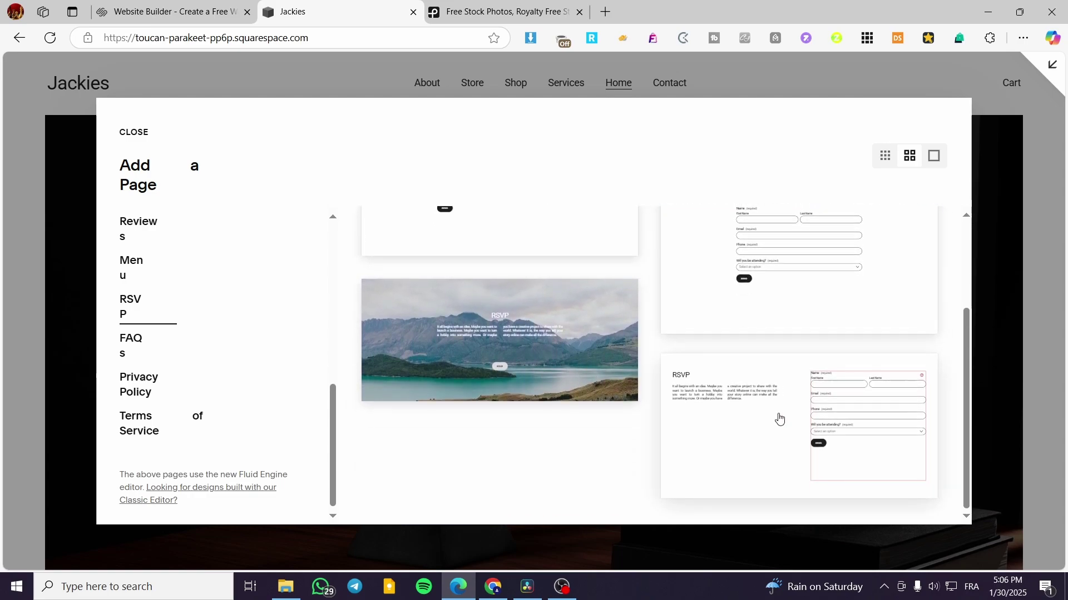
scroll(778, 431, up, 2)
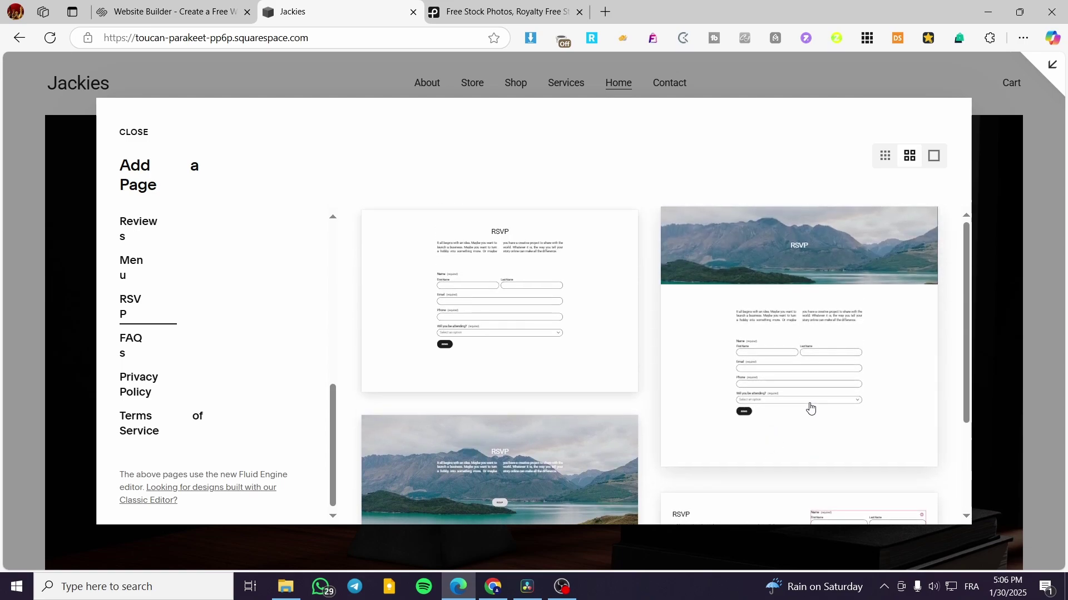
scroll(715, 326, down, 2)
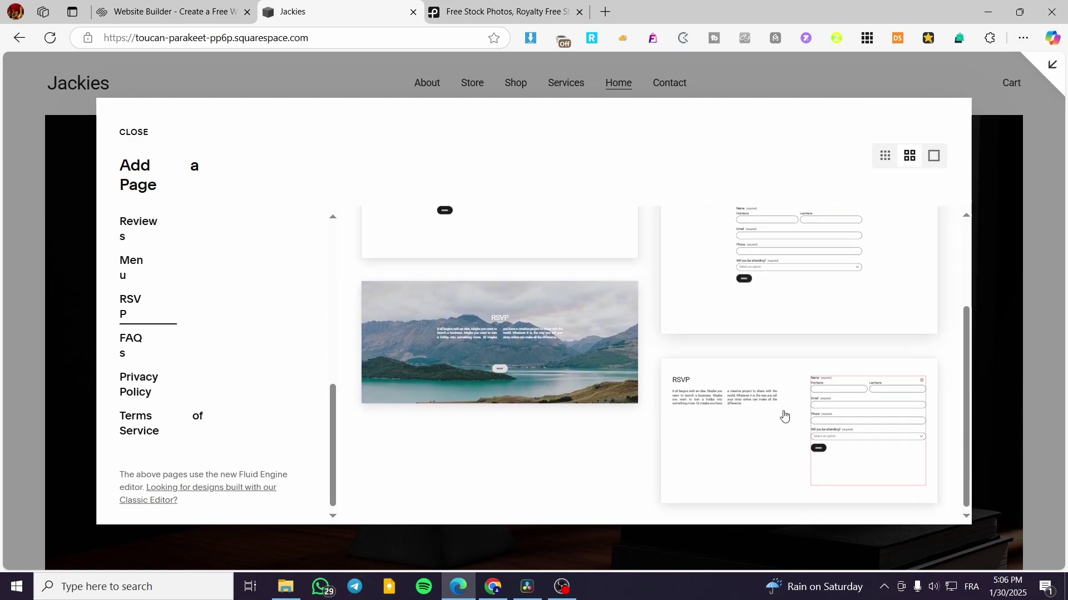
scroll(769, 421, up, 2)
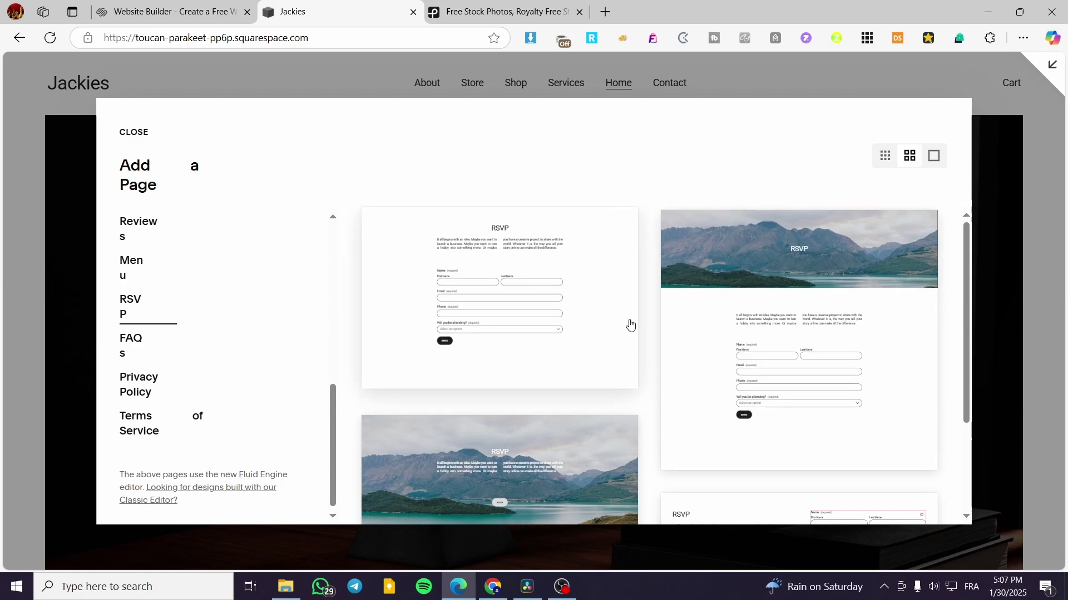
key(Escape)
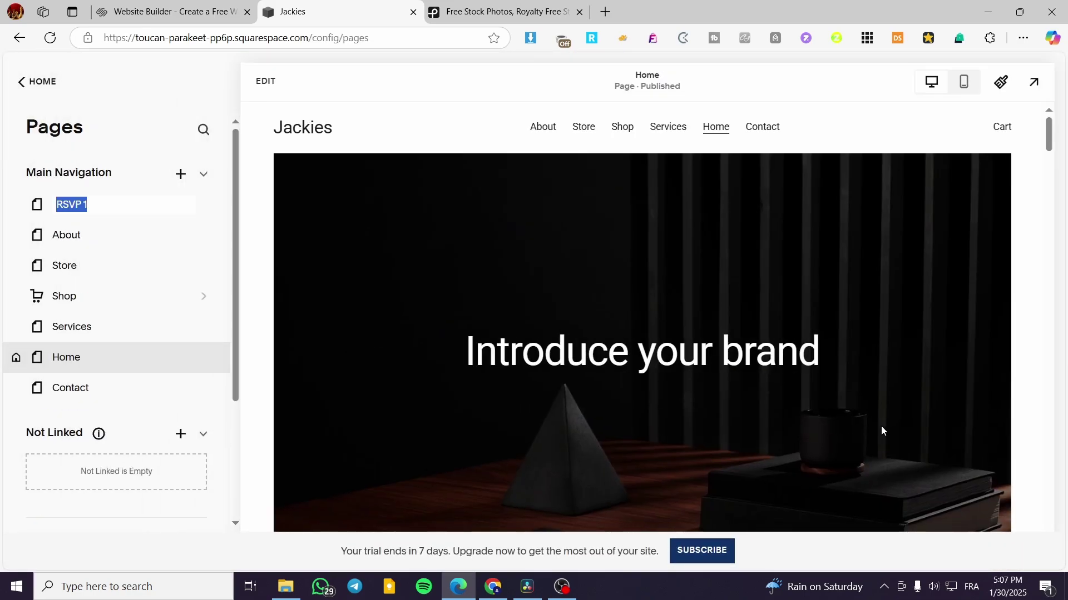
- Rename the new page as RSVP in the main navigation and open its preview
click(99, 201)
key(Return)
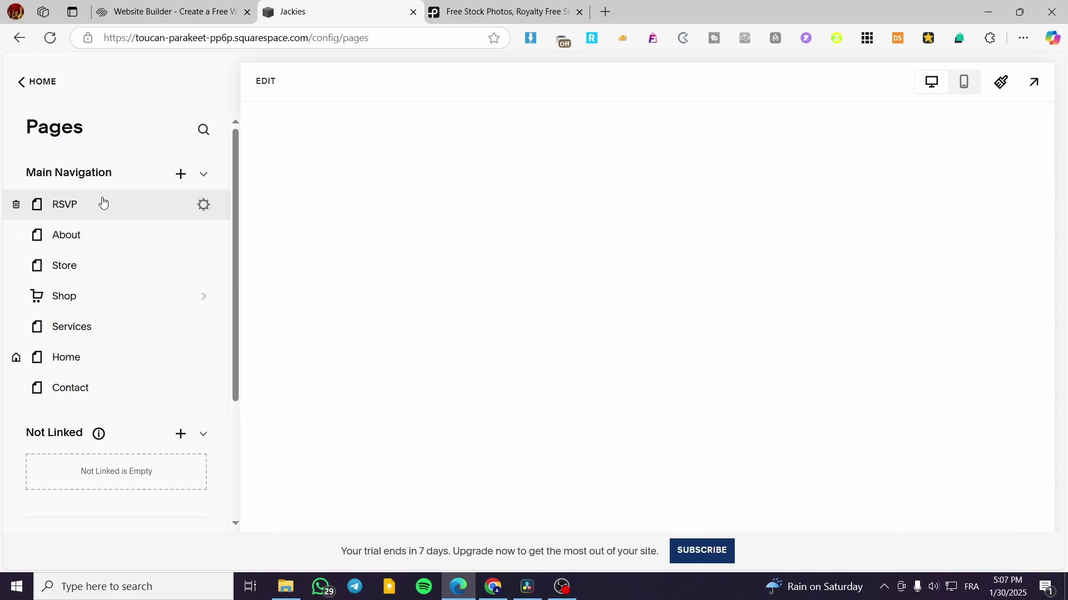
click(103, 204)
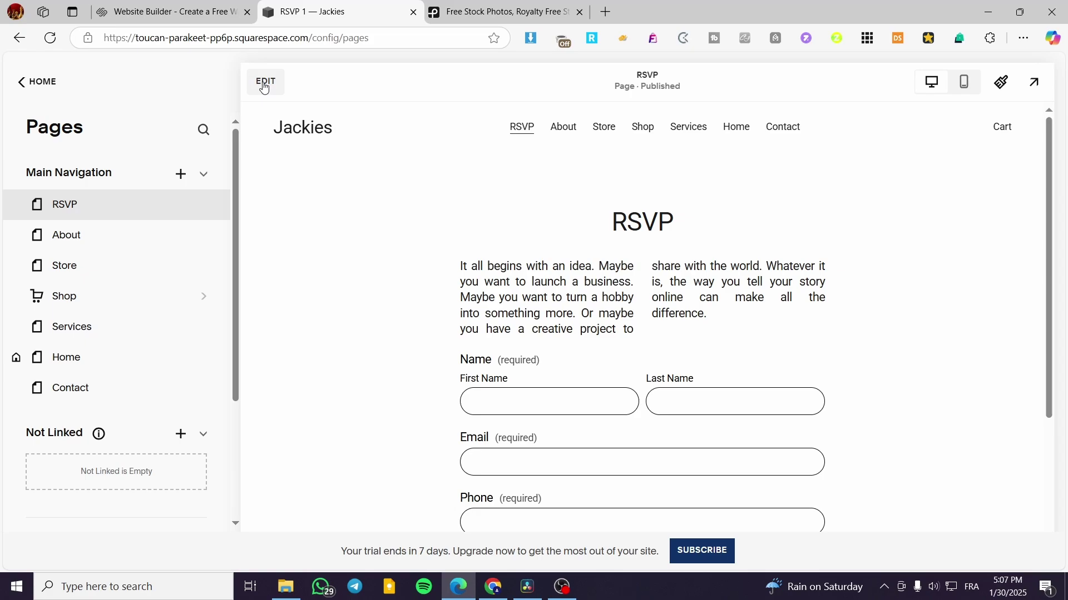
- Put the RSVP page in edit mode and open the text block above the form for text editing
click(265, 83)
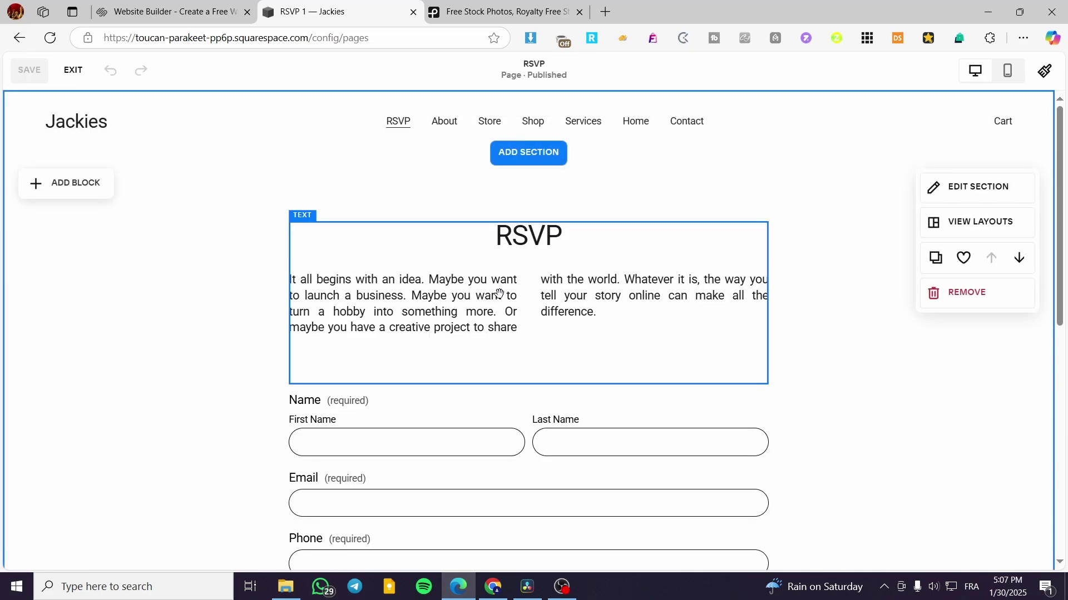
click(383, 282)
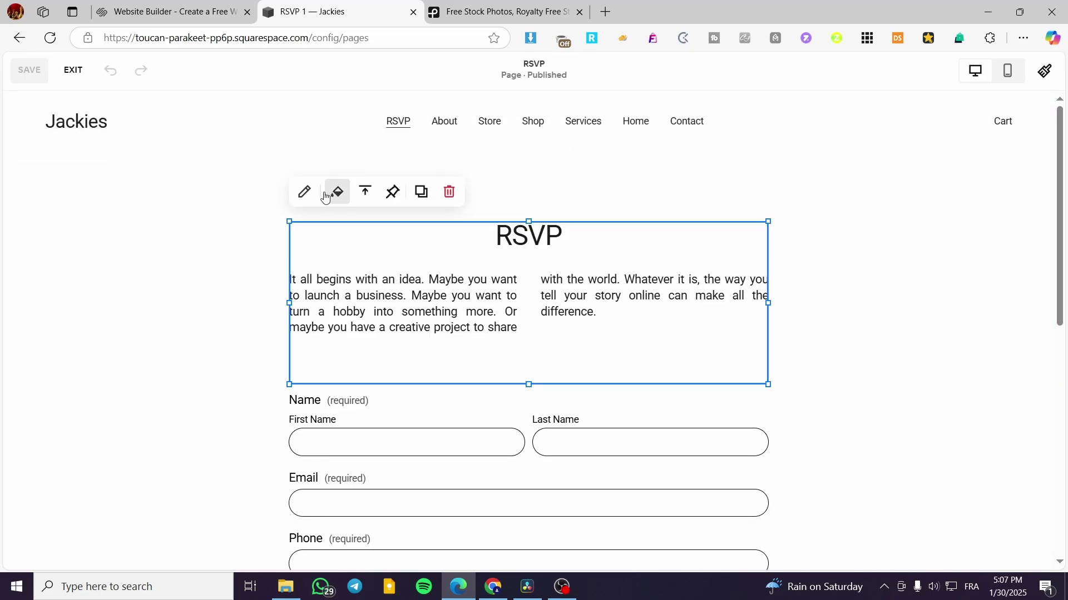
click(305, 192)
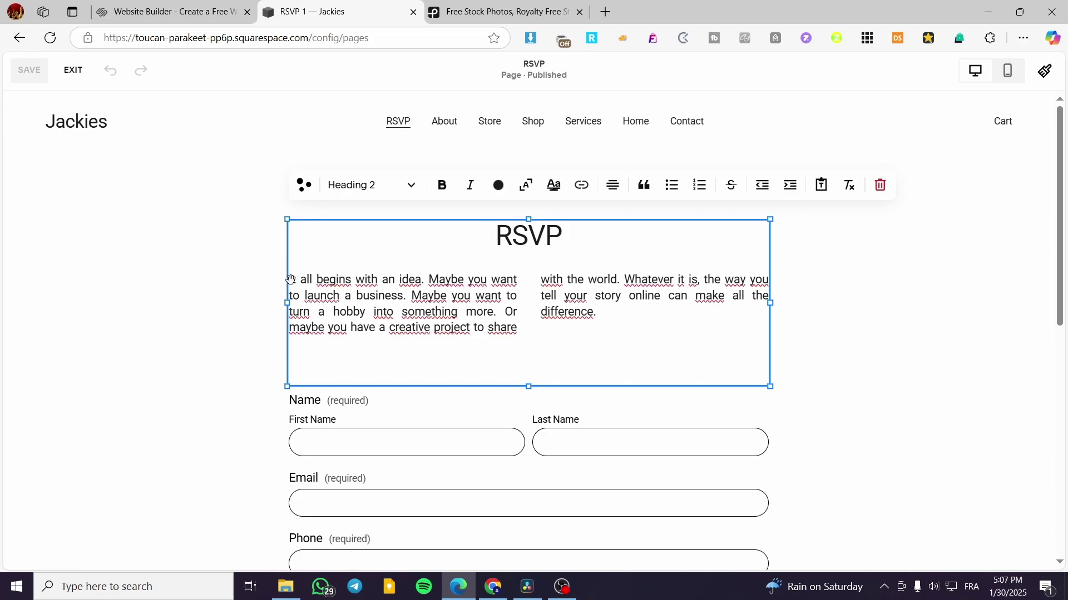
click(290, 280)
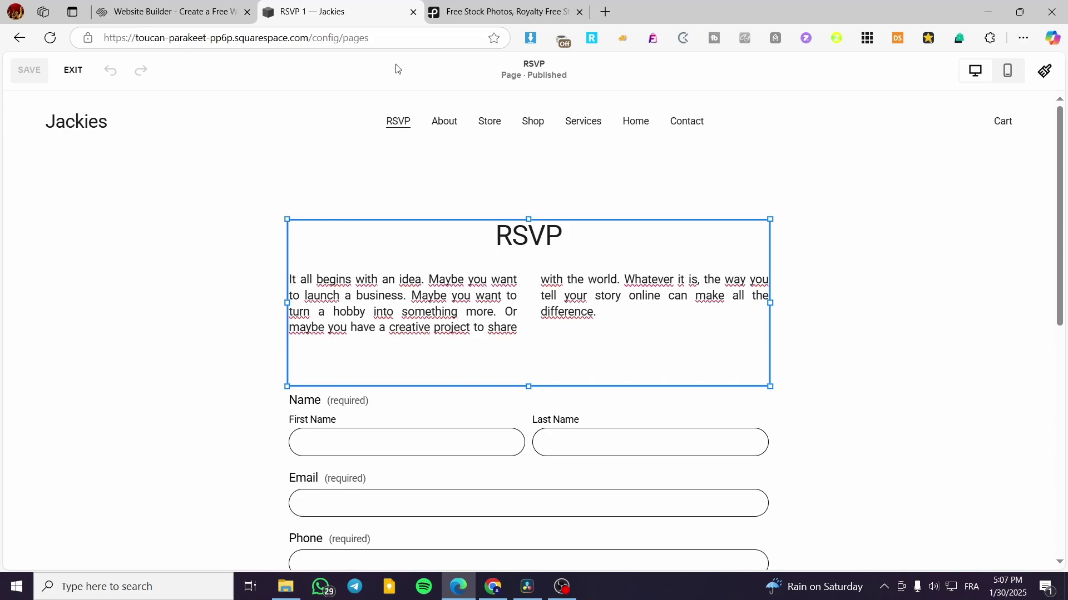
- Open ChatGPT in a new browser tab and continue without logging in
click(604, 12)
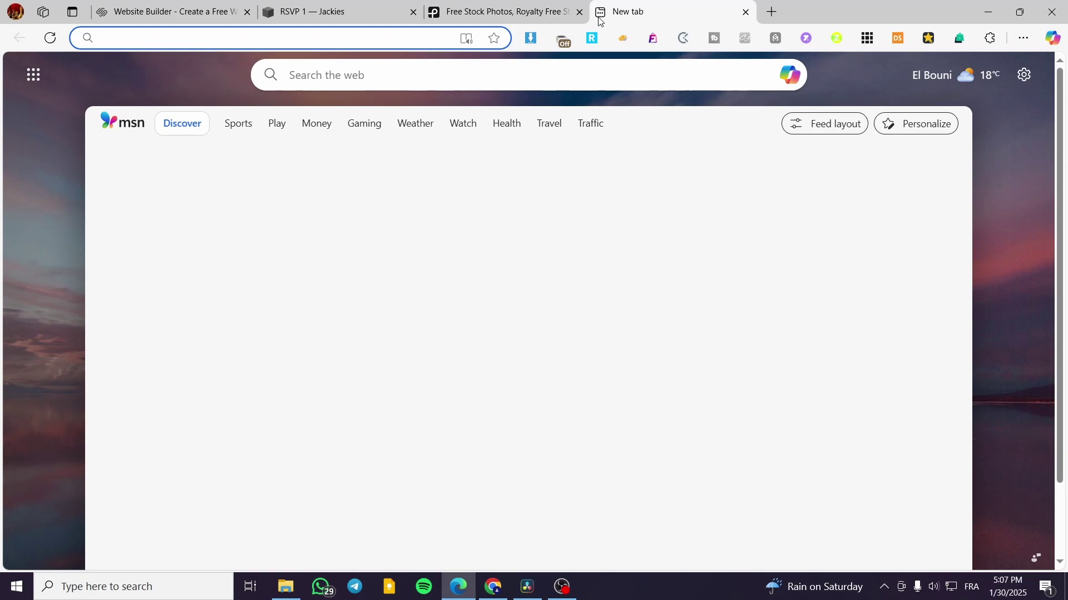
text(chatg)
key(Return)
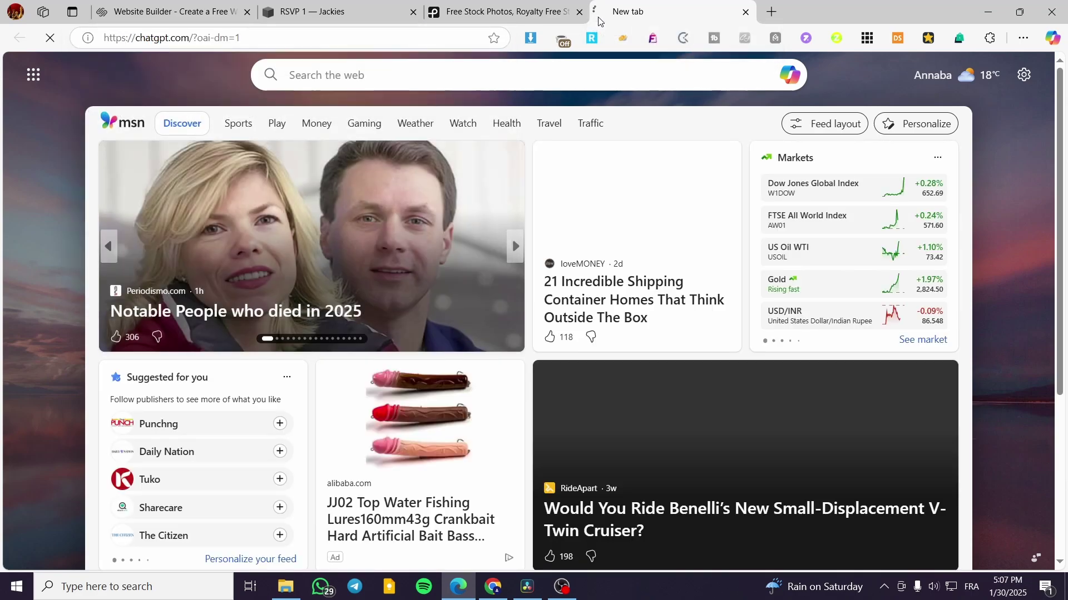
click(472, 5)
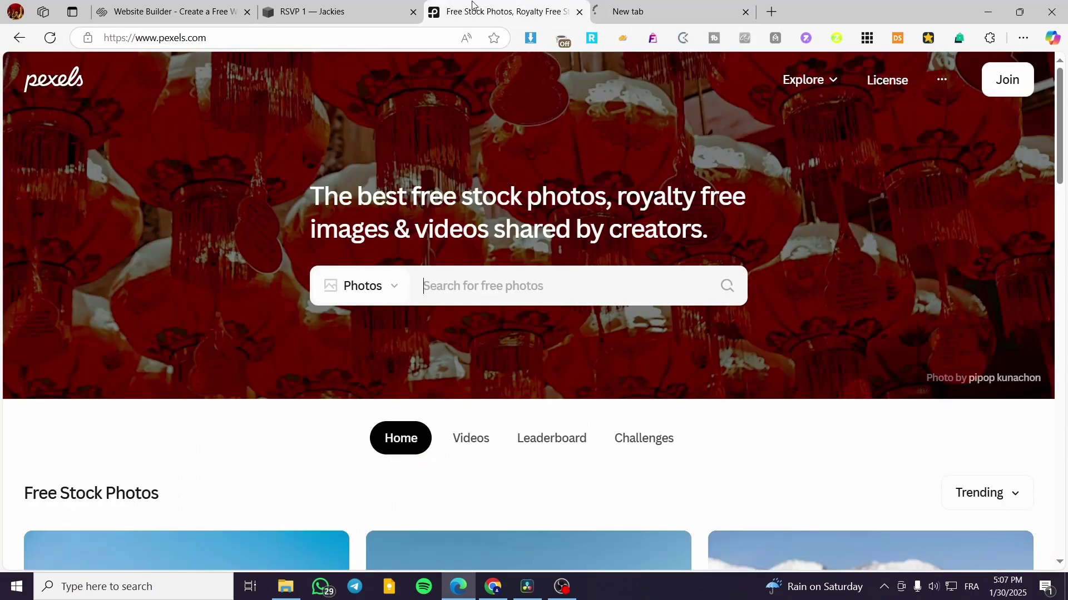
click(384, 11)
click(687, 6)
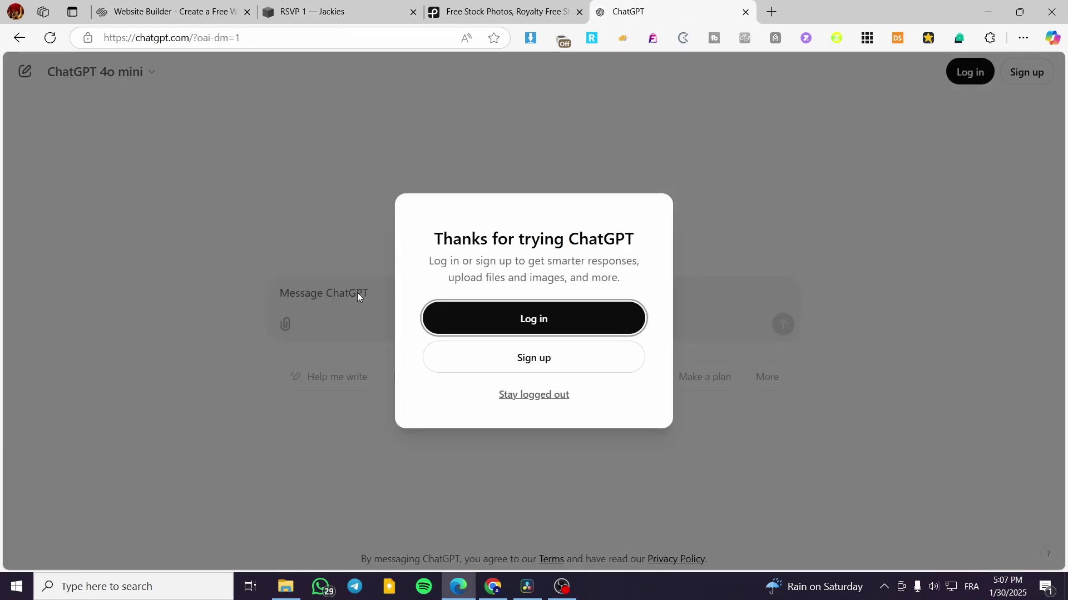
click(512, 396)
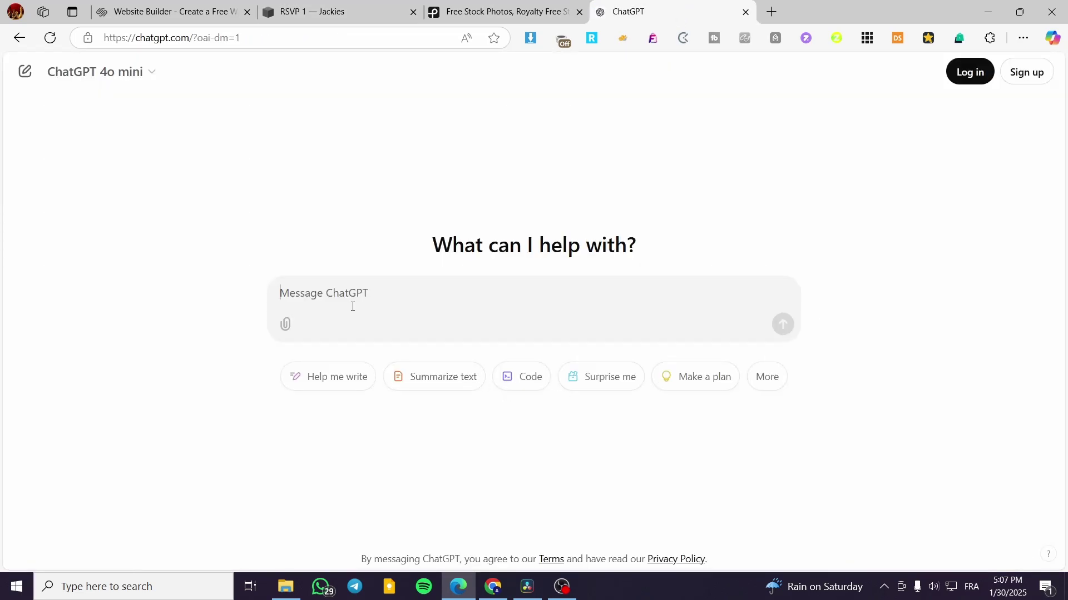
- Ask ChatGPT to "write me a rsvp message for attendees" and copy the reply's body from "We're excited" to "celebrating with you!"
text(write me a rs)
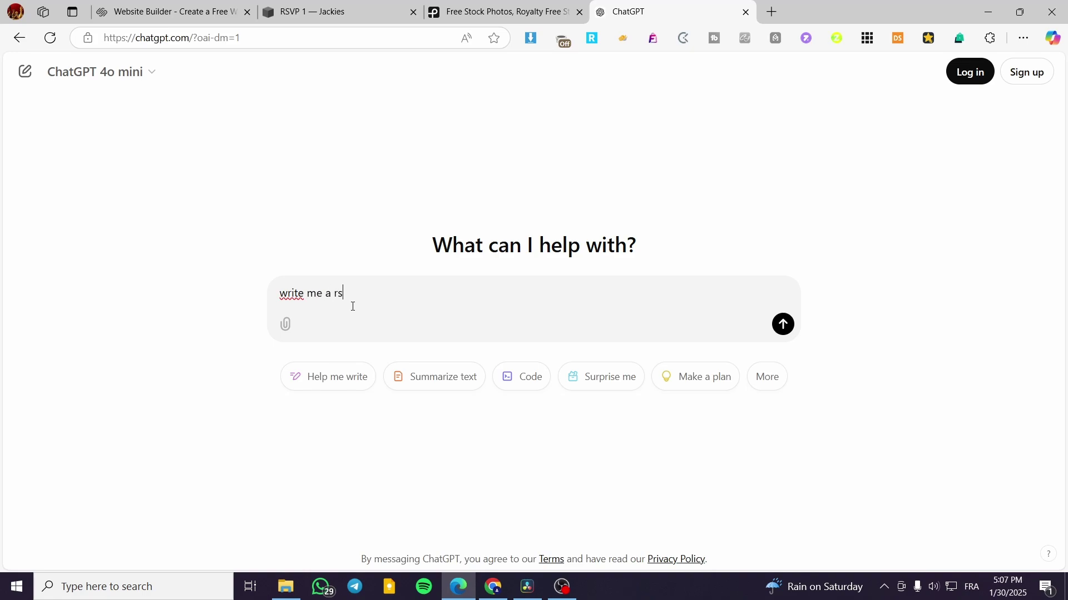
text(vp message for)
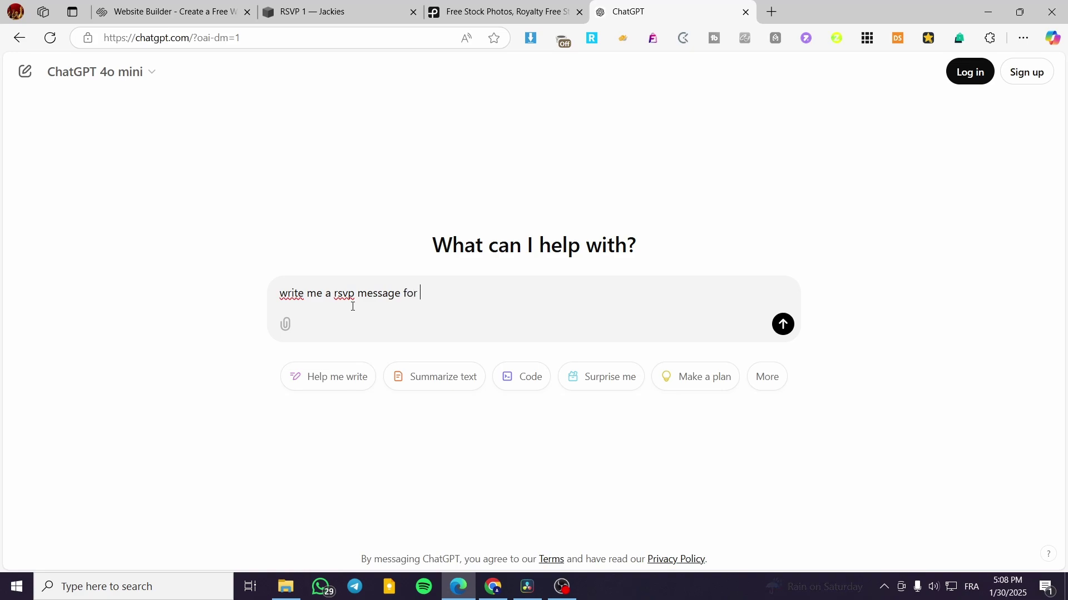
text( attend)
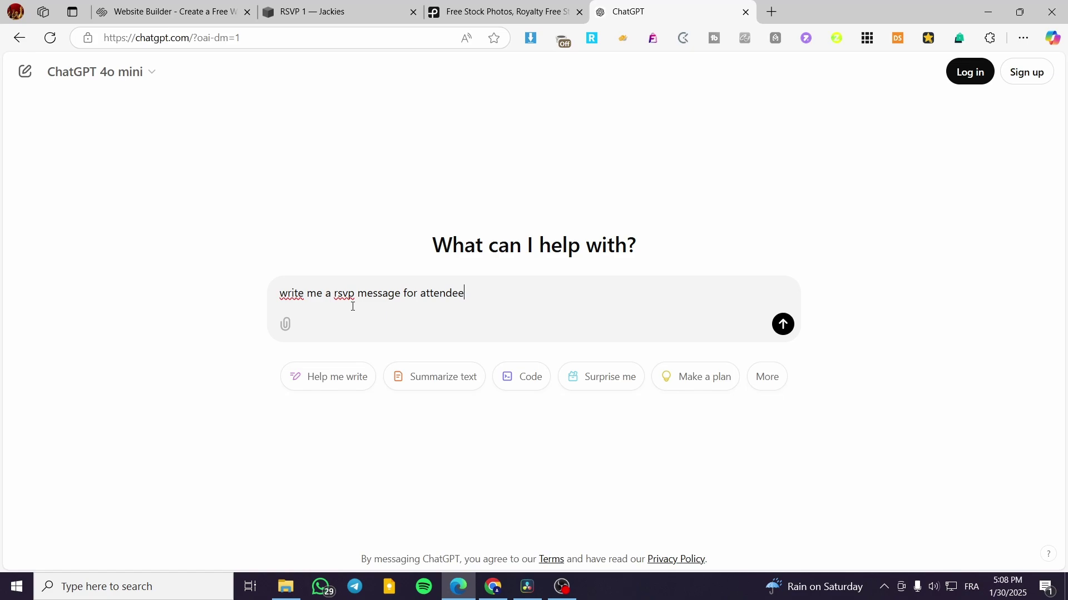
text(ees)
key(Return)
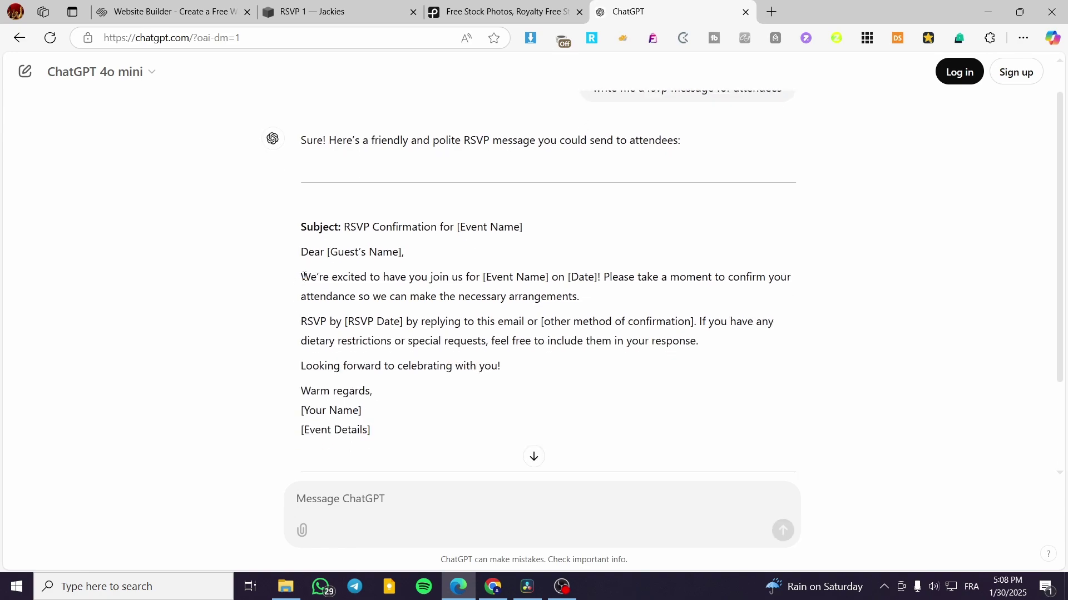
drag(303, 277, 511, 371)
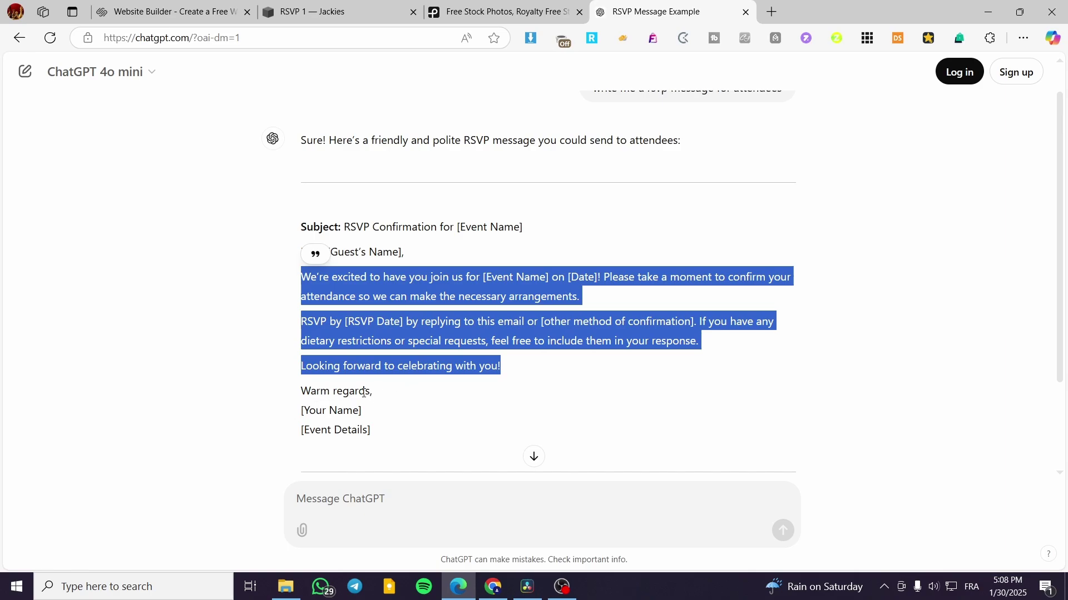
click(363, 392)
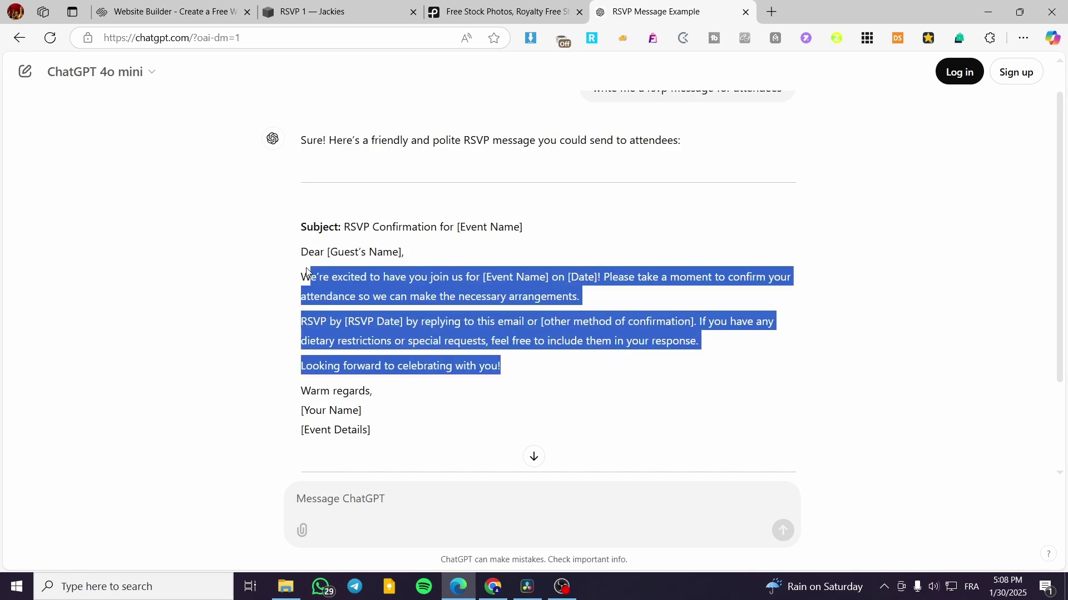
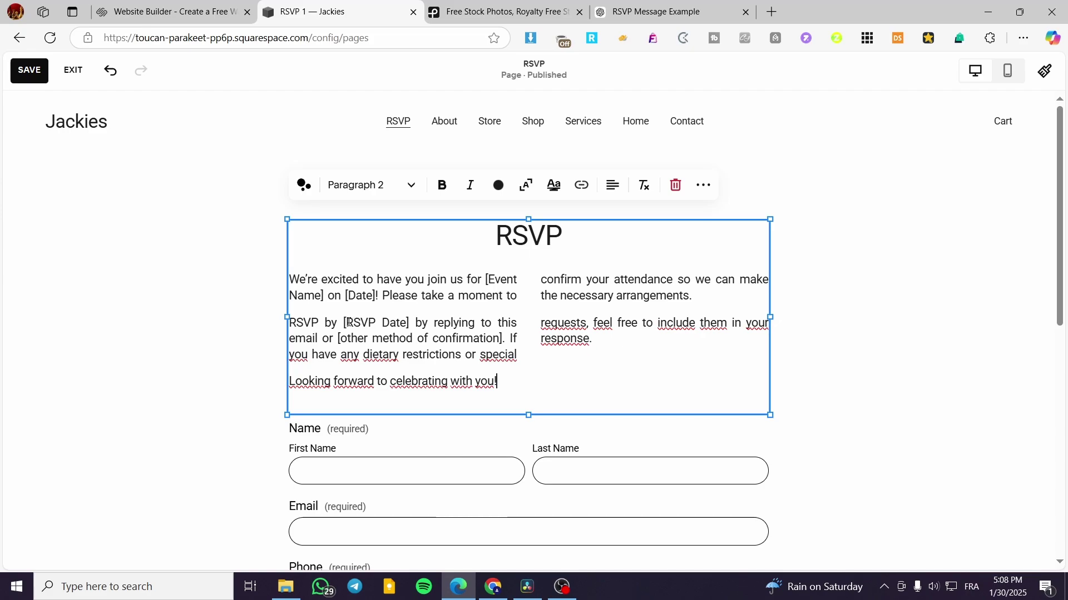
- Fill in the RSVP Date and Date placeholders in the Squarespace RSVP text with 2/1/2025
drag(348, 323, 406, 320)
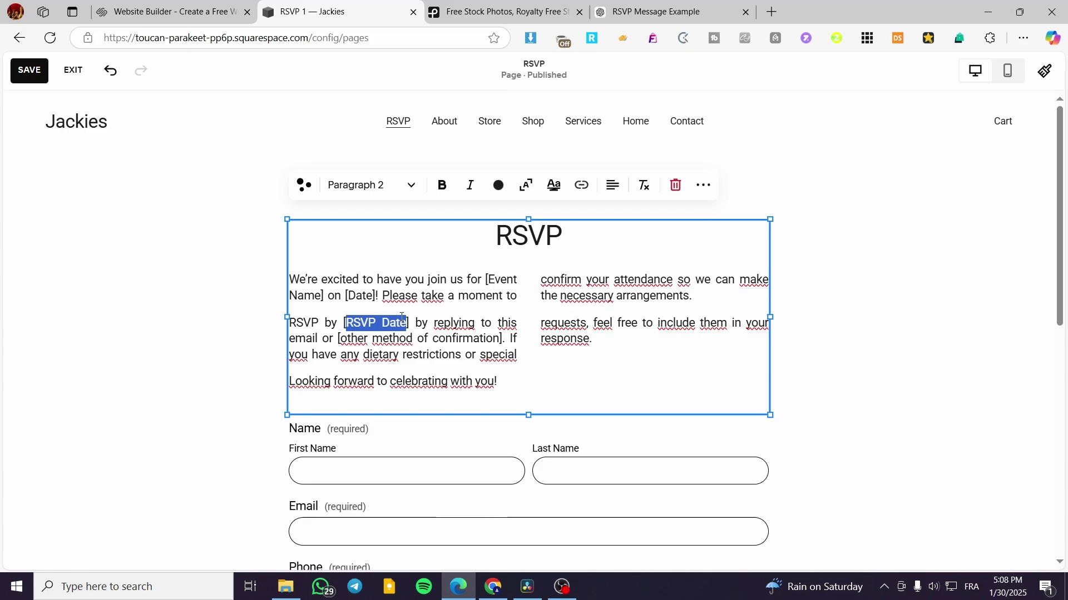
text(2/)
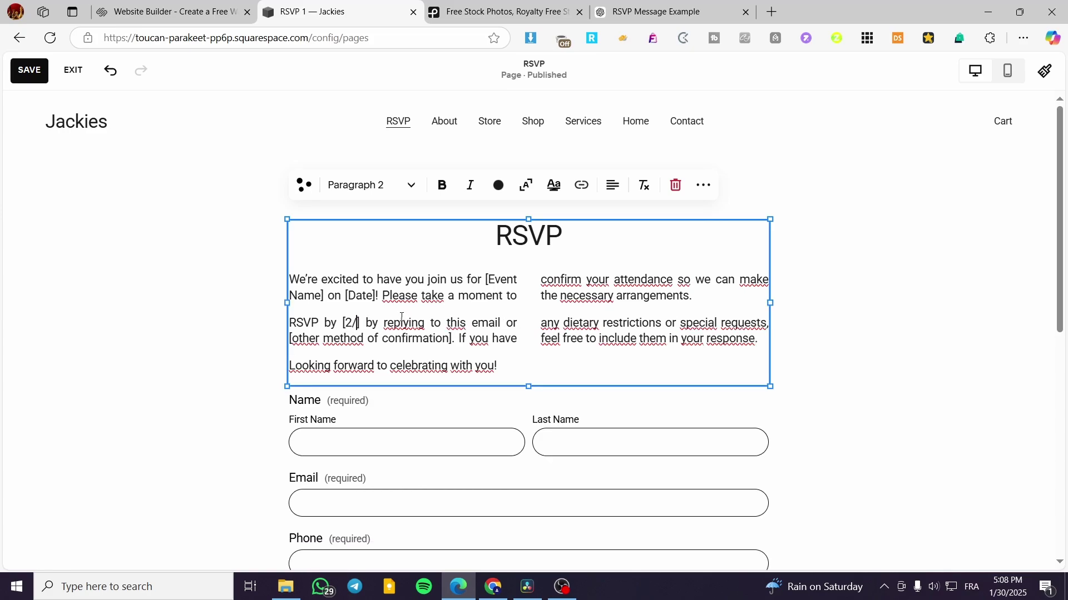
text(1)
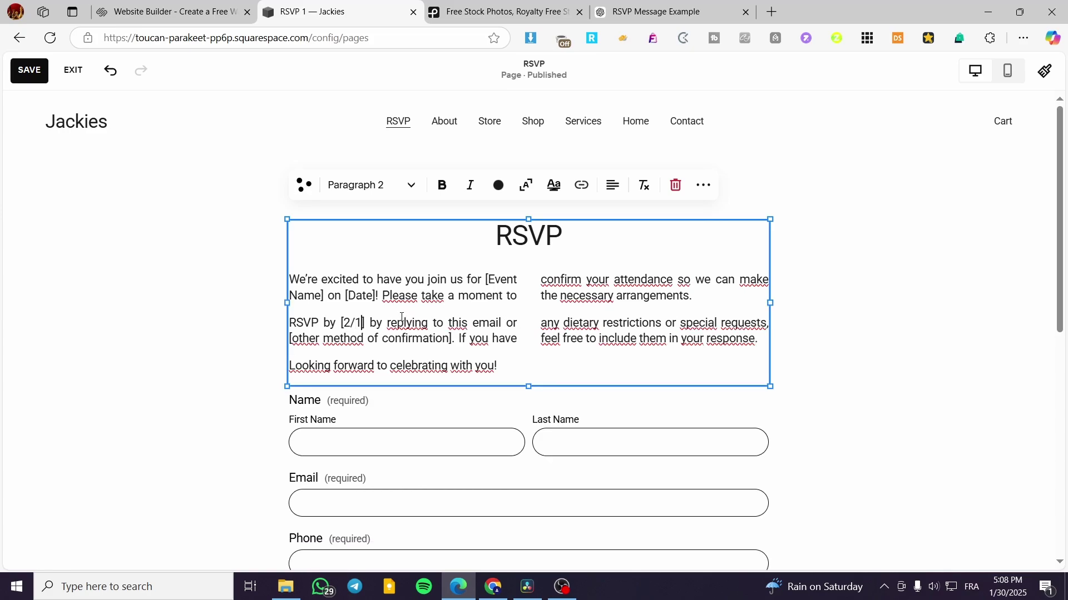
text(/2025)
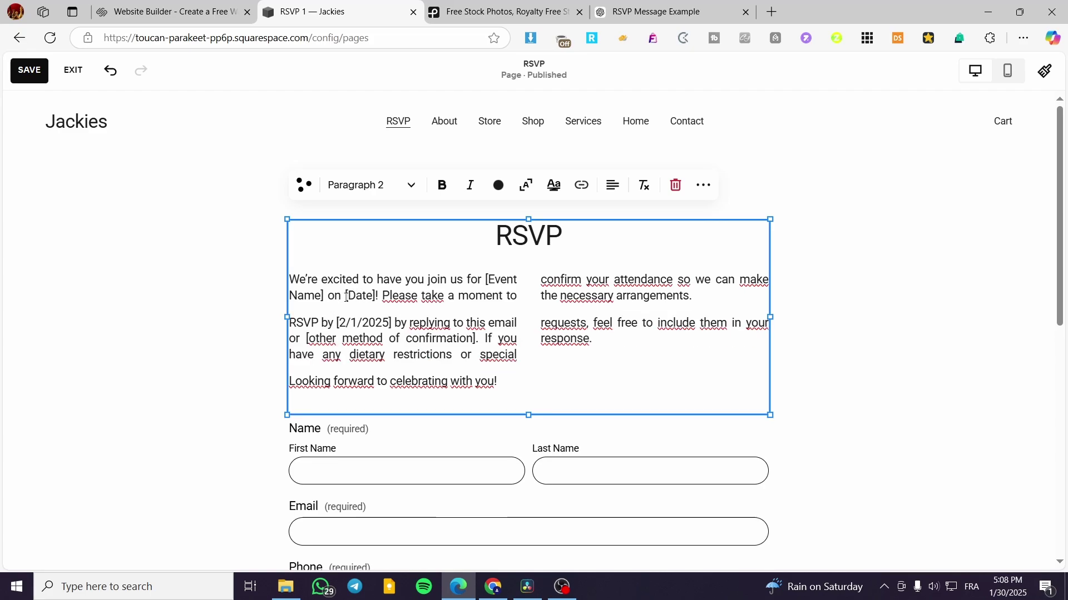
drag(347, 297, 371, 295)
click(374, 296)
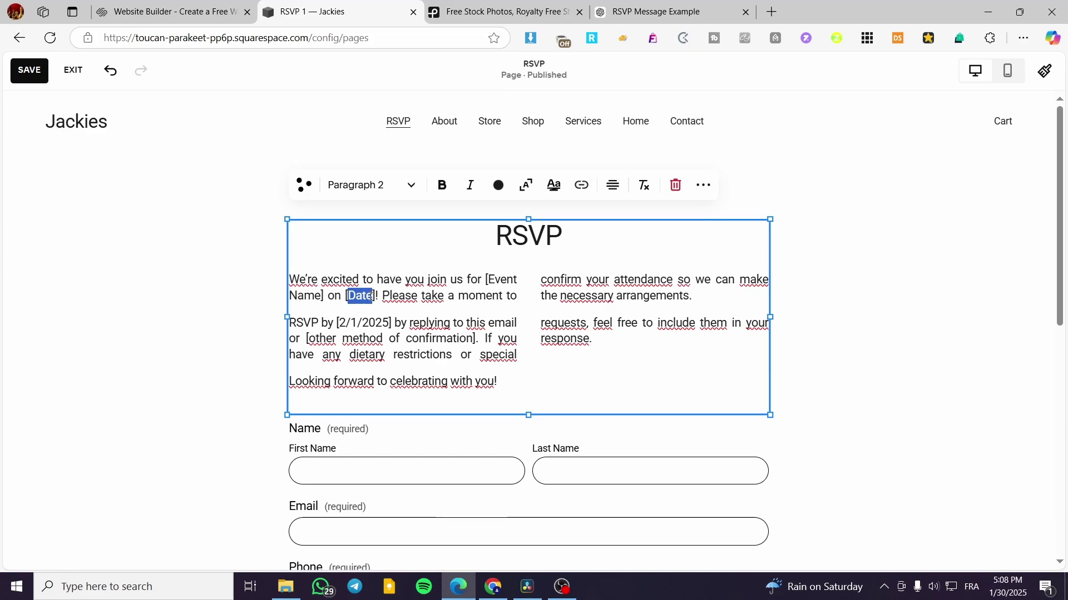
text(2/1/)
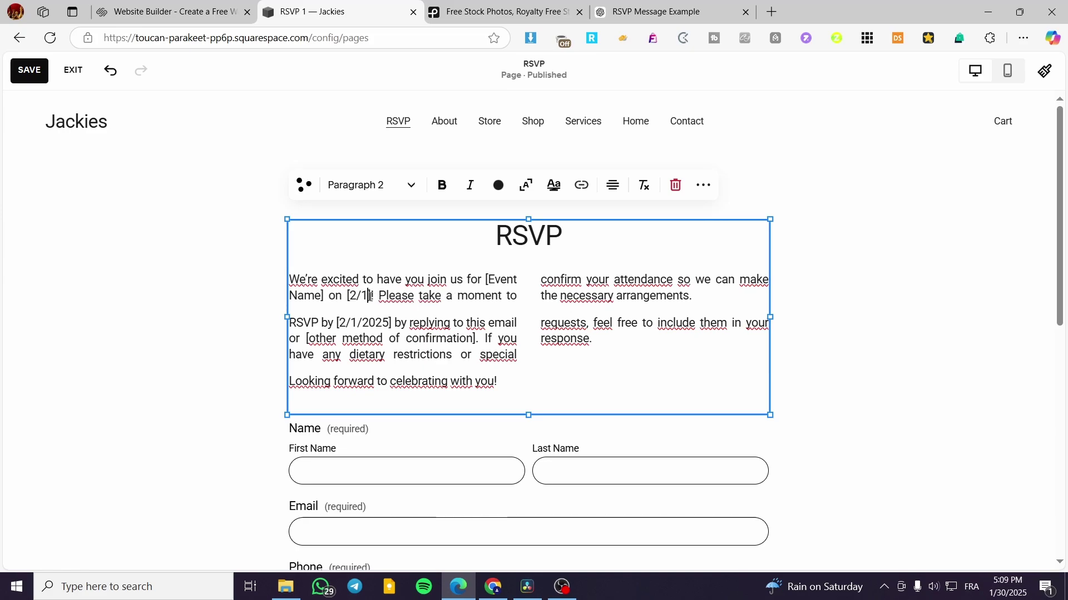
text(2025)
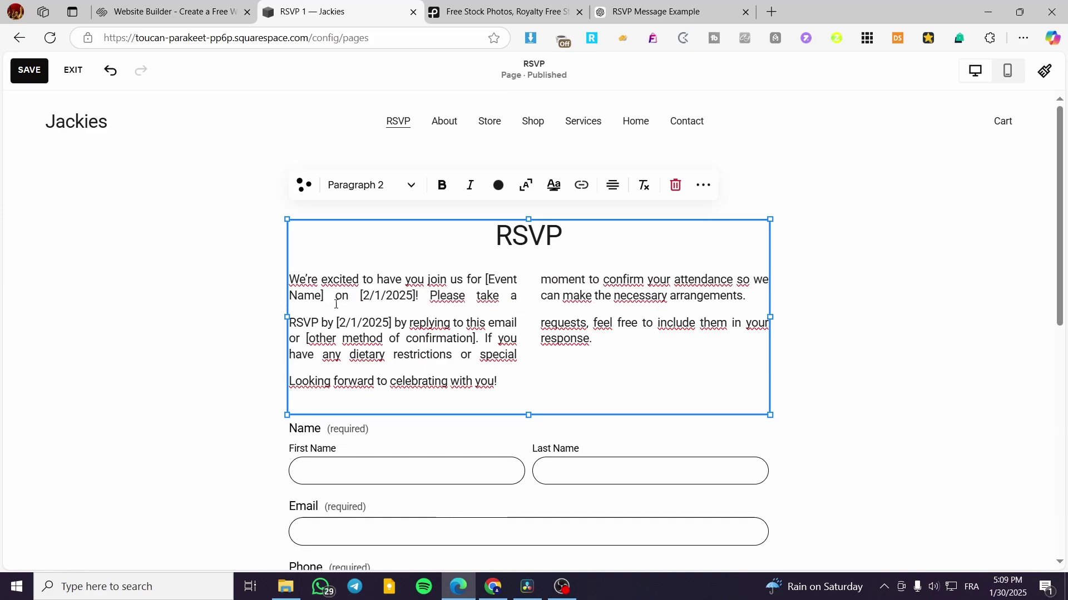
- Replace the Event Name placeholder in the first sentence with Wedding and remove its square brackets
drag(489, 278, 321, 296)
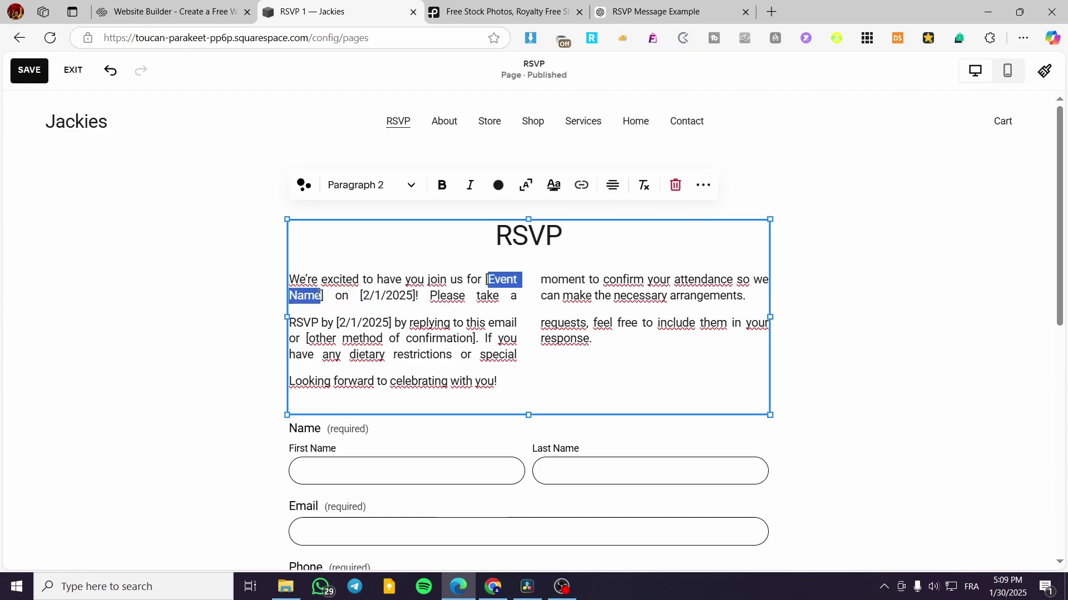
text(Weddin)
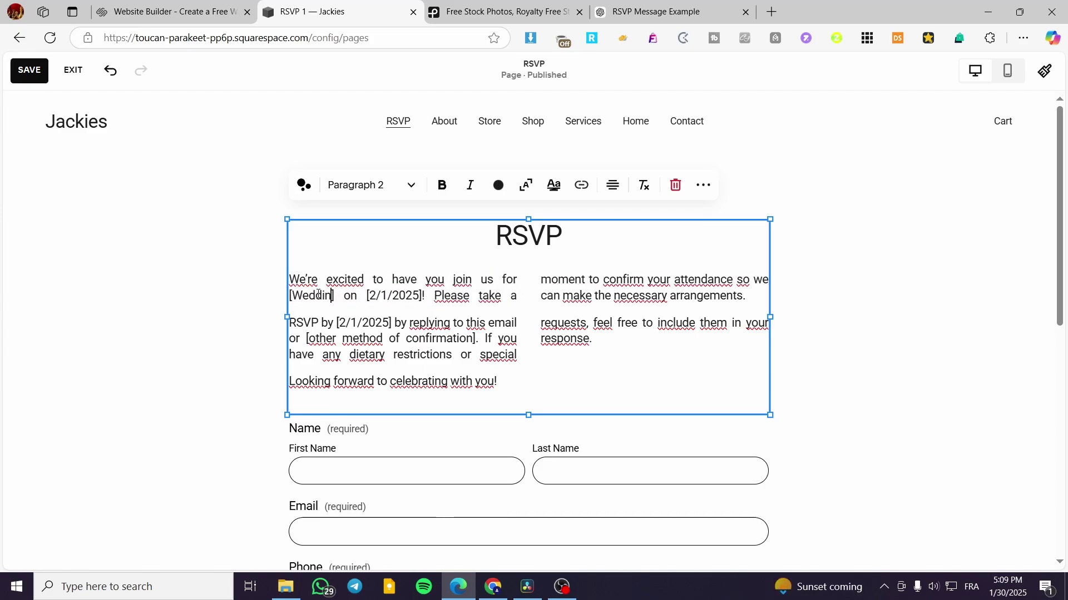
text(g)
double_click(340, 296)
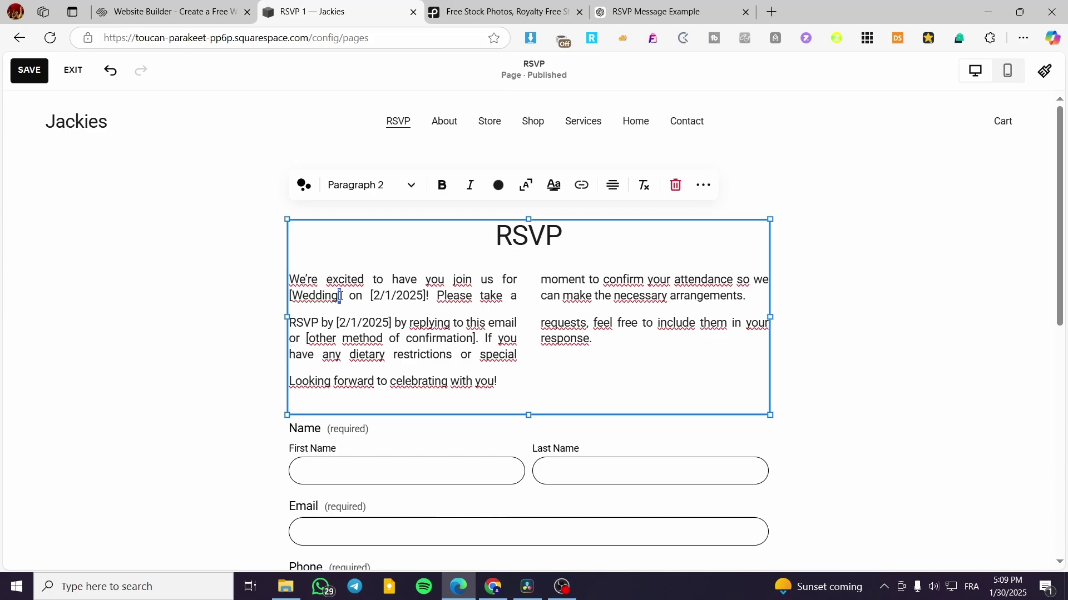
key(BackSpace)
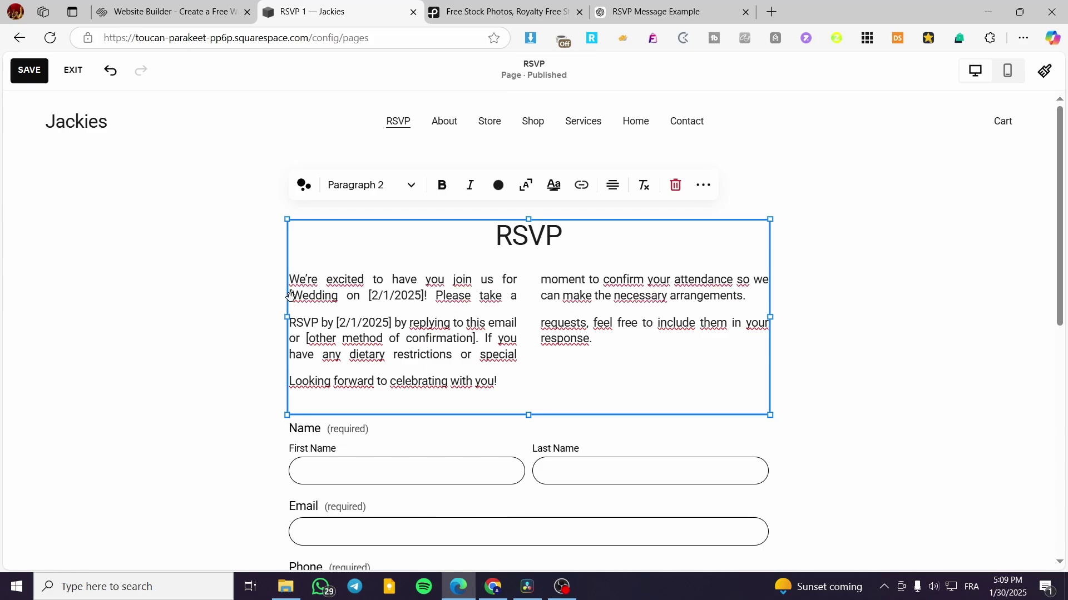
double_click(292, 296)
key(BackSpace)
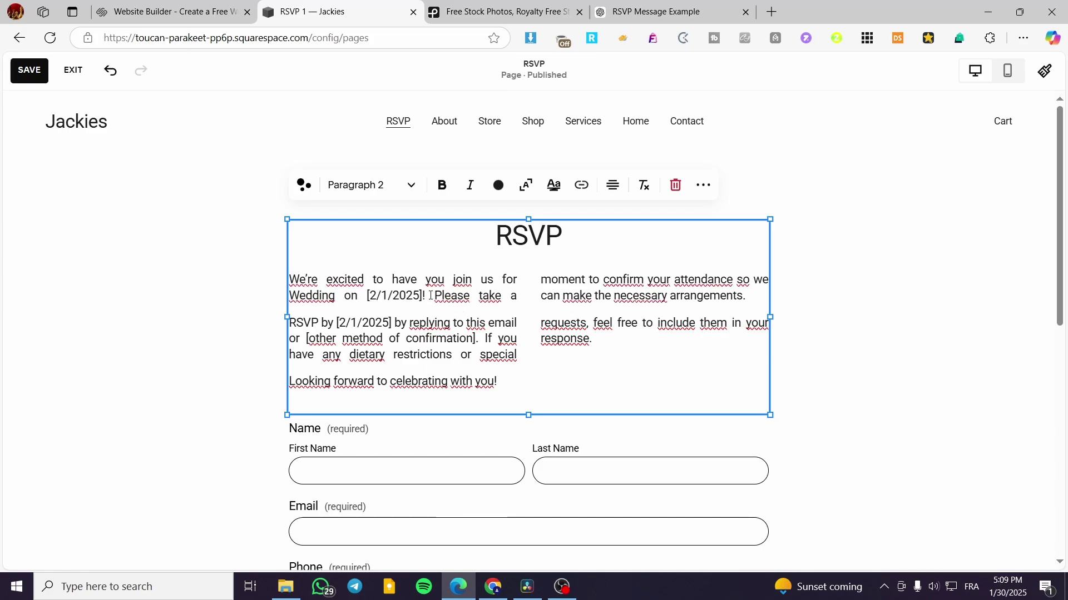
- Remove the square brackets around the wedding date and rewrite it as 02/01/2025
key(BackSpace)
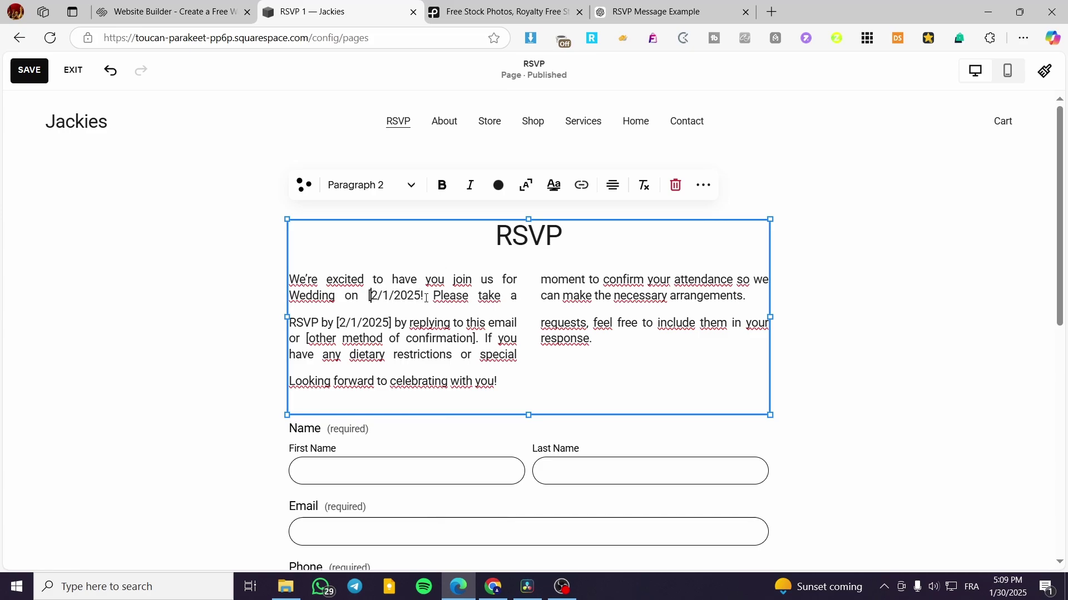
key(BackSpace)
text(0)
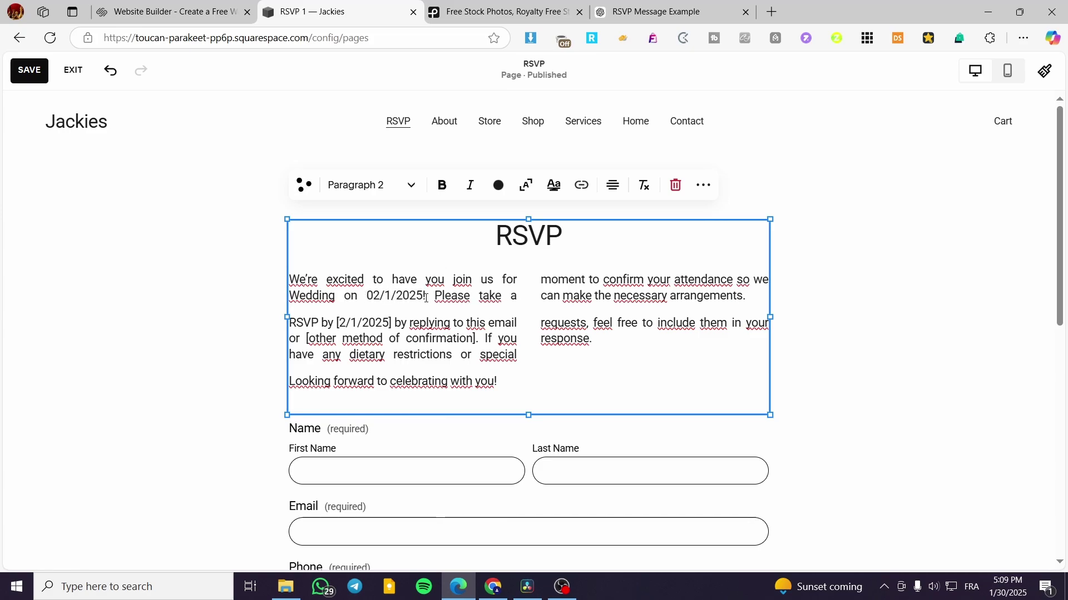
key(Right)
key(Right)
text(0)
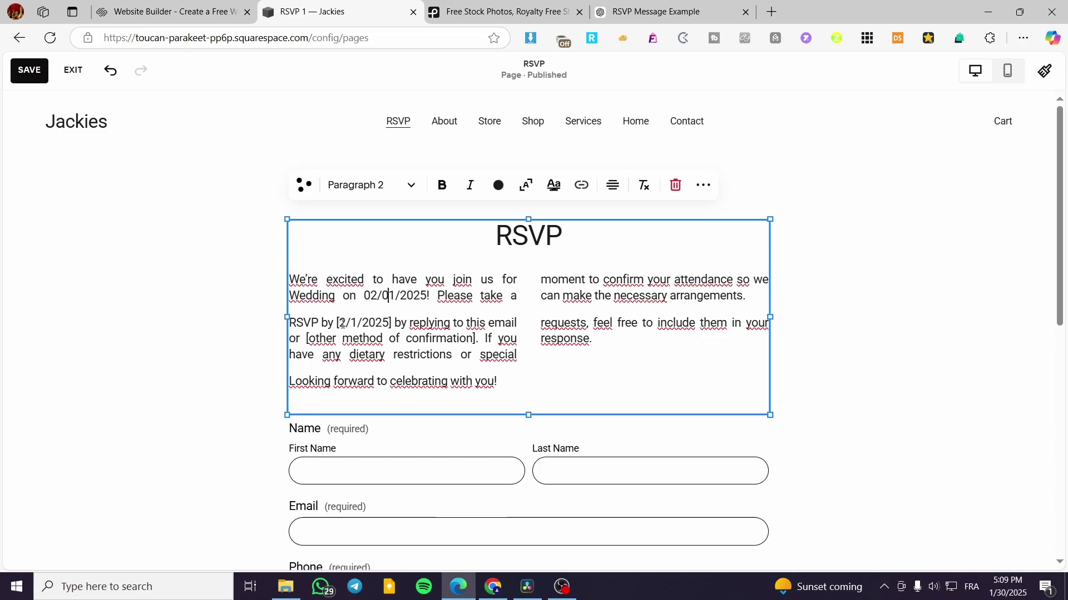
- Remove the square brackets around the RSVP deadline date in the second paragraph
drag(342, 324, 336, 323)
key(BackSpace)
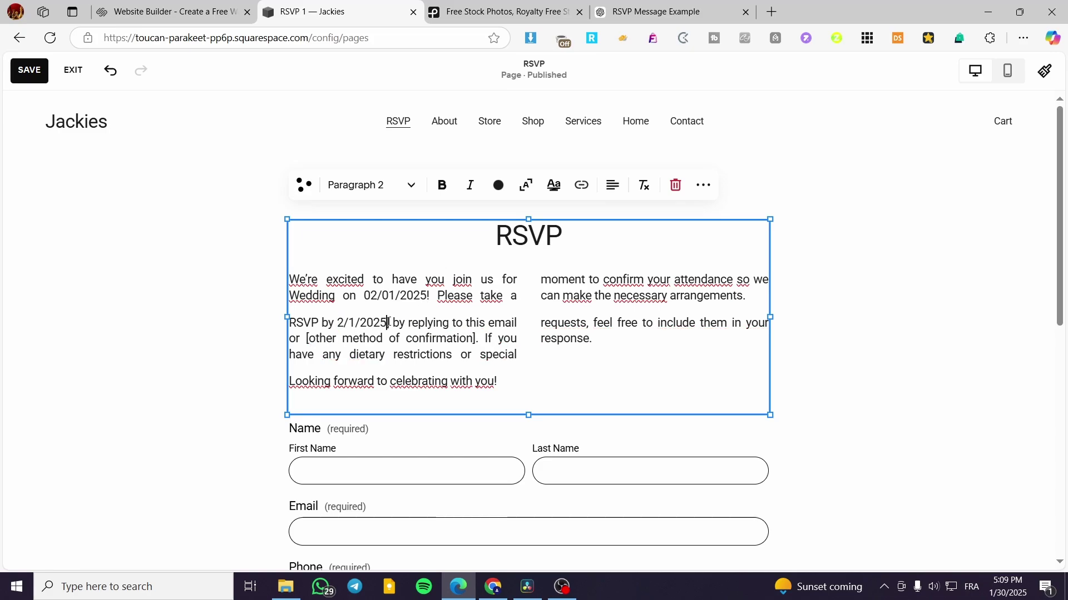
key(Delete)
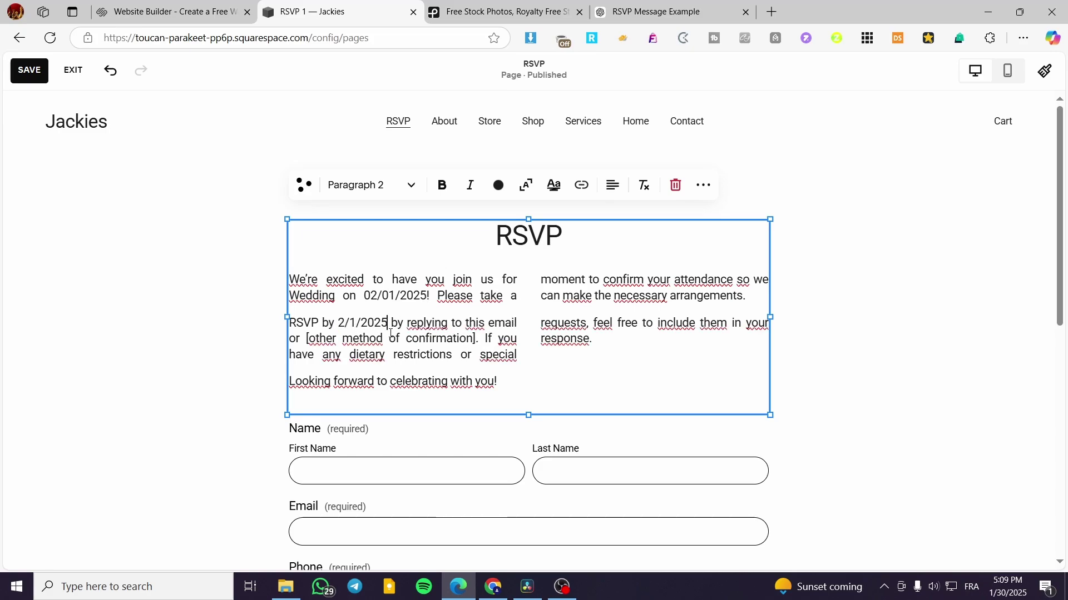
- Replace "email or [other method of confirmation]" in the second paragraph with "Form"
click(306, 339)
drag(488, 322, 476, 338)
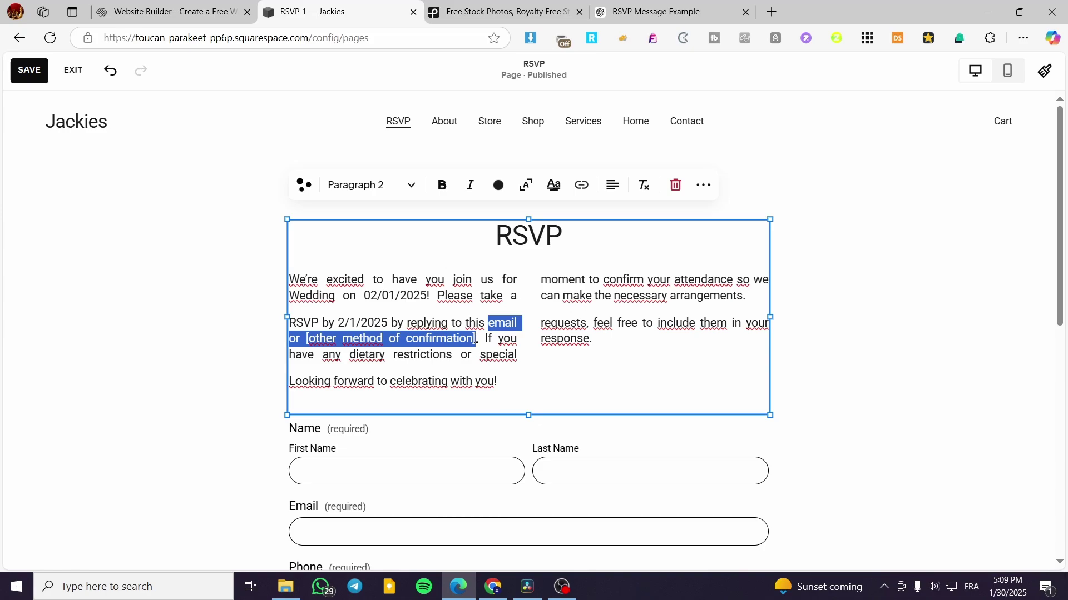
text(Form.)
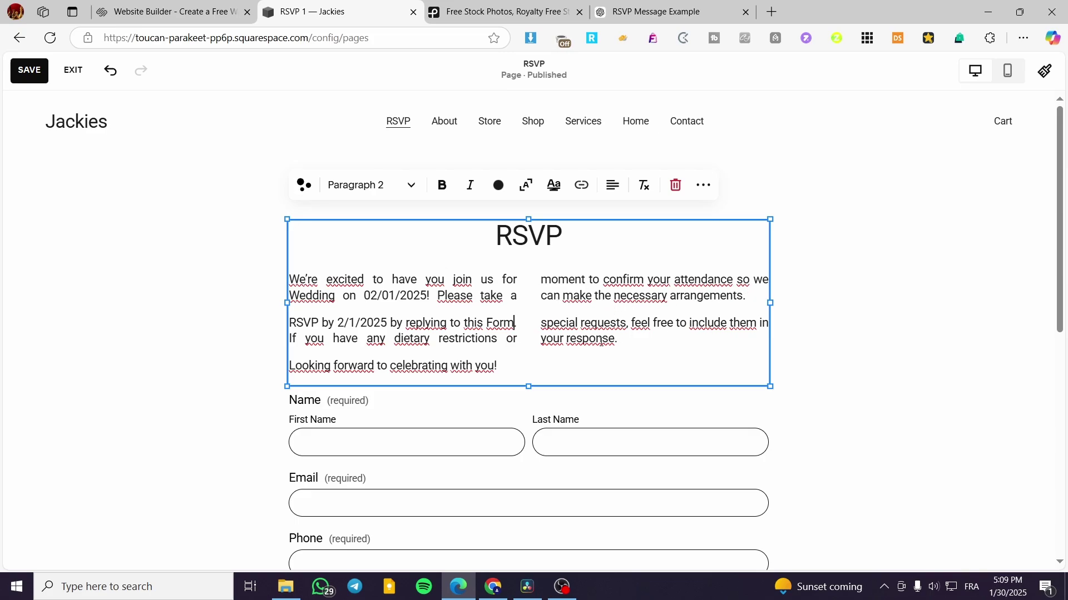
- Finish editing the invitation text and open the background image settings of the RSVP section
scroll(601, 342, down, 1)
scroll(502, 271, down, 2)
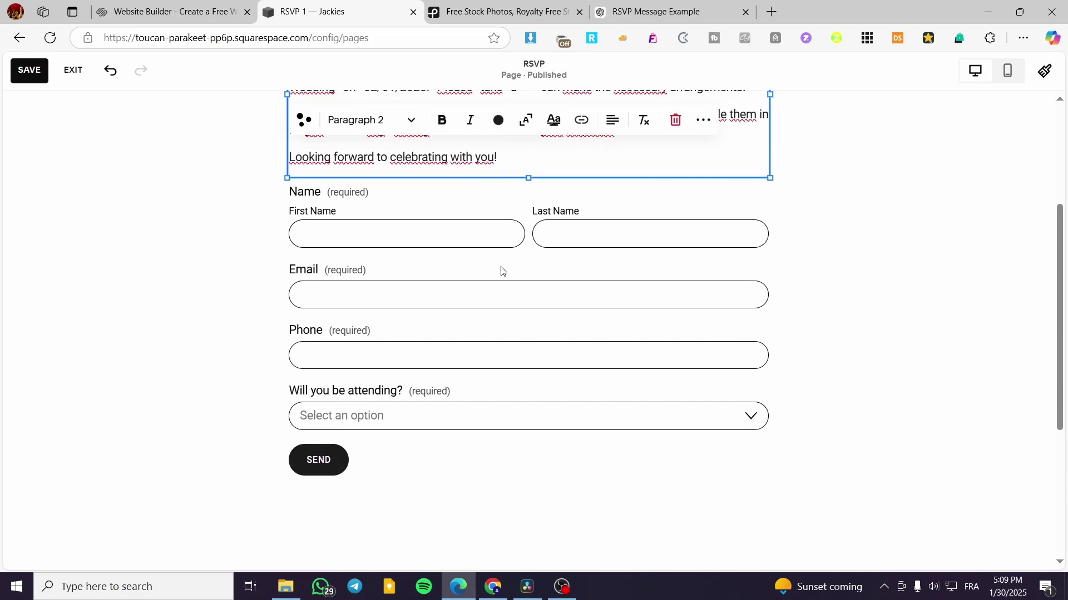
scroll(608, 309, up, 2)
scroll(860, 353, up, 1)
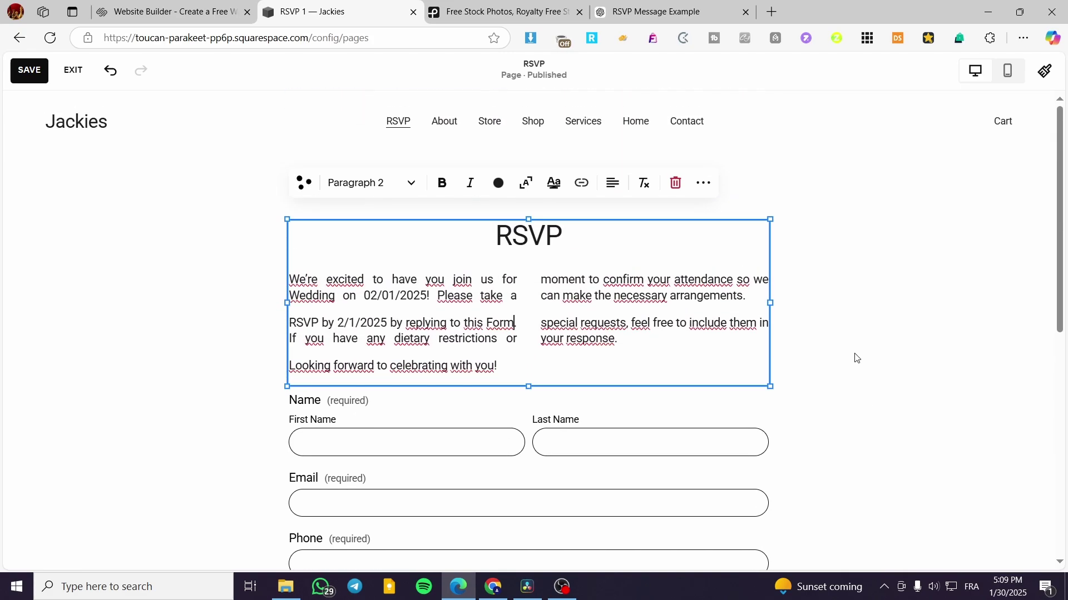
click(856, 358)
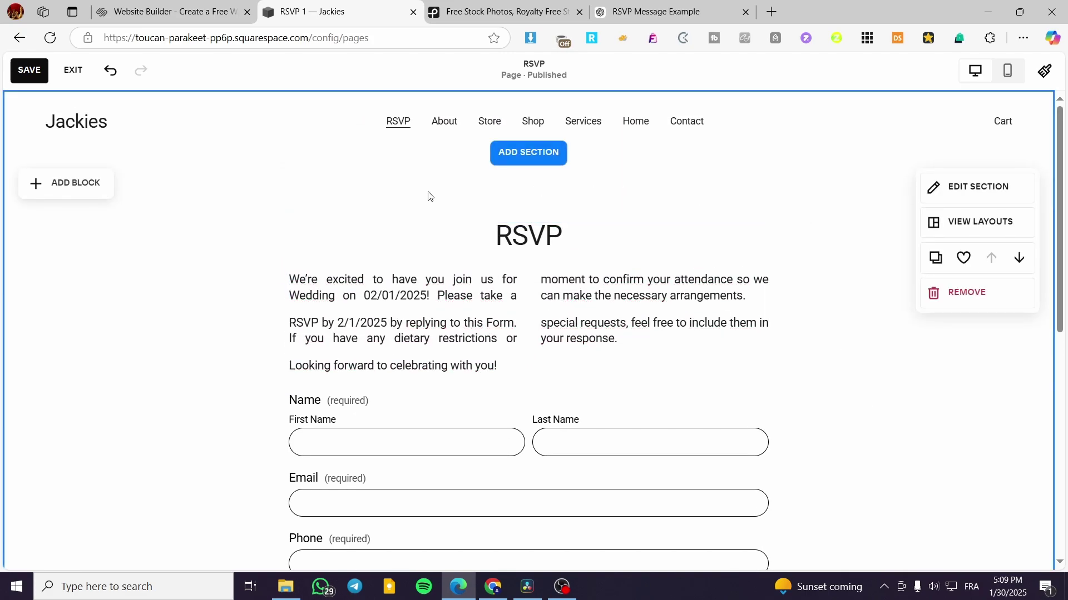
click(993, 198)
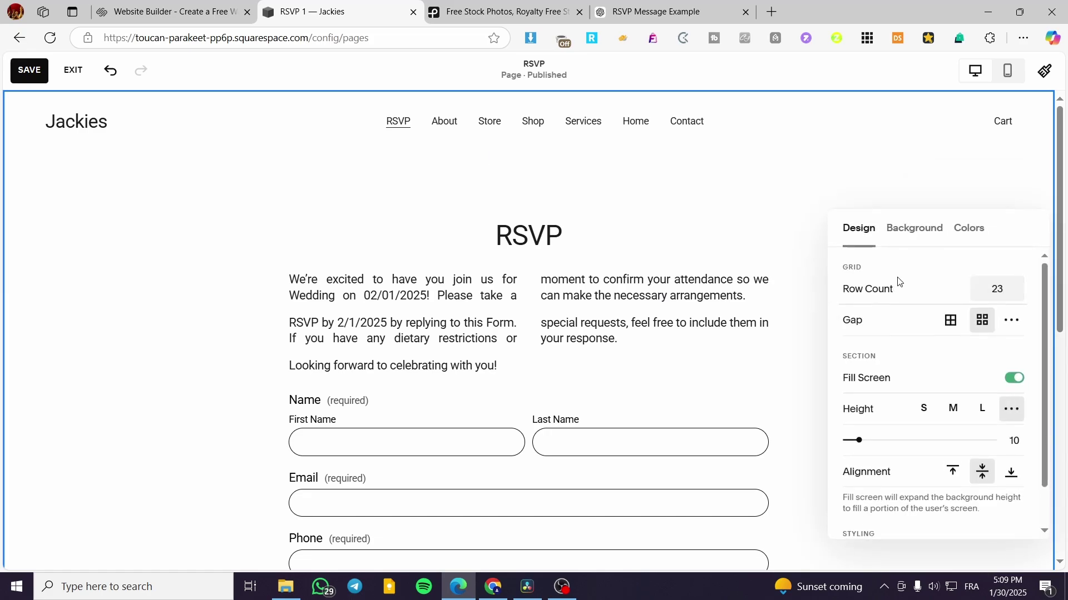
click(918, 238)
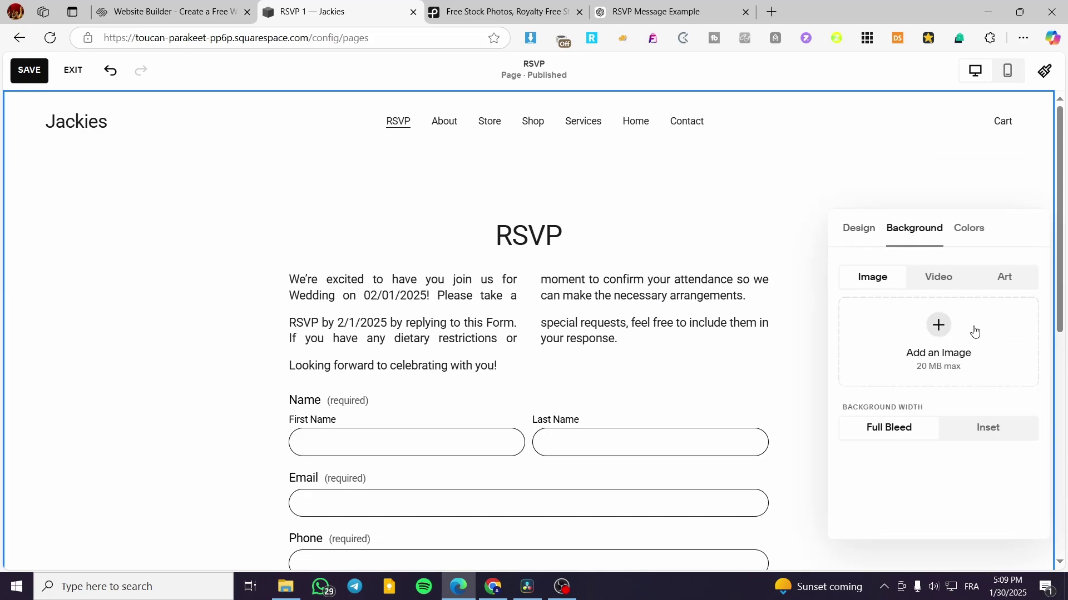
- Switch to Pexels and search the free photos for wedding
click(532, 3)
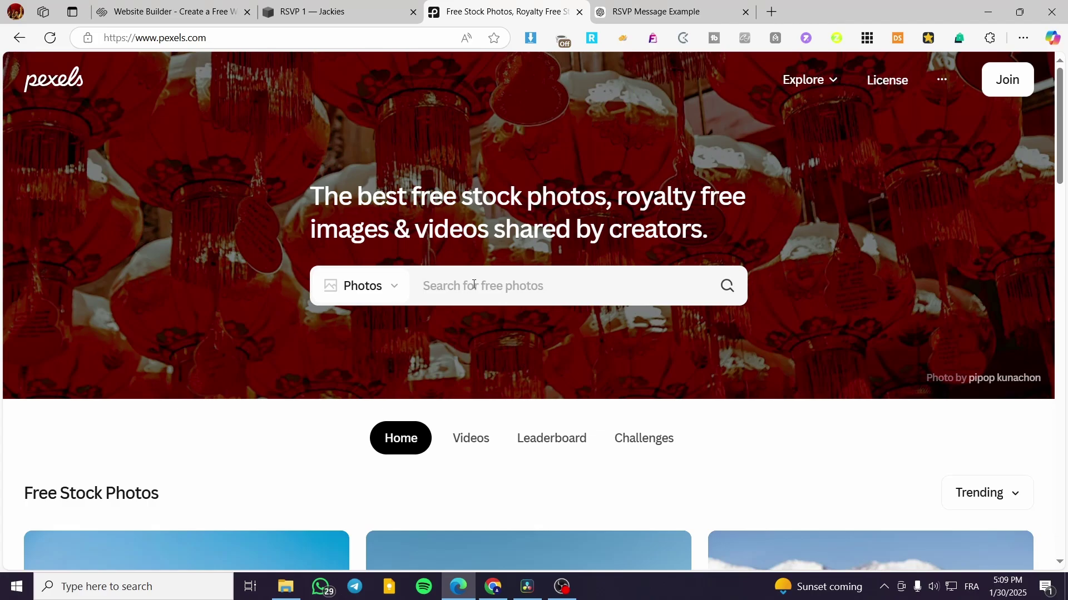
click(495, 289)
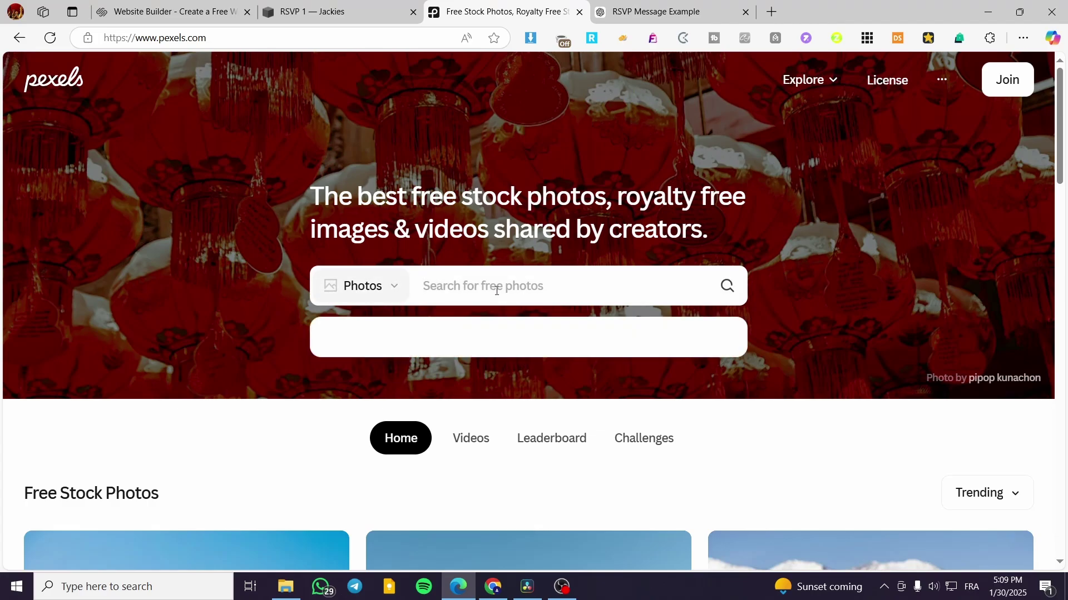
text(Weddi)
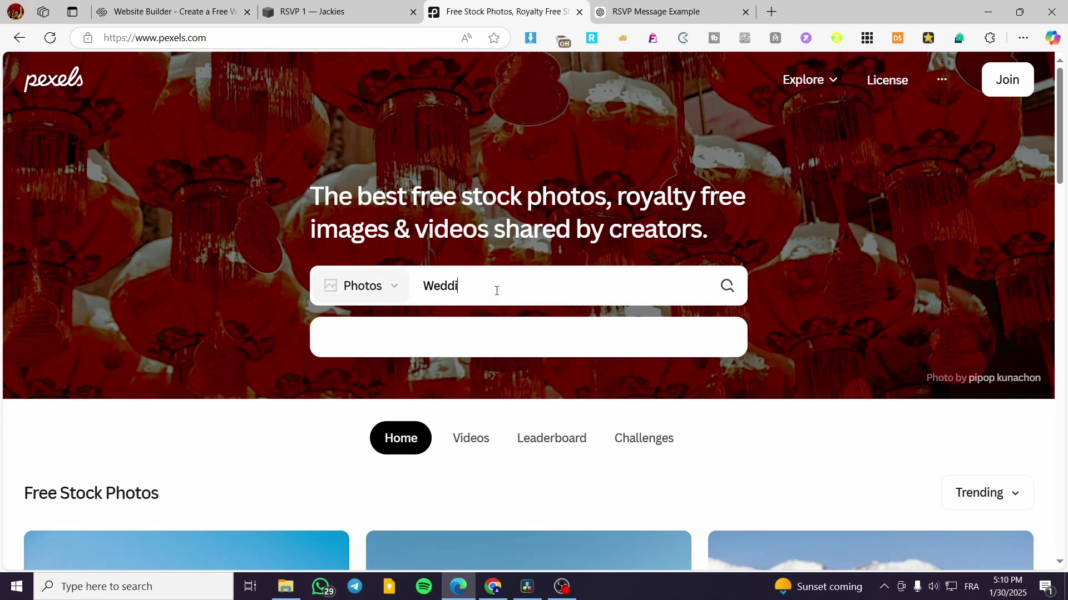
text(ng)
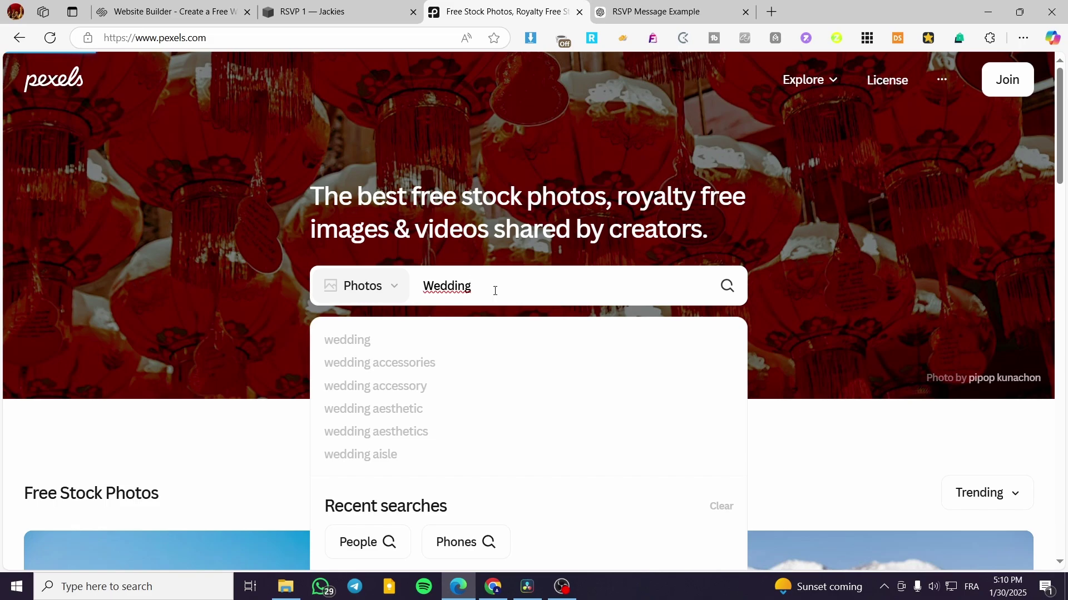
click(357, 341)
- Download the photo of pink wooden planks with white flowers in the corners from the wedding results
scroll(673, 281, down, 5)
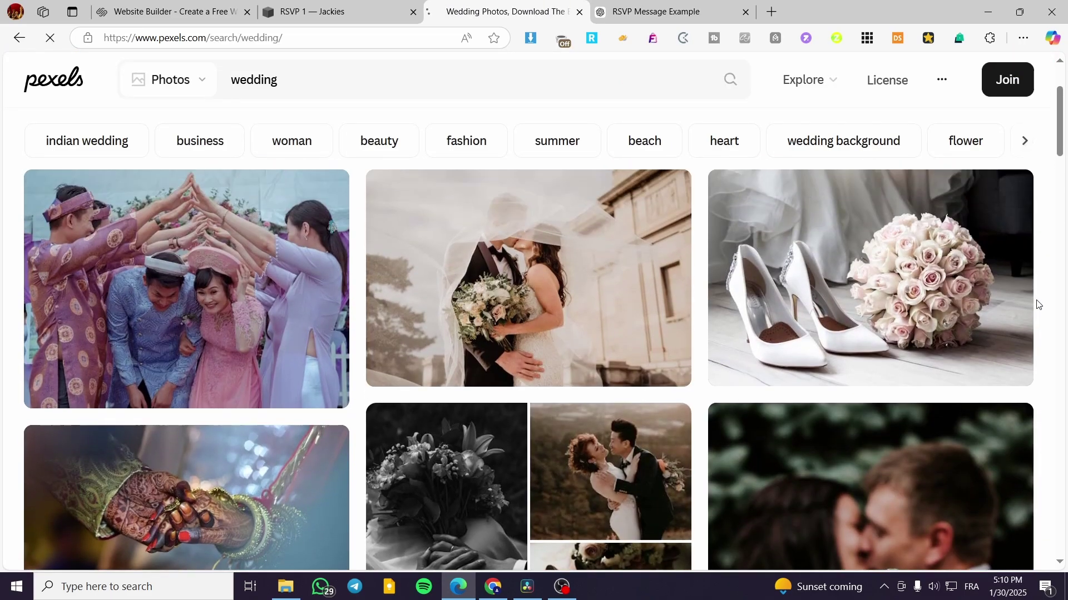
scroll(424, 295, down, 10)
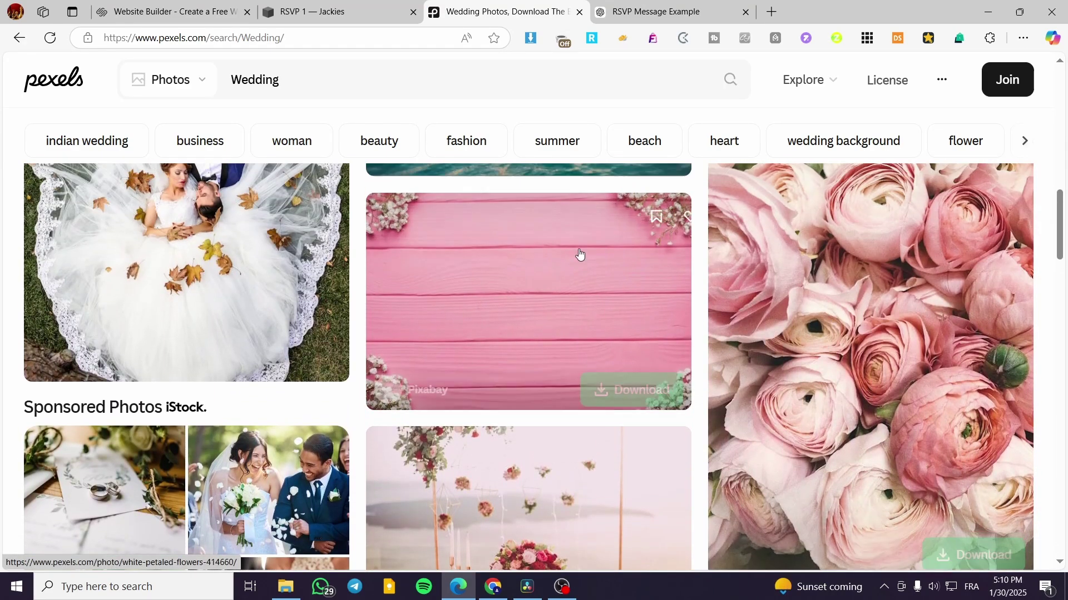
click(634, 385)
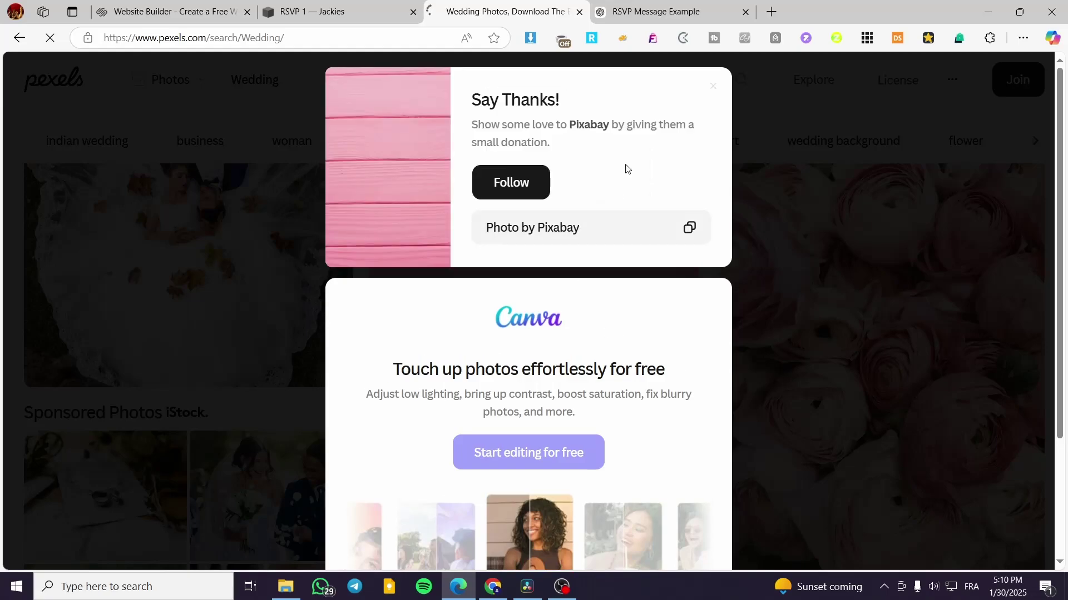
click(715, 92)
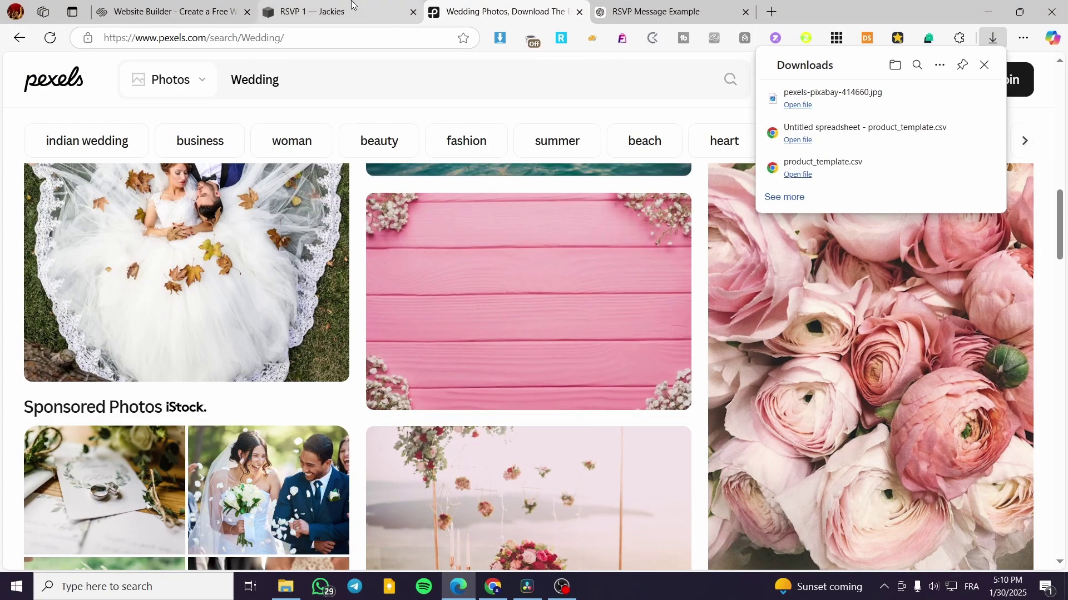
- Return to the Squarespace editor and set the downloaded pexels-pixabay-414660.jpg as the RSVP section's background image
click(322, 11)
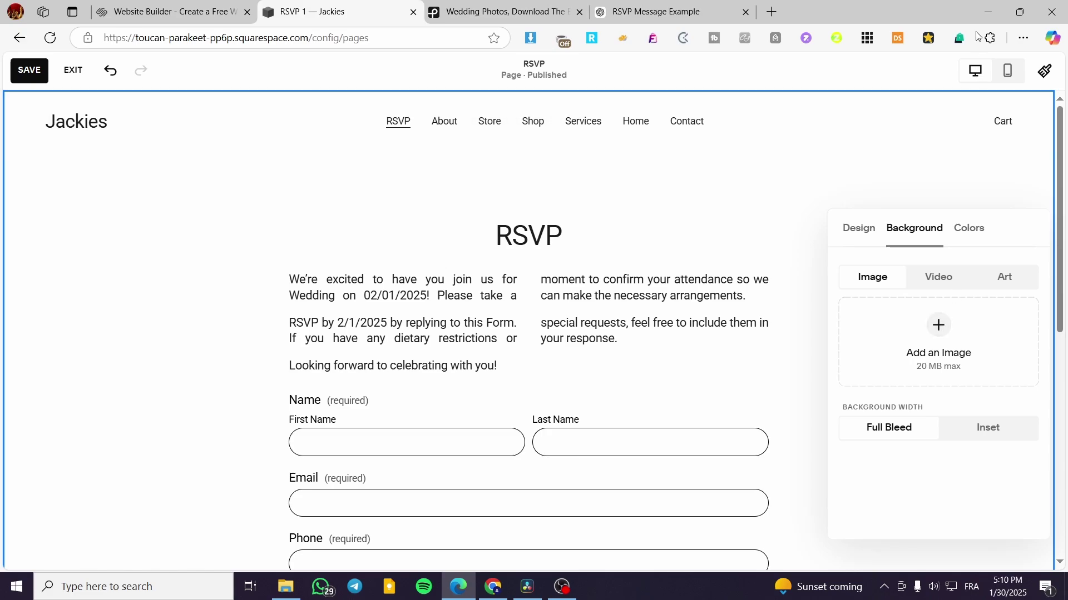
click(1023, 39)
click(923, 248)
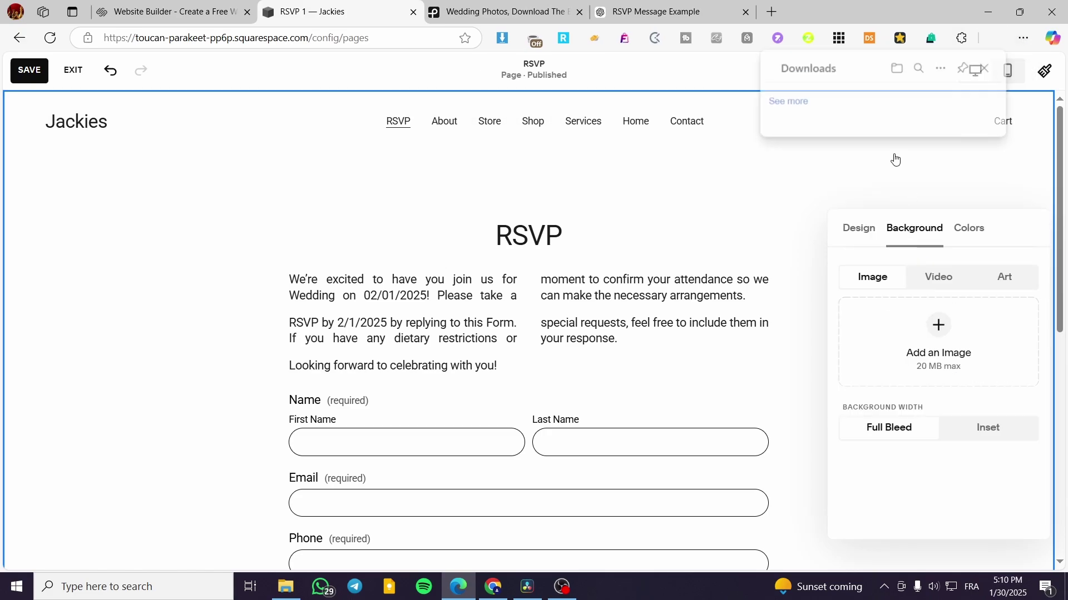
drag(835, 111, 945, 340)
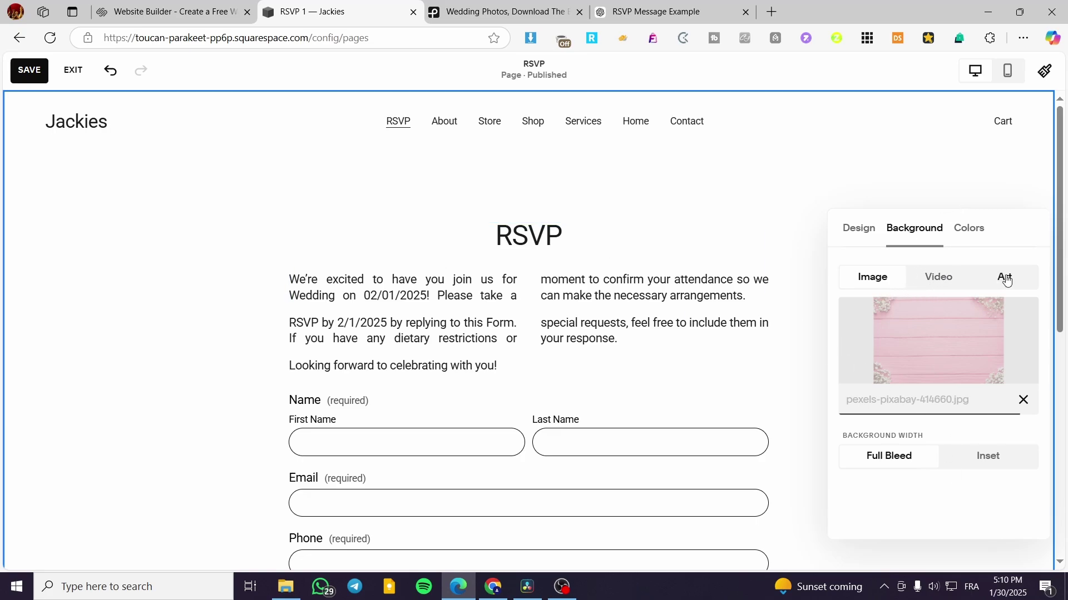
mouse_move(881, 326)
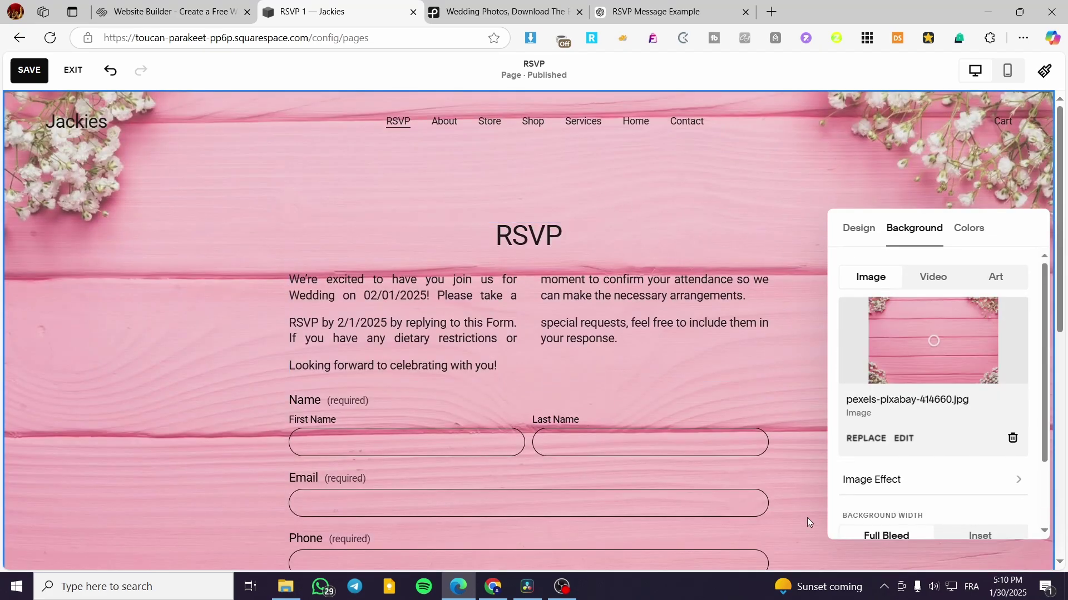
click(787, 165)
- Make the RSVP heading above the invitation text bold
scroll(930, 381, down, 6)
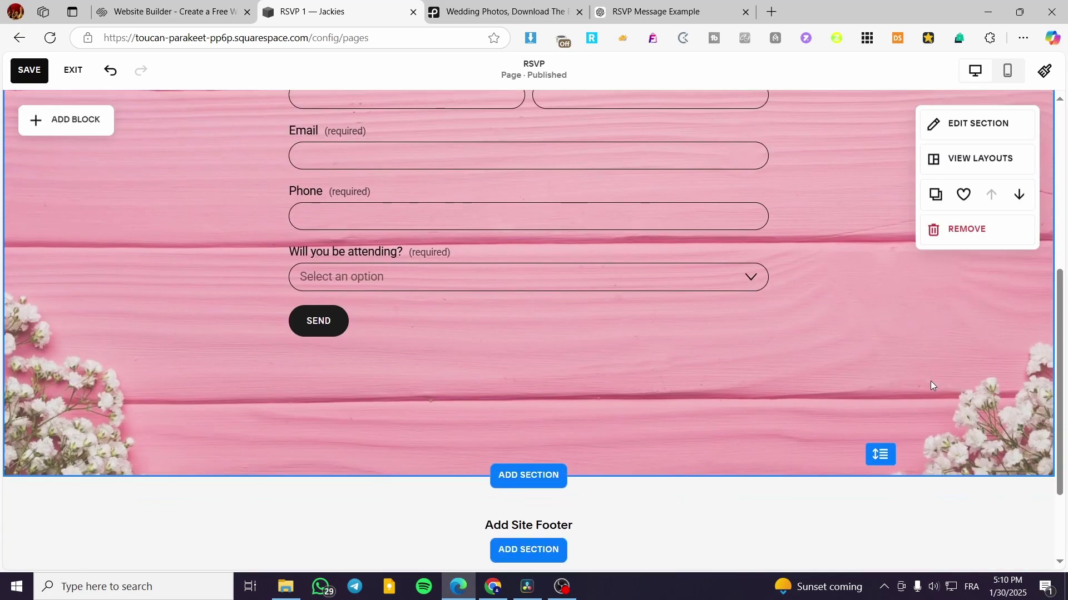
scroll(930, 381, up, 5)
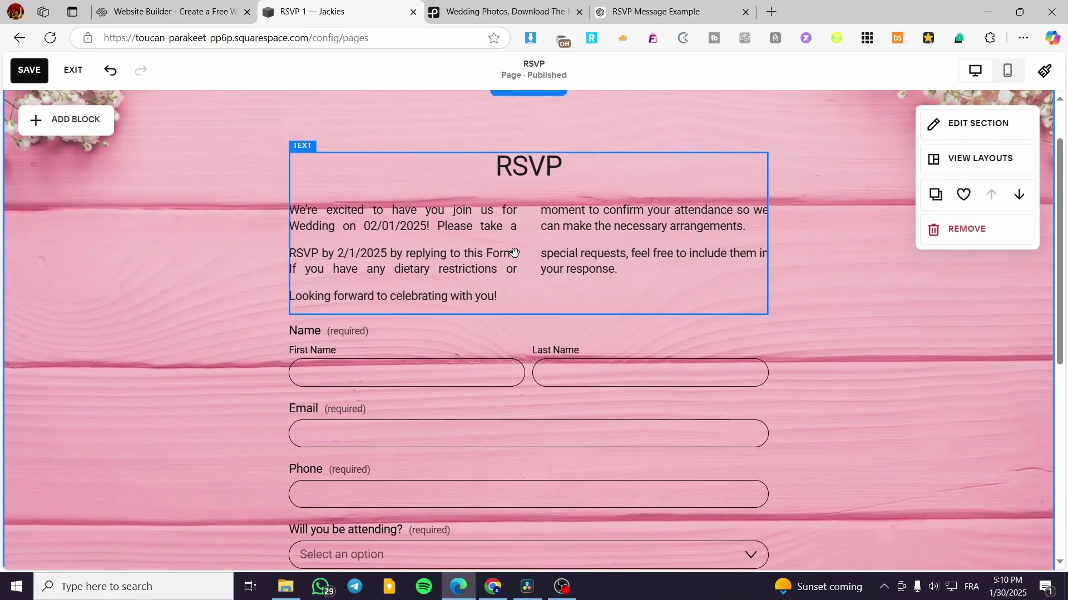
drag(512, 253, 518, 273)
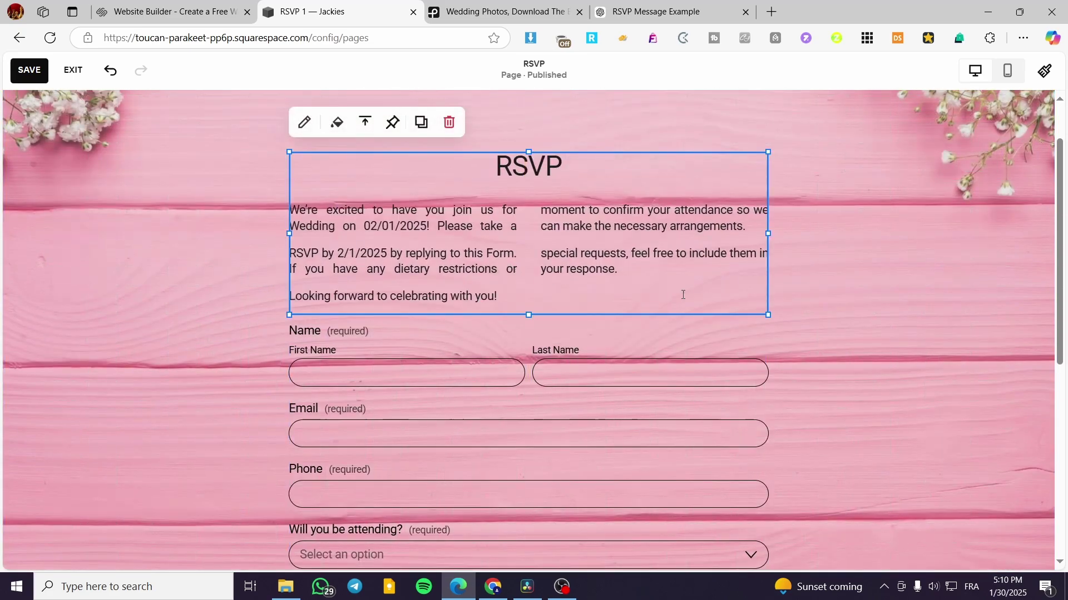
drag(532, 153, 532, 165)
click(554, 165)
drag(561, 165, 475, 146)
click(442, 117)
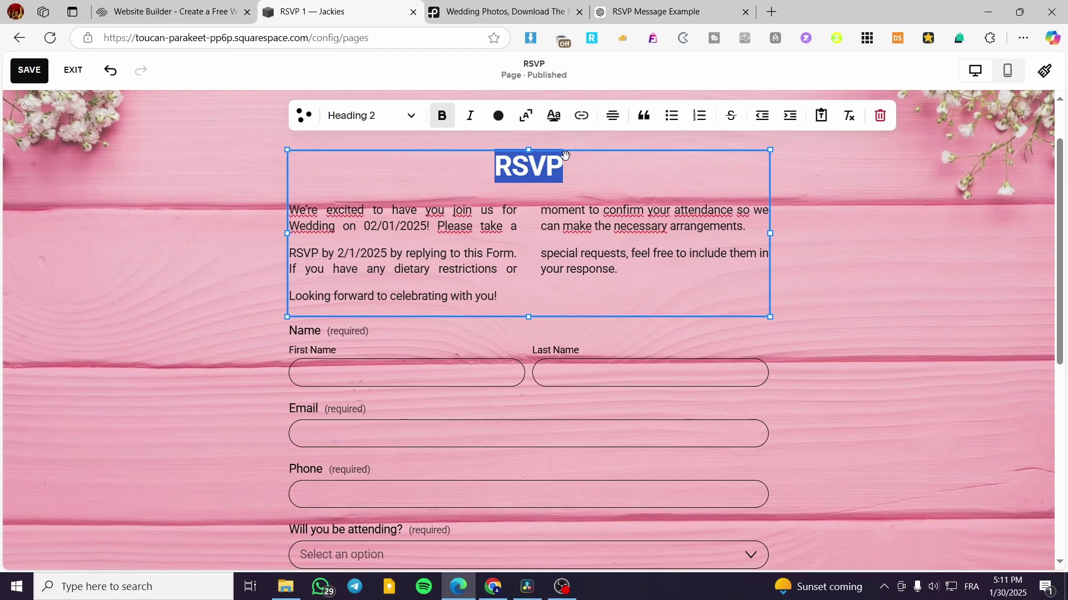
click(869, 342)
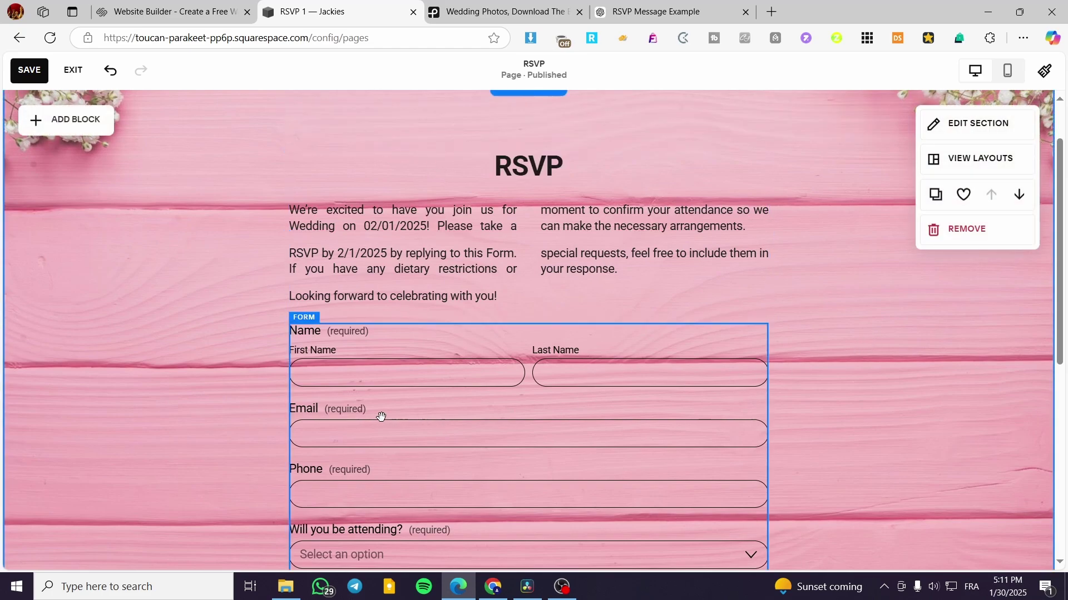
- Switch to Pexels and download the photo of the decorated wedding table with hanging flowers
scroll(778, 412, down, 2)
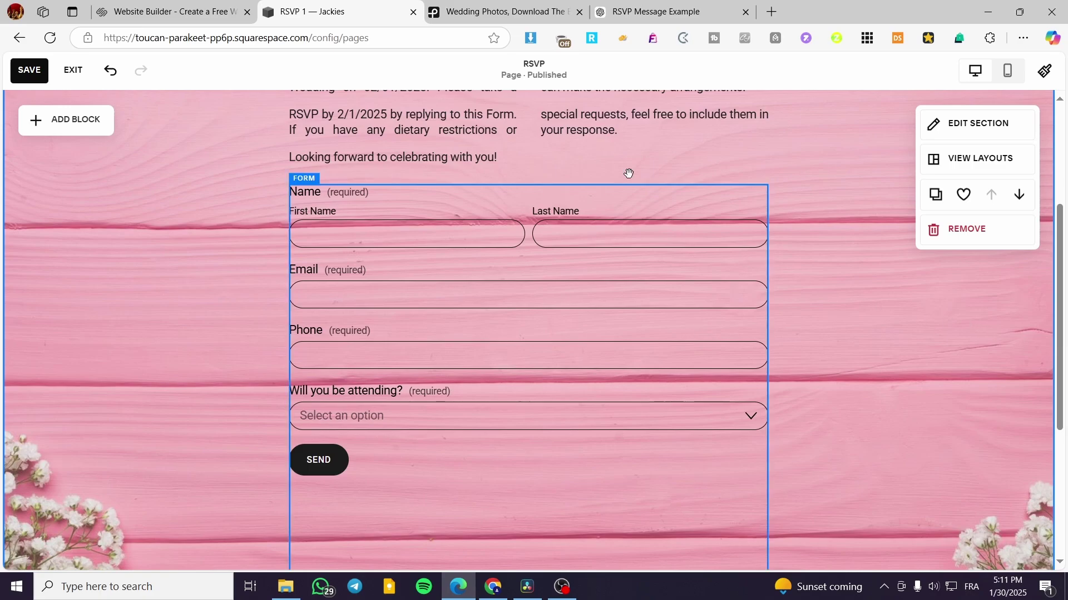
click(669, 4)
click(501, 11)
scroll(649, 298, down, 4)
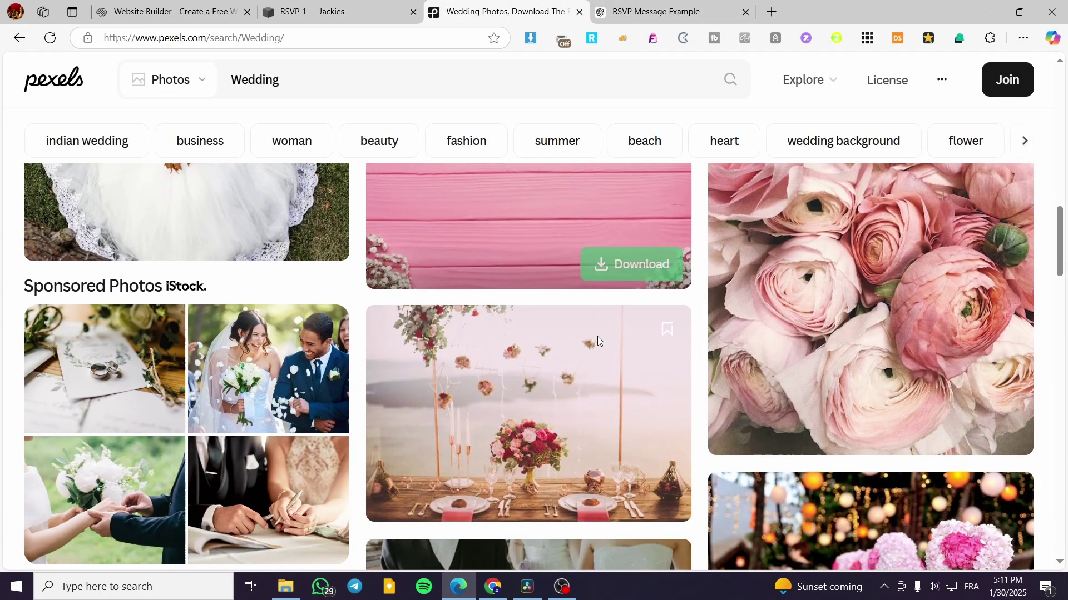
click(631, 409)
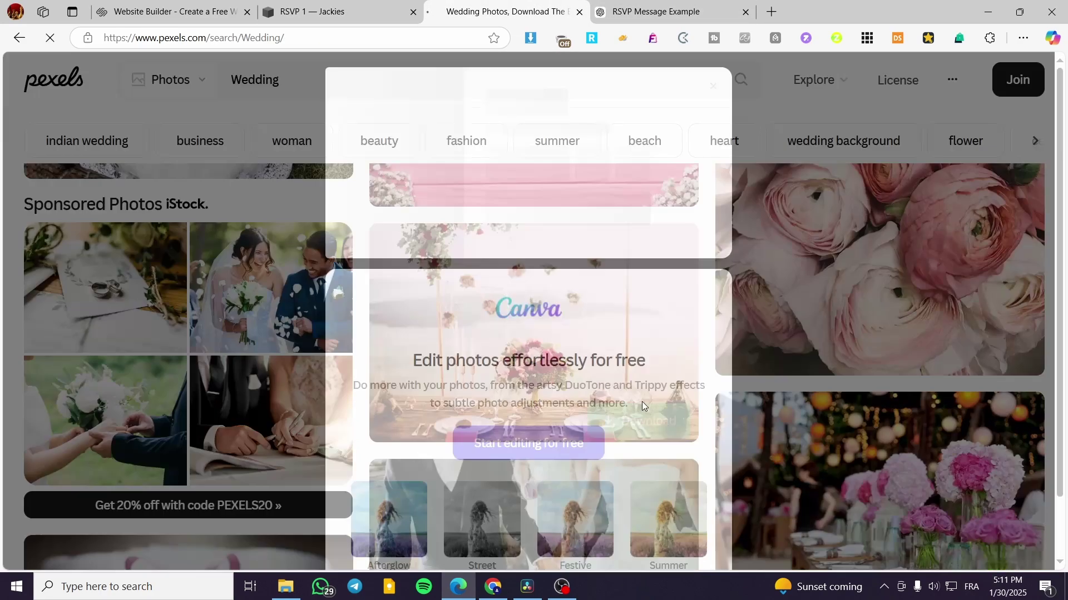
- Return to the Squarespace editor and open the RSVP section's background settings
click(332, 6)
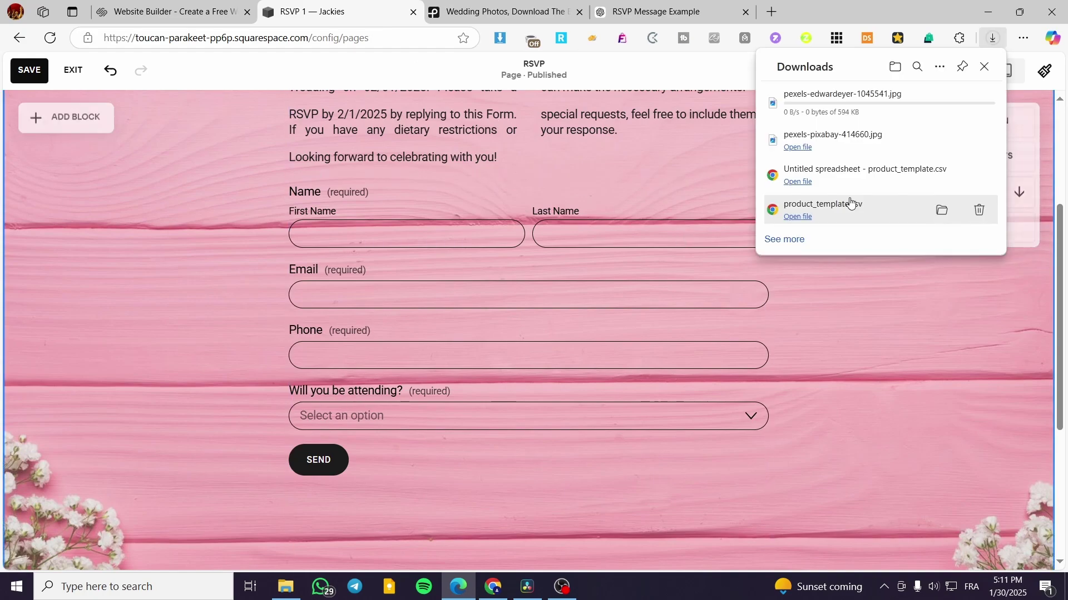
scroll(967, 284, up, 1)
scroll(968, 301, up, 2)
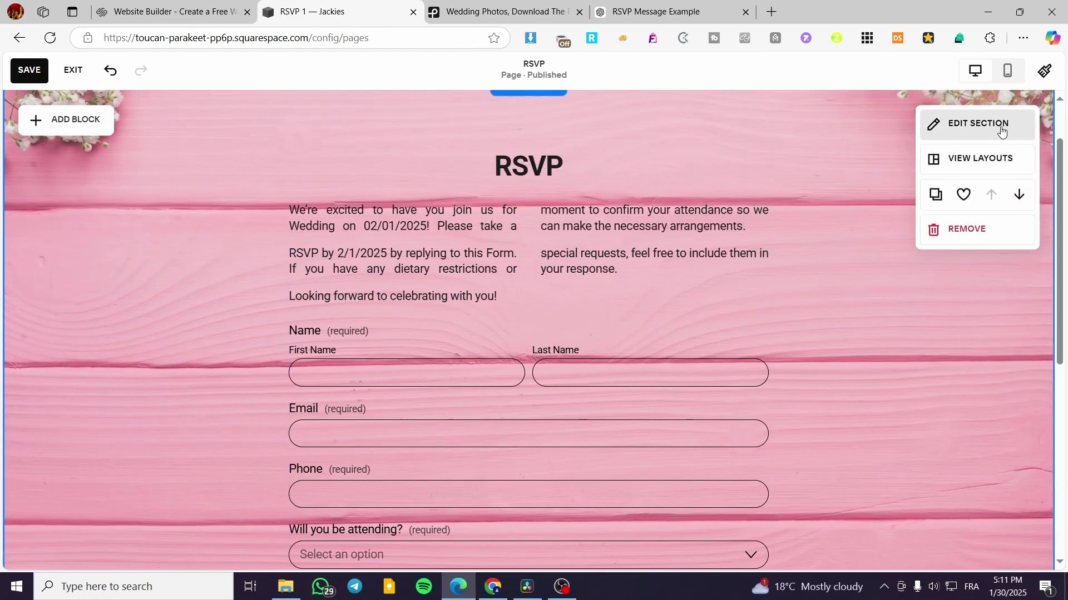
click(967, 120)
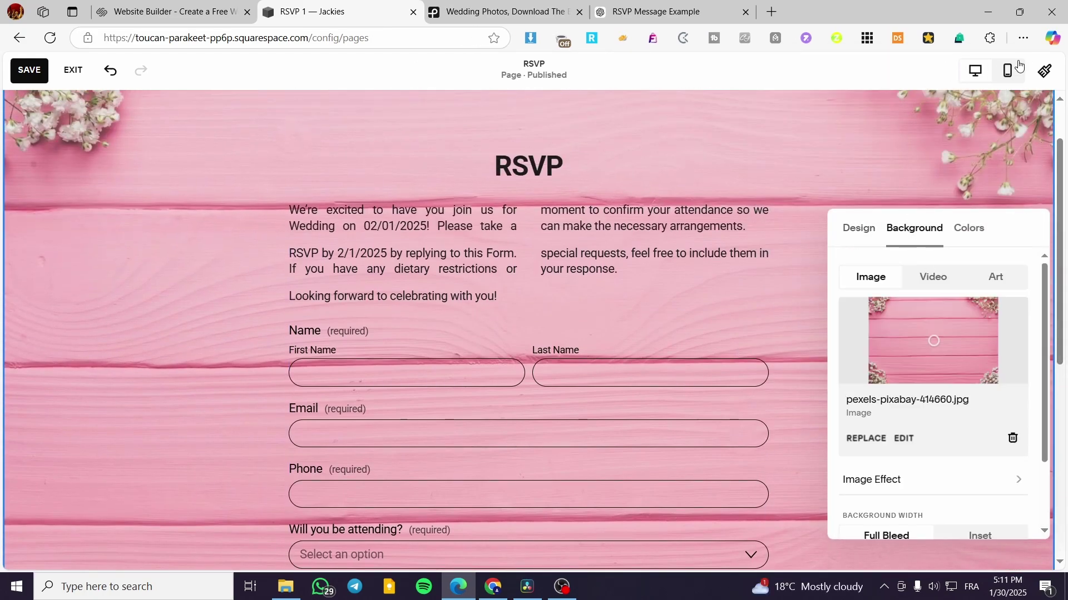
click(1023, 38)
click(791, 167)
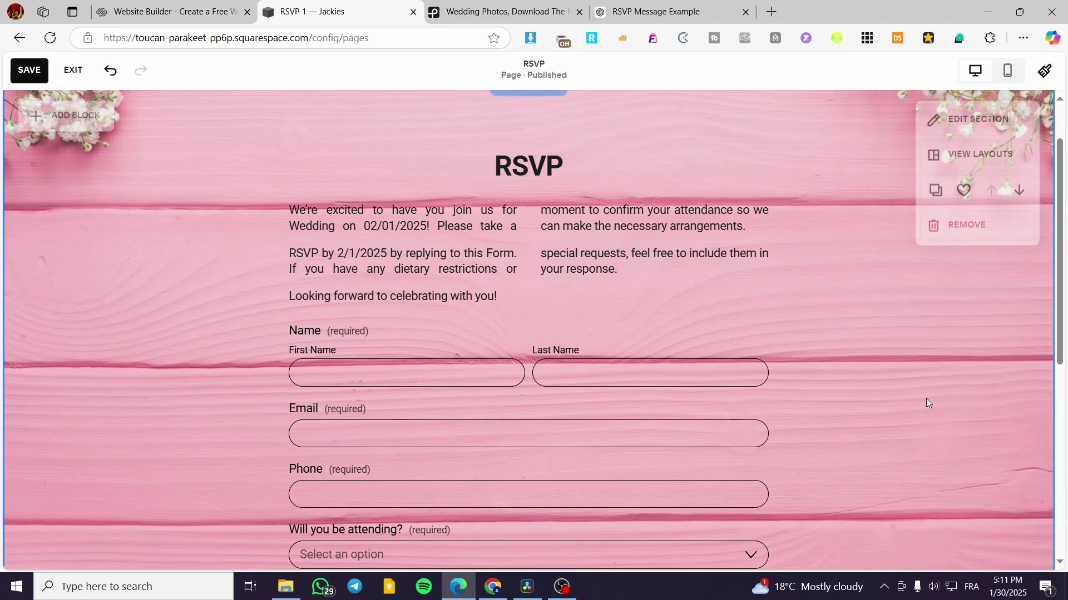
click(1023, 39)
click(809, 152)
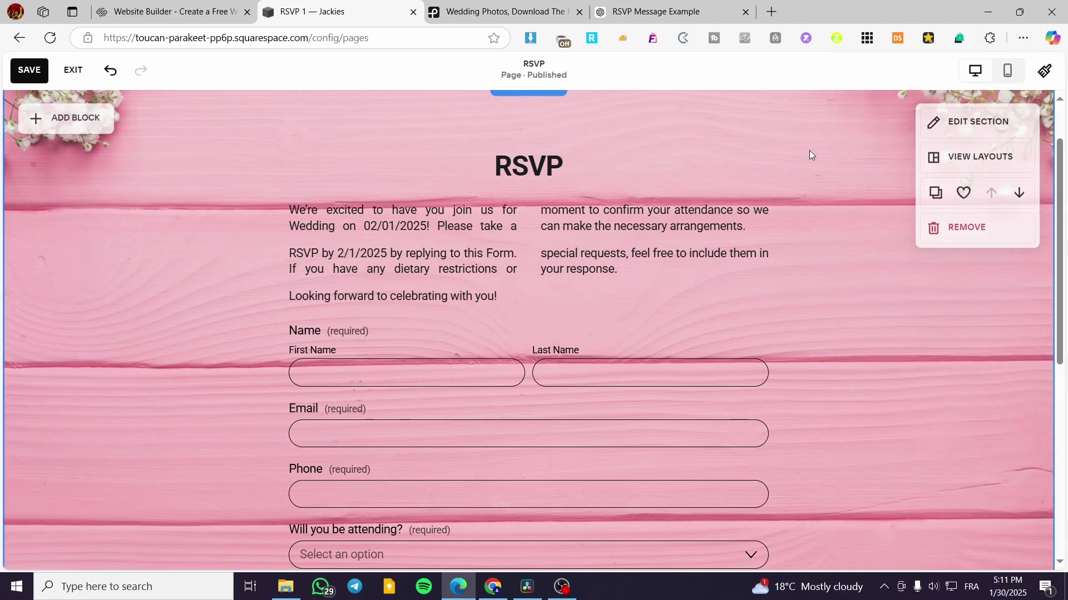
click(968, 119)
click(914, 228)
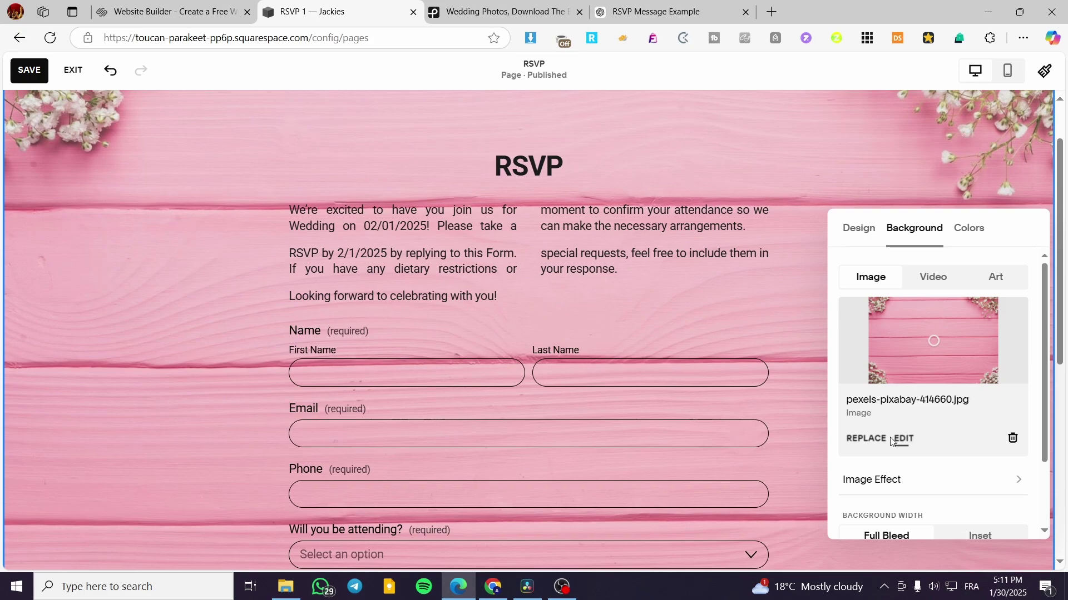
click(866, 438)
click(993, 298)
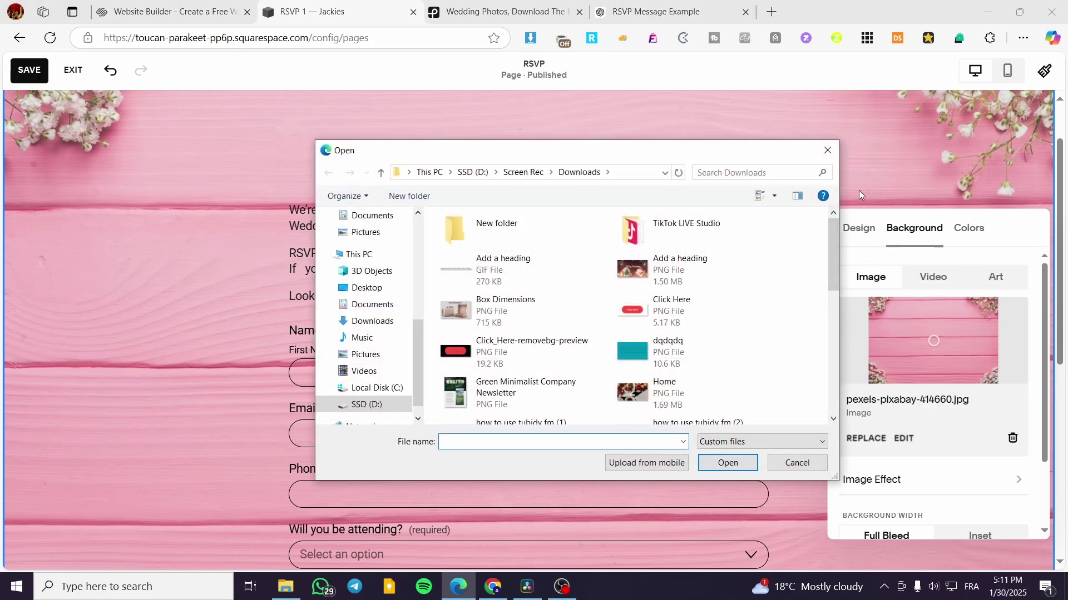
click(828, 151)
- Try to drop the downloaded wedding table photo onto the current background, and remove the pink plank background image
click(1023, 37)
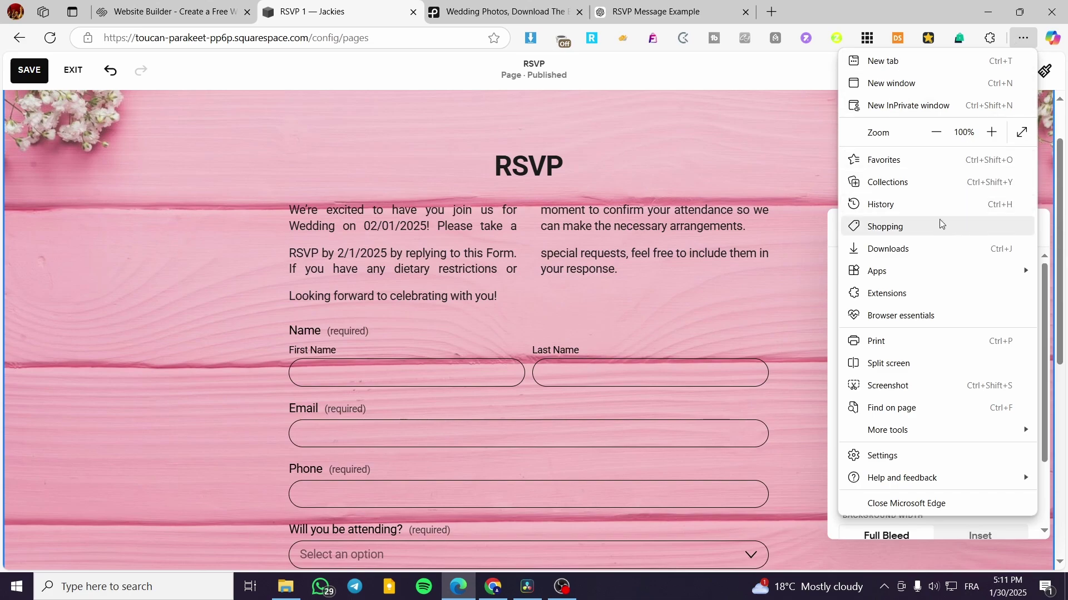
click(933, 253)
drag(837, 106, 923, 342)
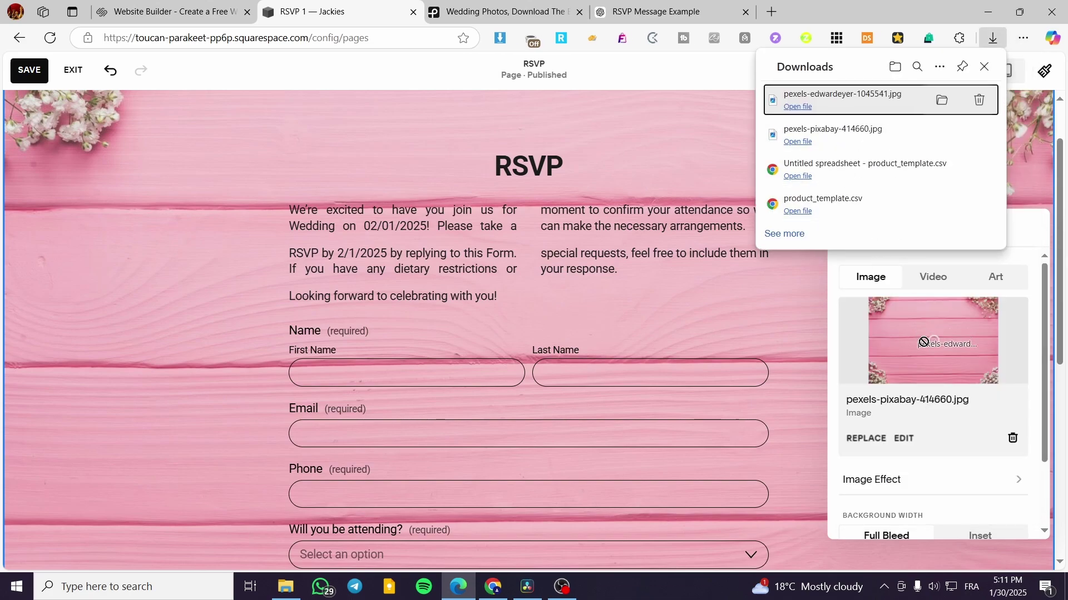
click(1012, 439)
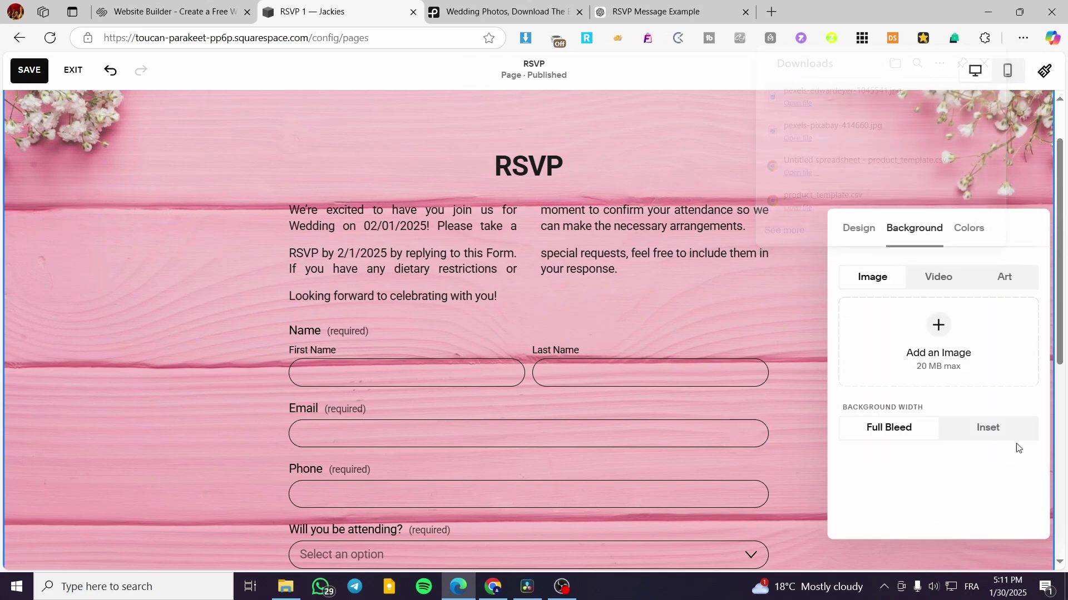
- Add the downloaded wedding table photo as the RSVP section's background image and review the page with it
click(1024, 38)
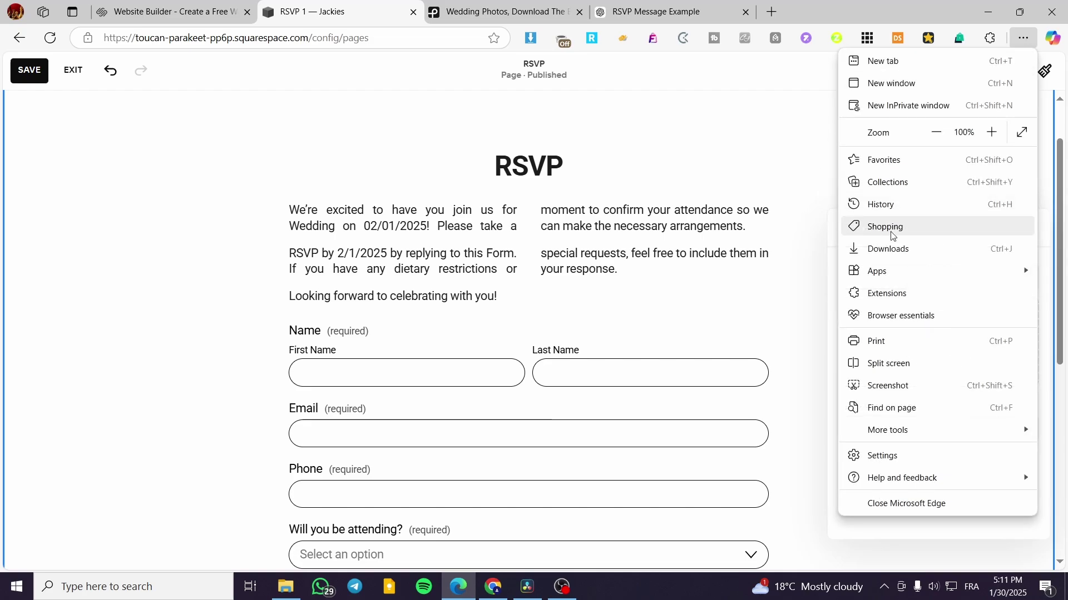
click(905, 249)
drag(858, 102, 937, 361)
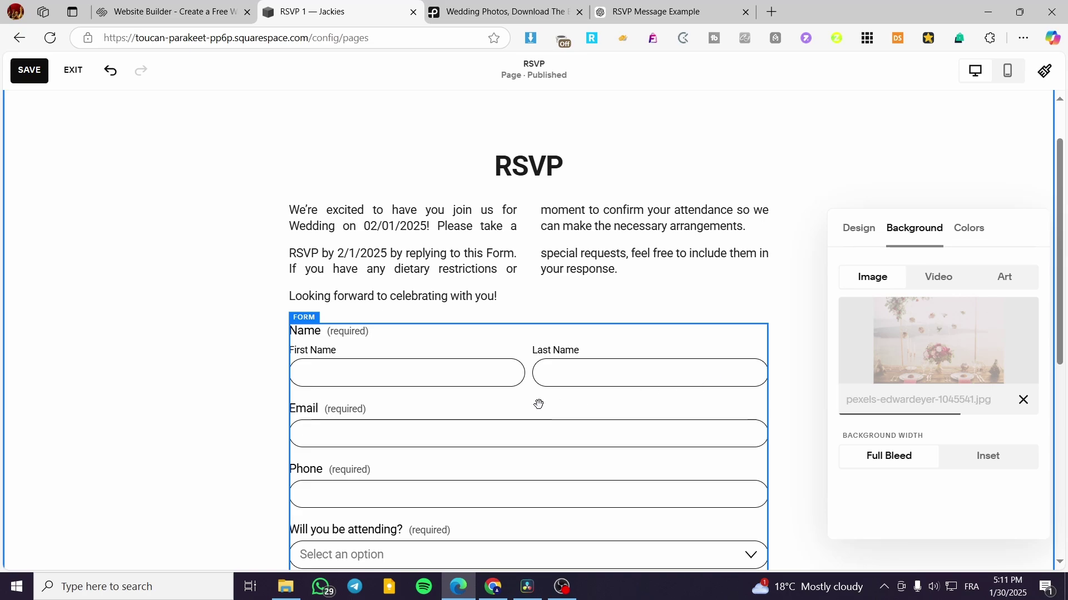
scroll(389, 410, down, 4)
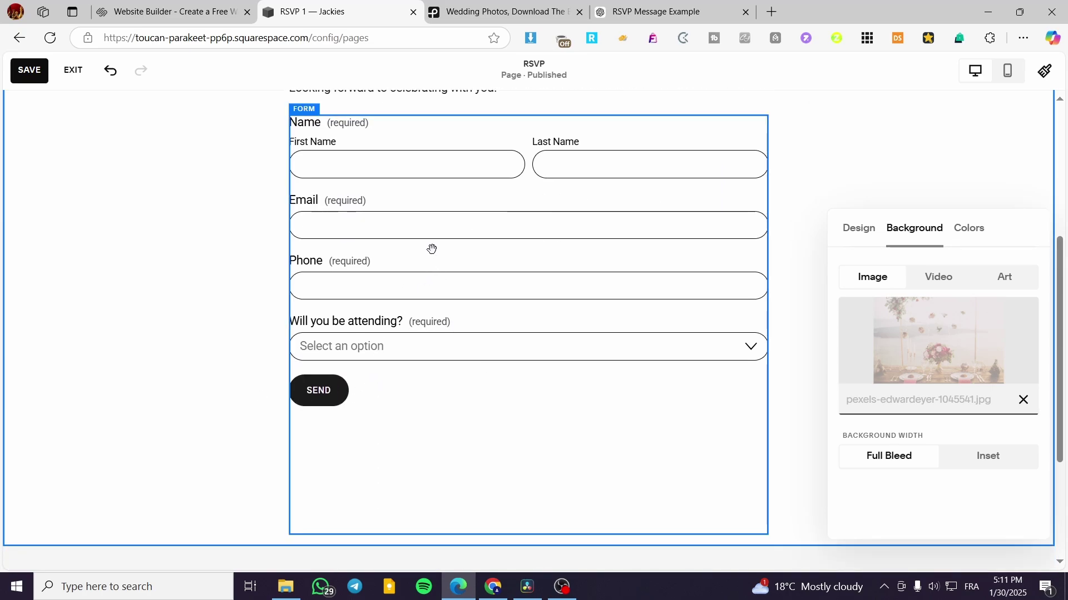
scroll(439, 328, up, 1)
scroll(447, 353, up, 3)
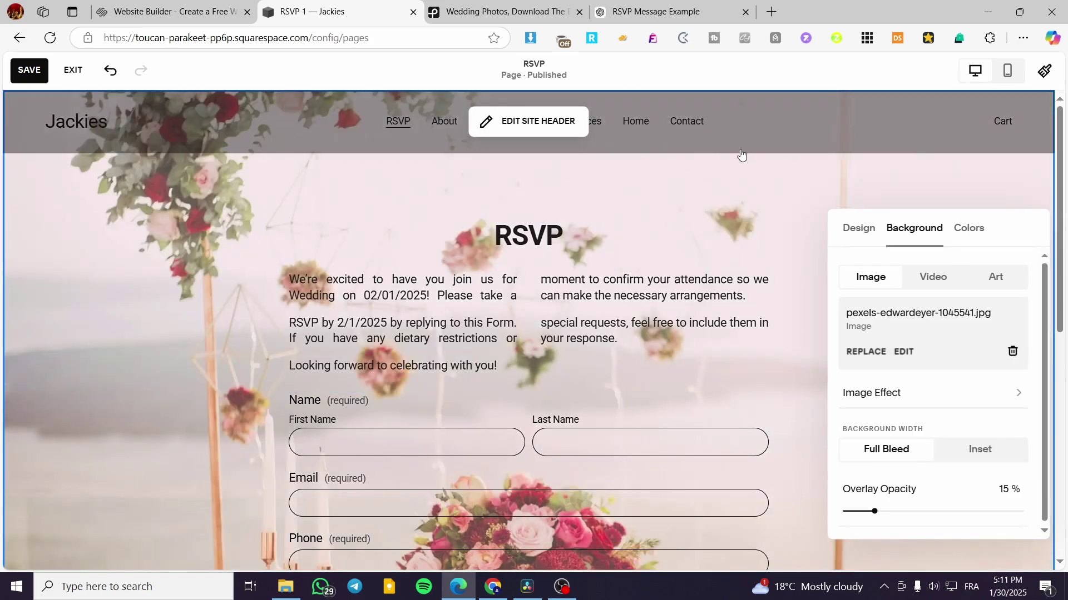
click(991, 190)
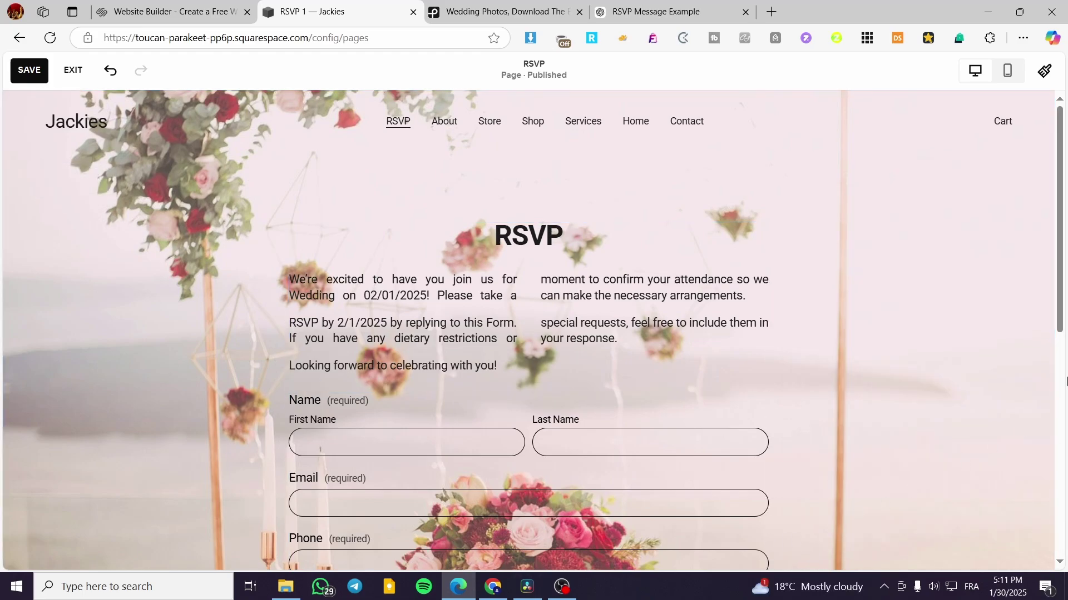
scroll(982, 382, down, 6)
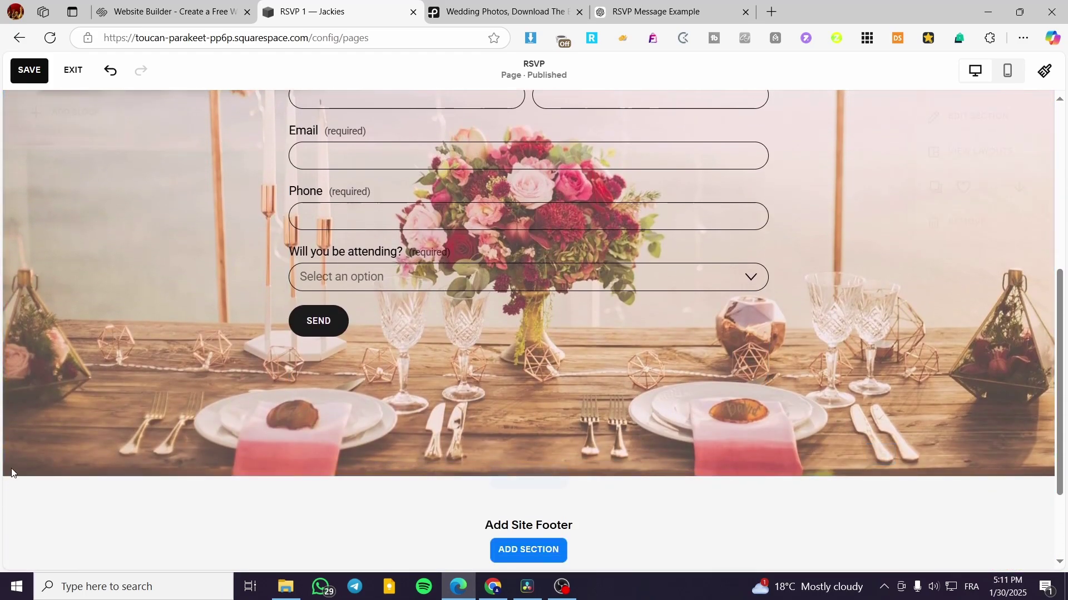
scroll(7, 468, up, 4)
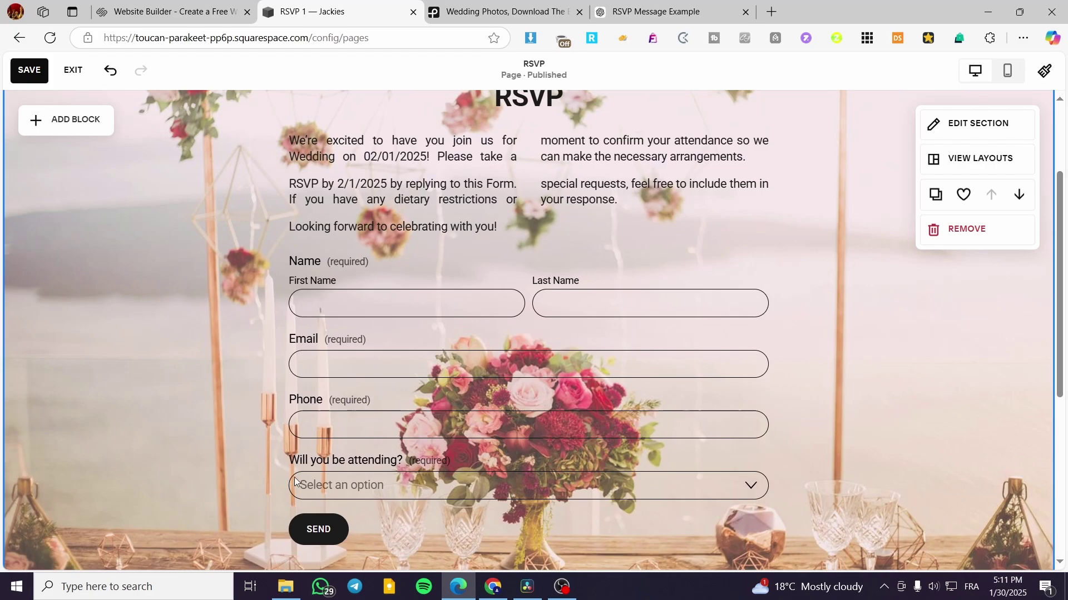
- Try the Solid and Gradient color styles on the site header
click(399, 473)
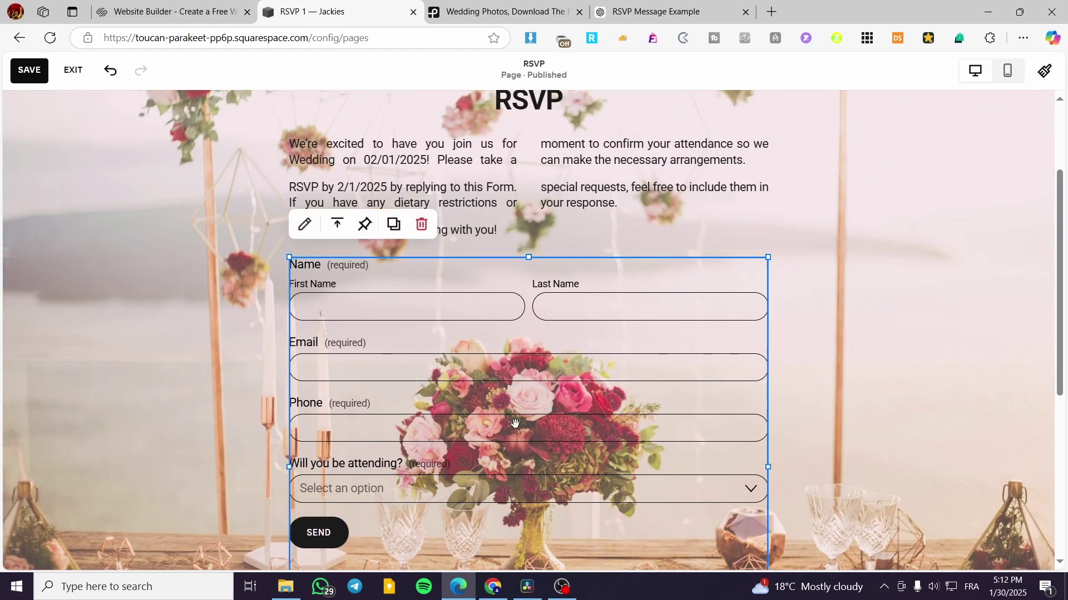
scroll(646, 262, up, 3)
click(795, 122)
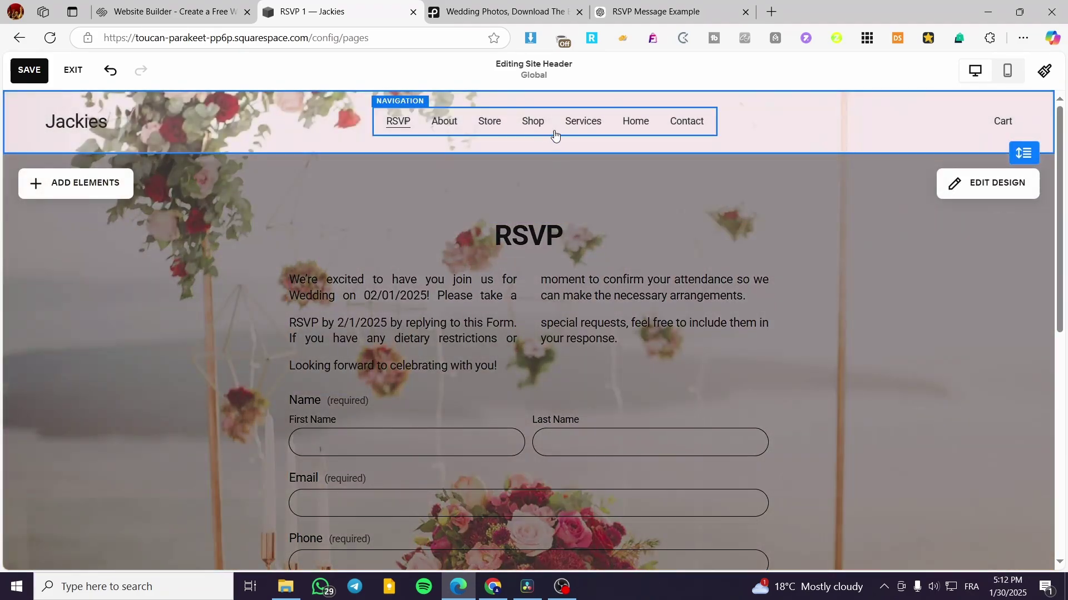
click(1016, 187)
click(890, 192)
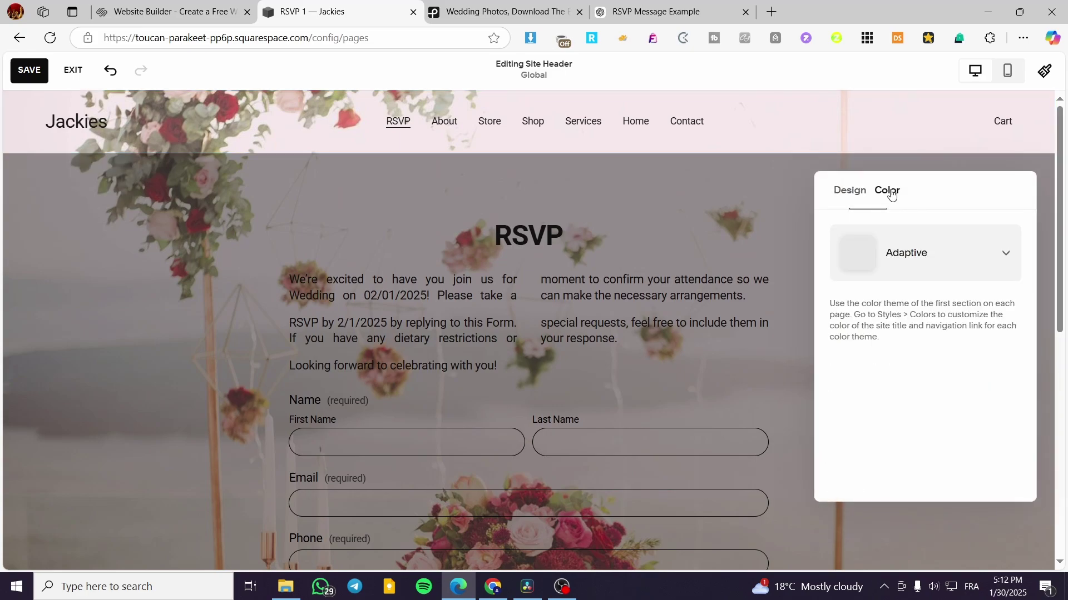
click(939, 262)
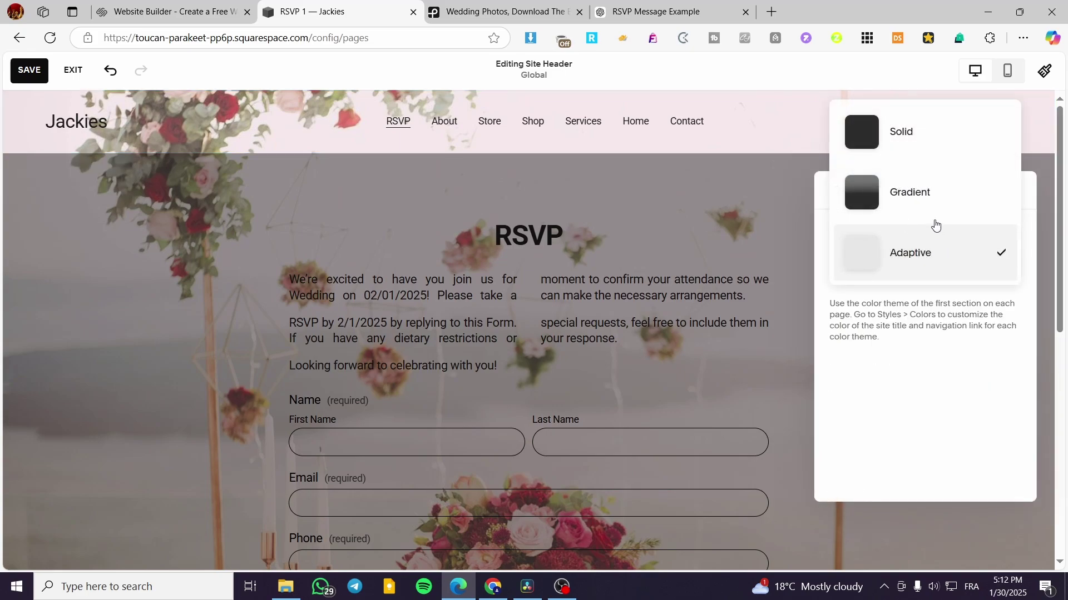
click(940, 142)
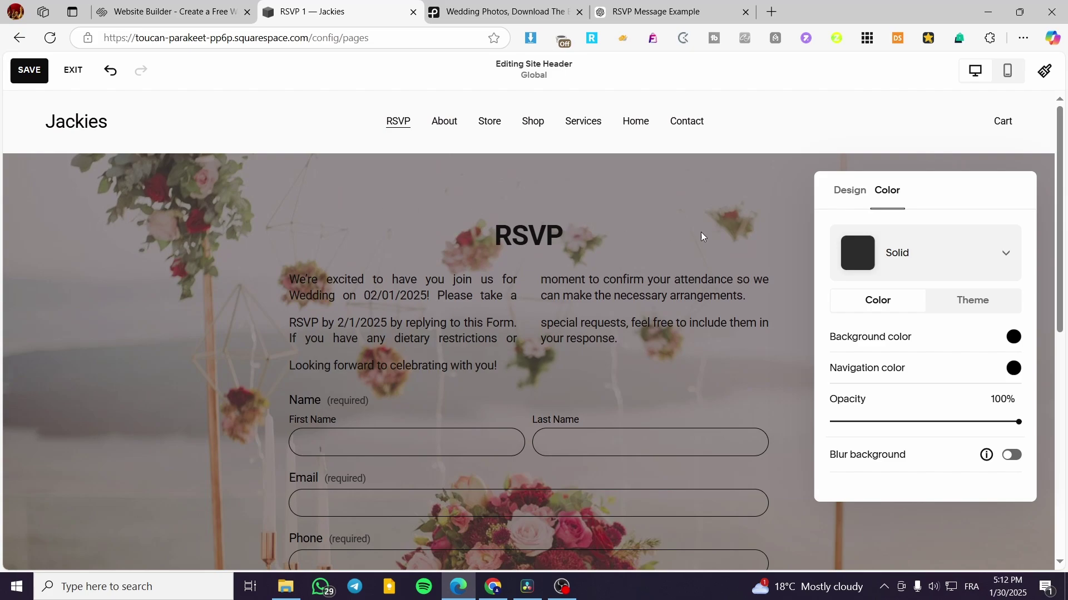
click(934, 263)
click(929, 311)
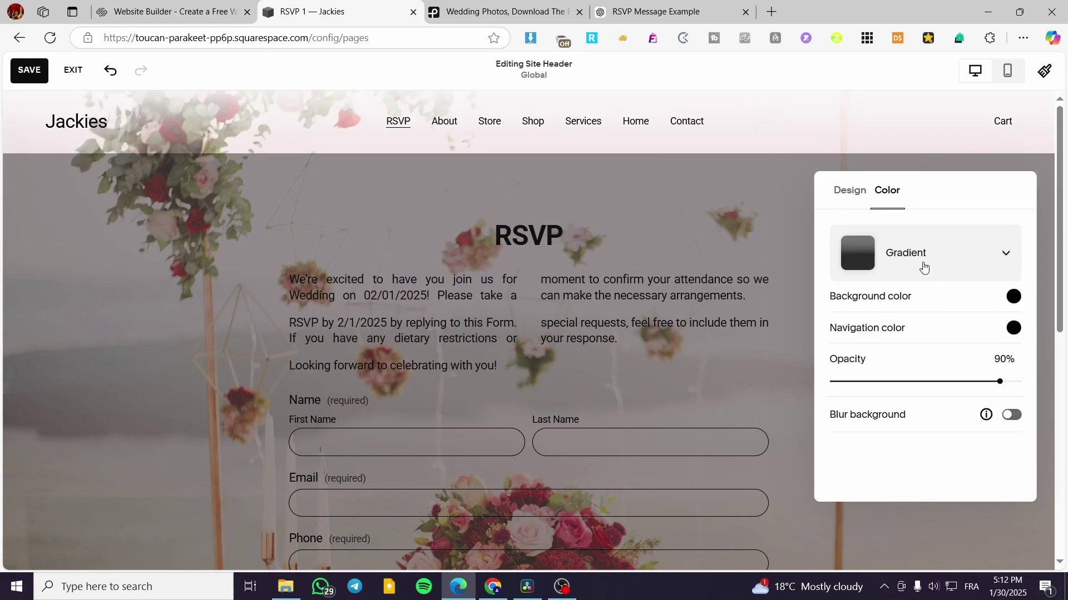
click(682, 203)
click(981, 312)
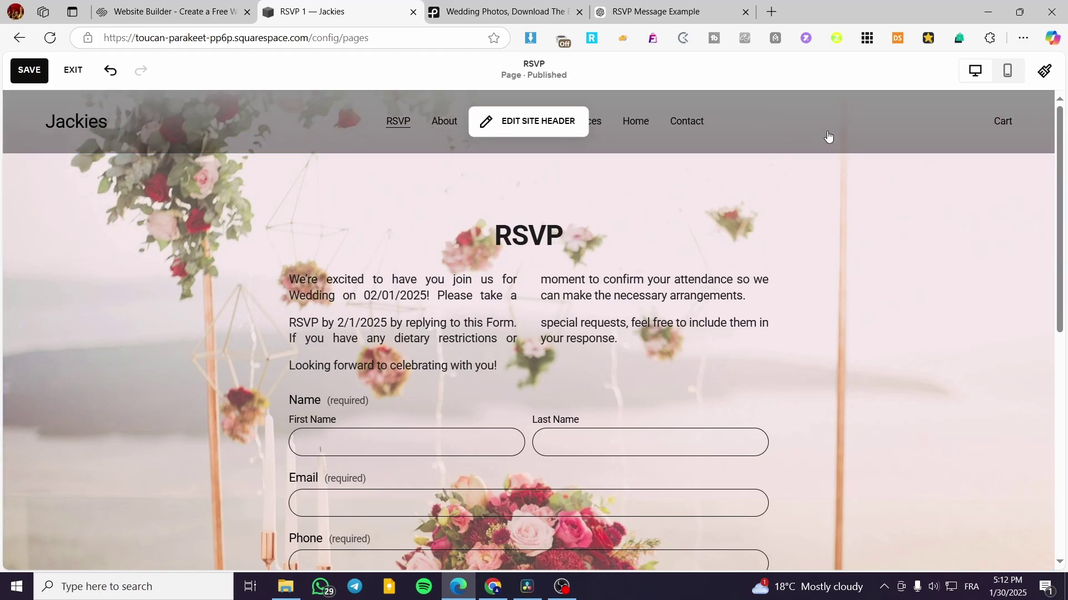
- Set the site header's color style to Solid
click(827, 132)
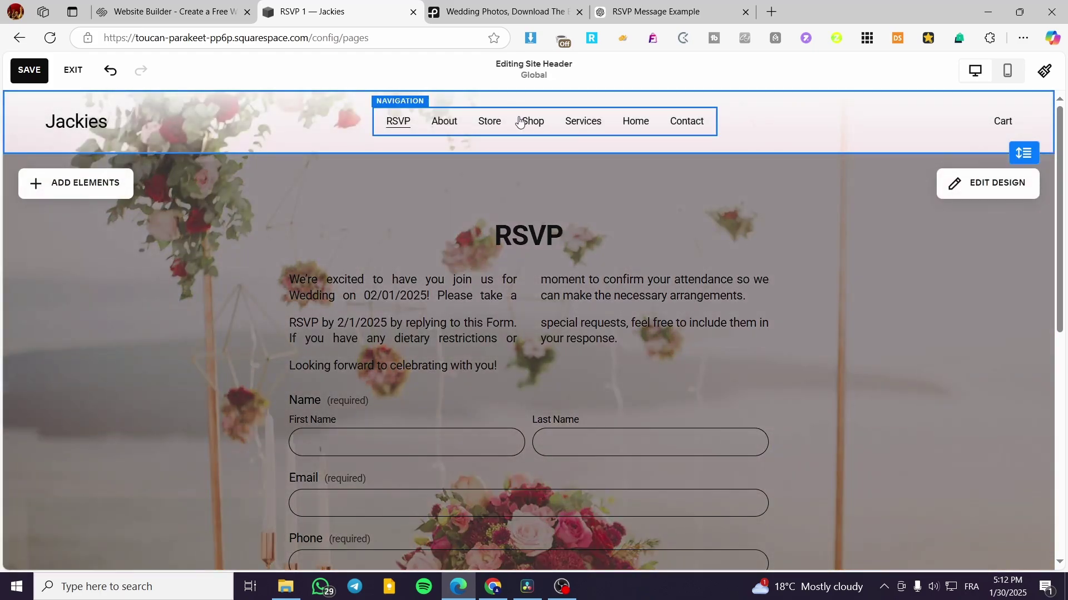
click(853, 284)
click(870, 120)
click(996, 177)
click(923, 283)
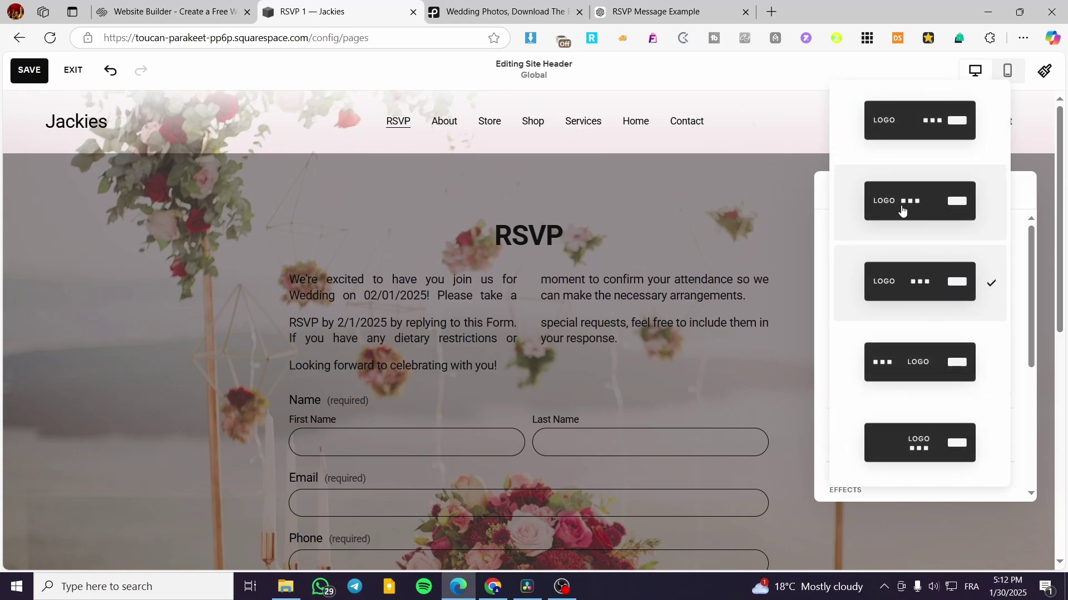
click(1030, 216)
click(888, 191)
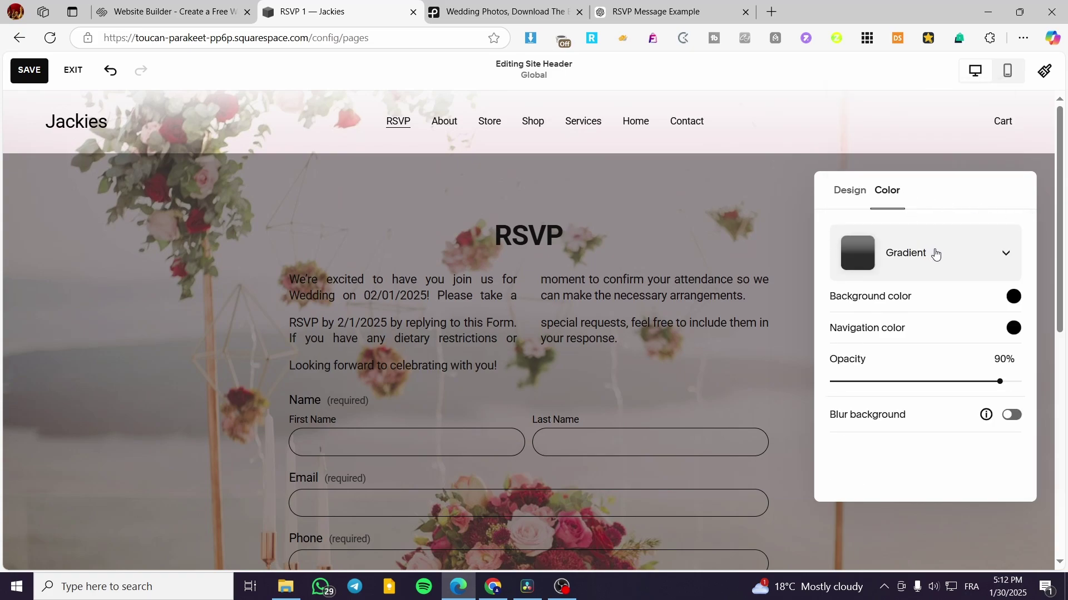
click(934, 253)
click(925, 193)
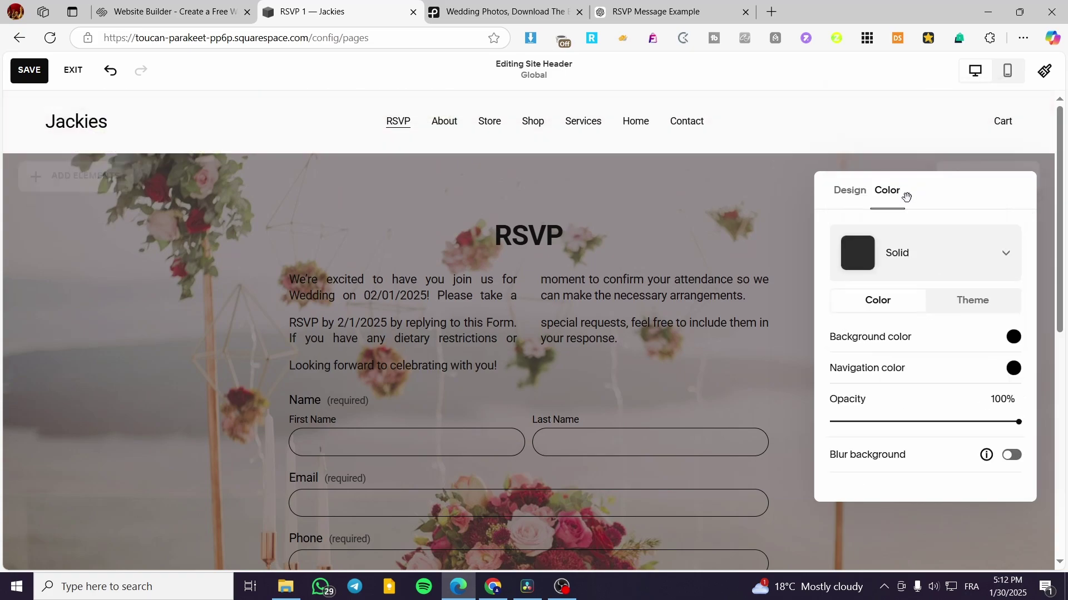
click(759, 245)
click(907, 246)
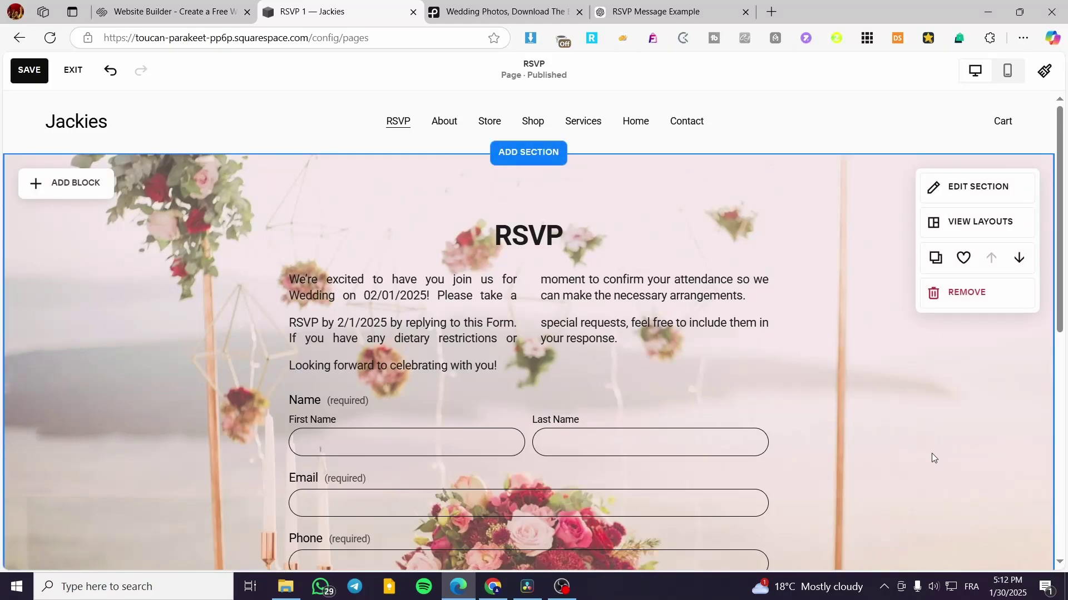
- Enable a background for the RSVP form block in its design settings
scroll(679, 331, down, 5)
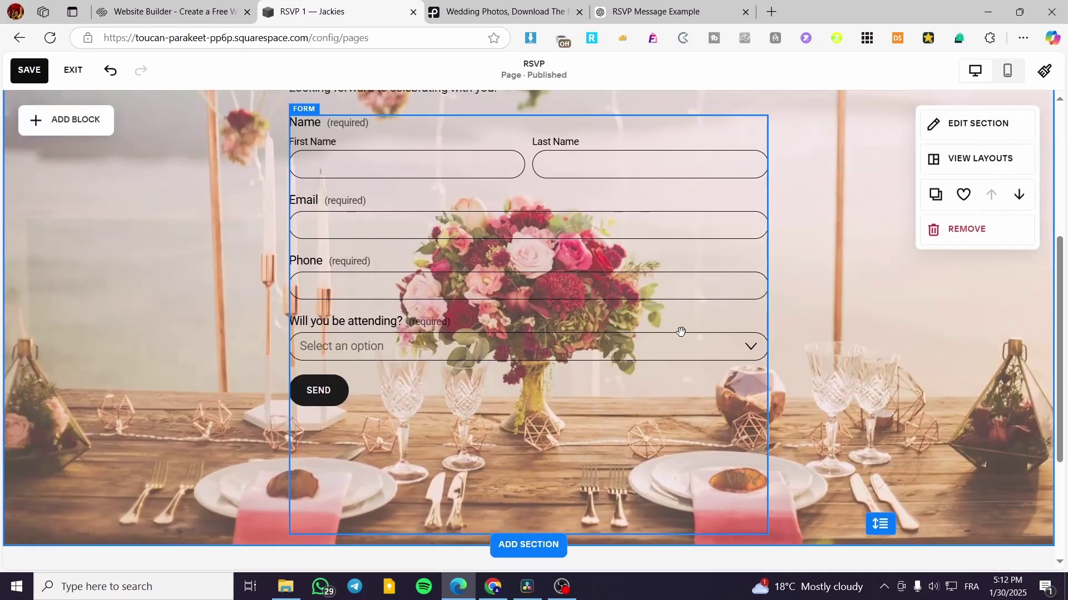
click(642, 330)
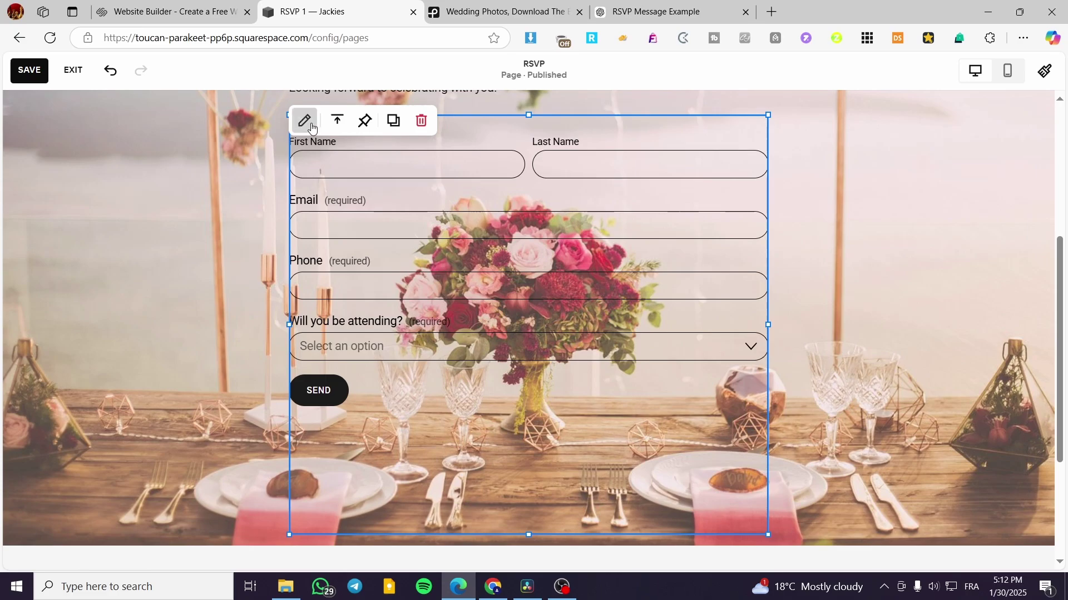
click(306, 121)
scroll(552, 337, up, 2)
scroll(552, 338, up, 2)
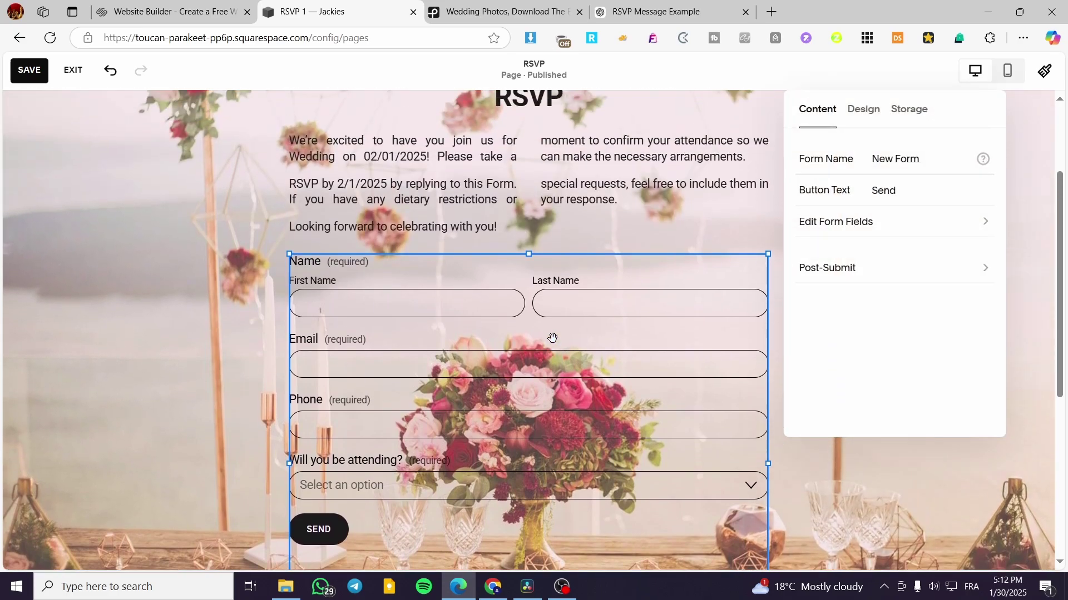
click(865, 112)
scroll(918, 294, down, 3)
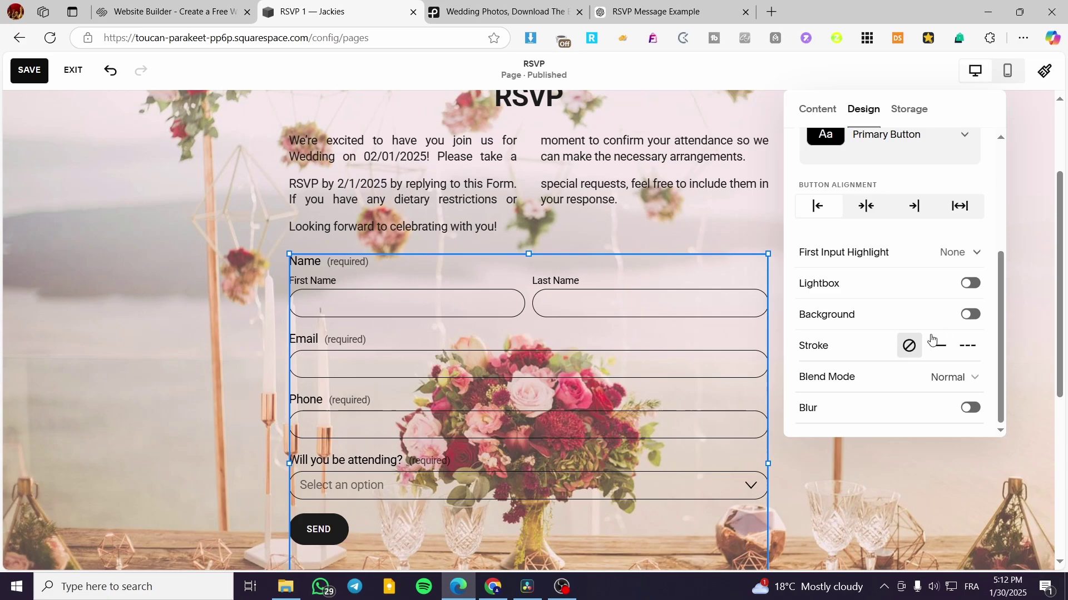
click(970, 315)
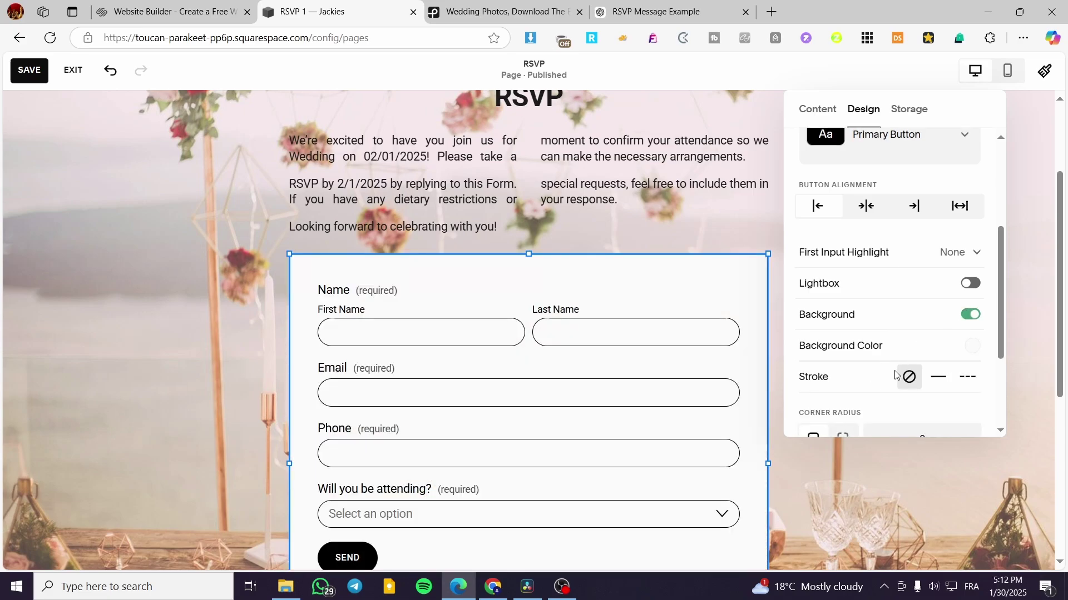
- Set the form's background to the first off-white palette color and make it partially transparent
click(972, 347)
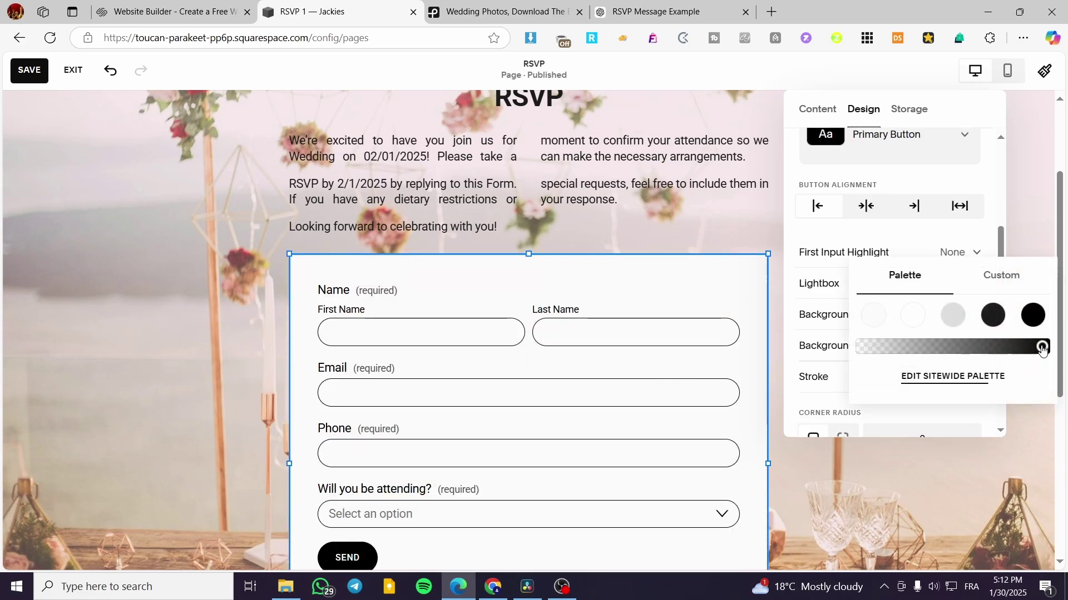
drag(1041, 349, 916, 361)
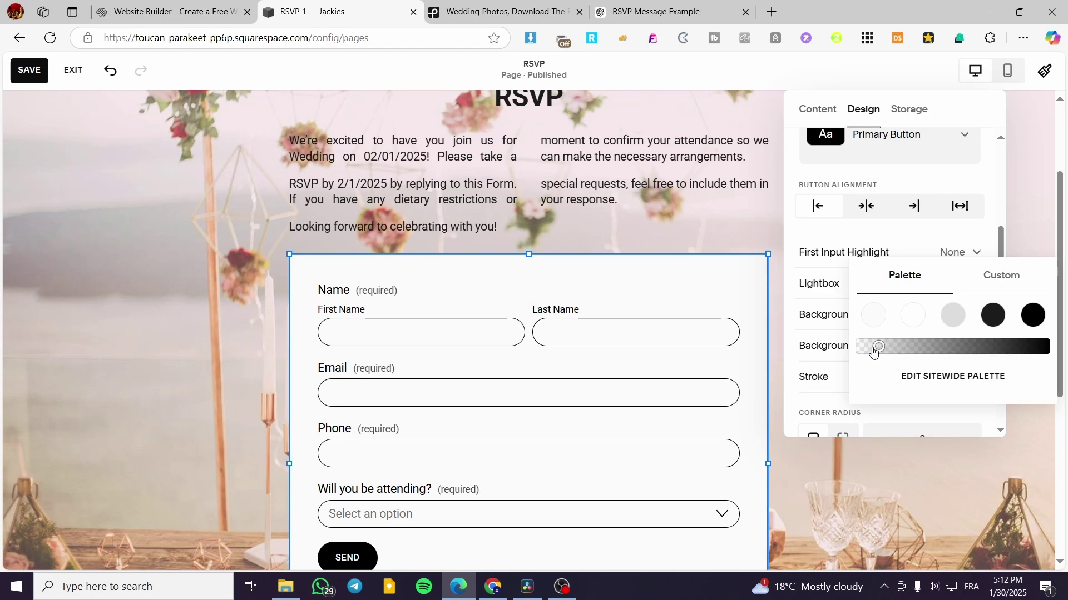
click(874, 316)
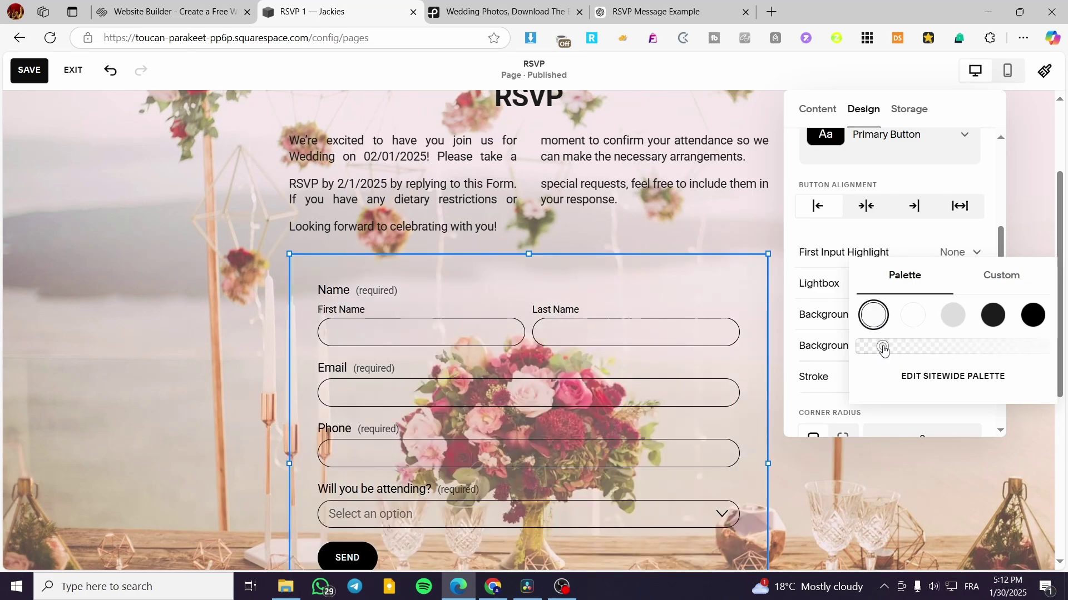
drag(883, 348, 991, 349)
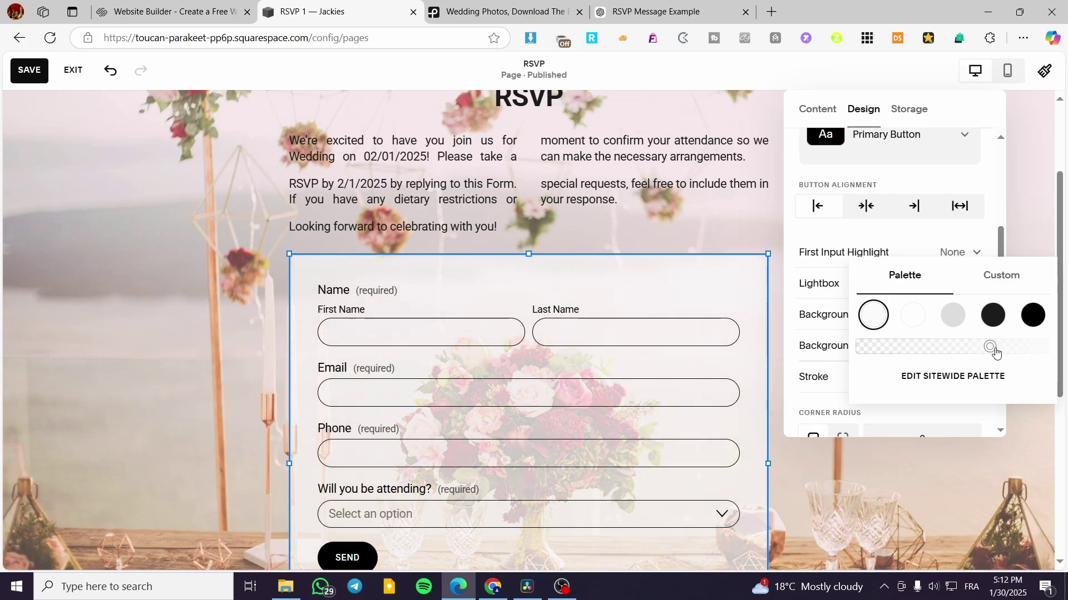
click(1013, 206)
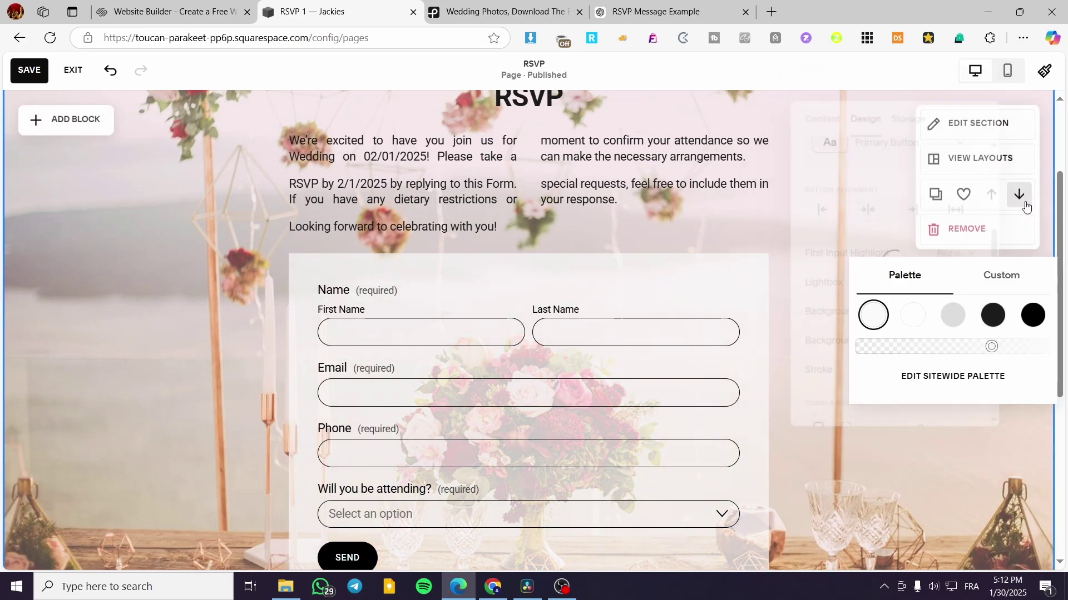
- Add a site footer using the layout with site title, social icons and email address in one row
scroll(962, 367, down, 5)
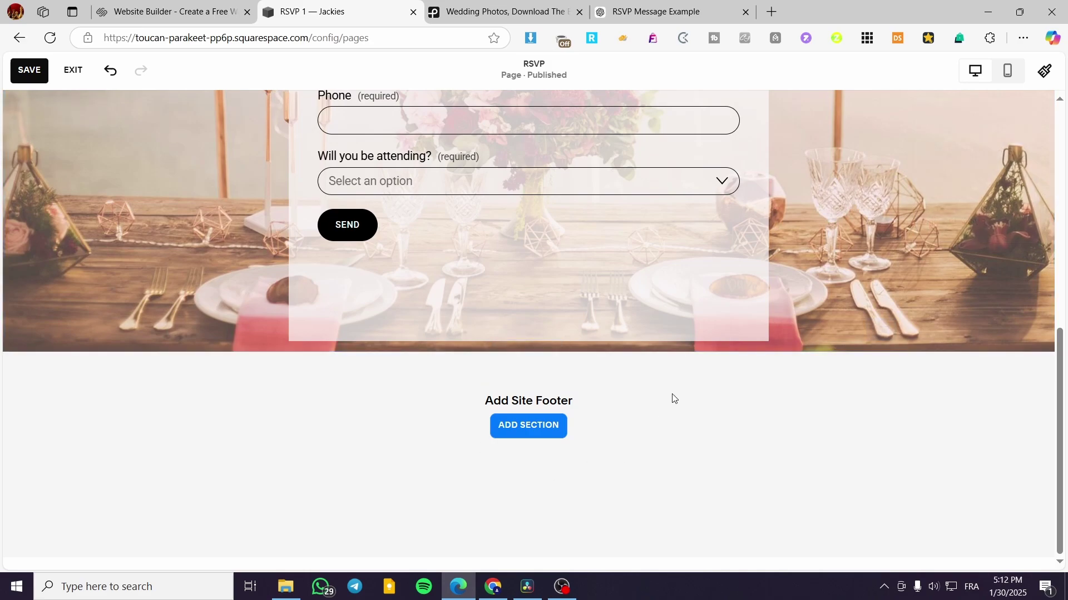
click(548, 425)
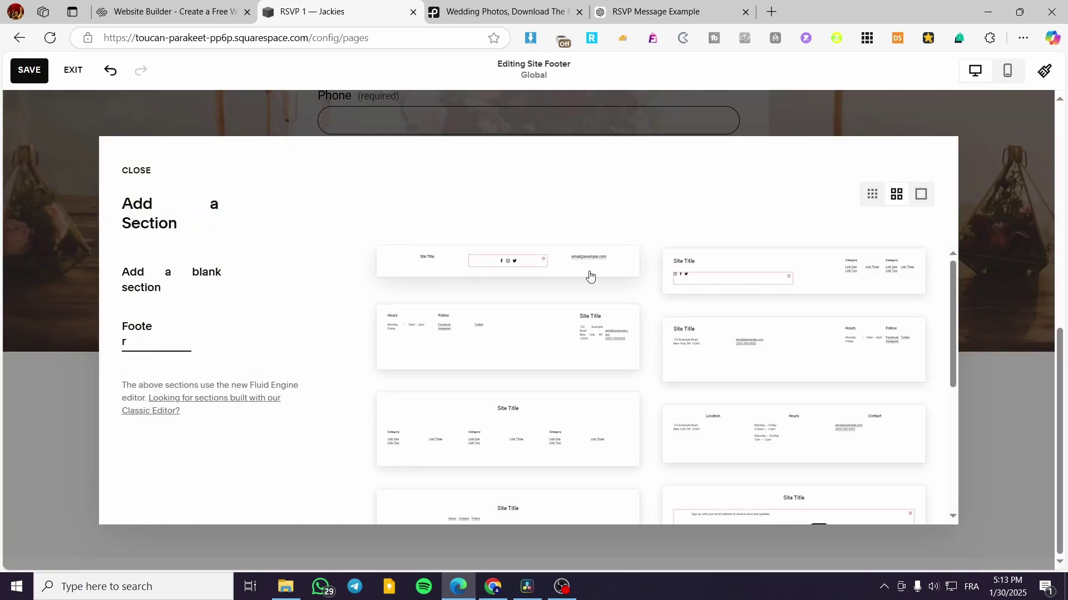
click(589, 277)
mouse_move(889, 475)
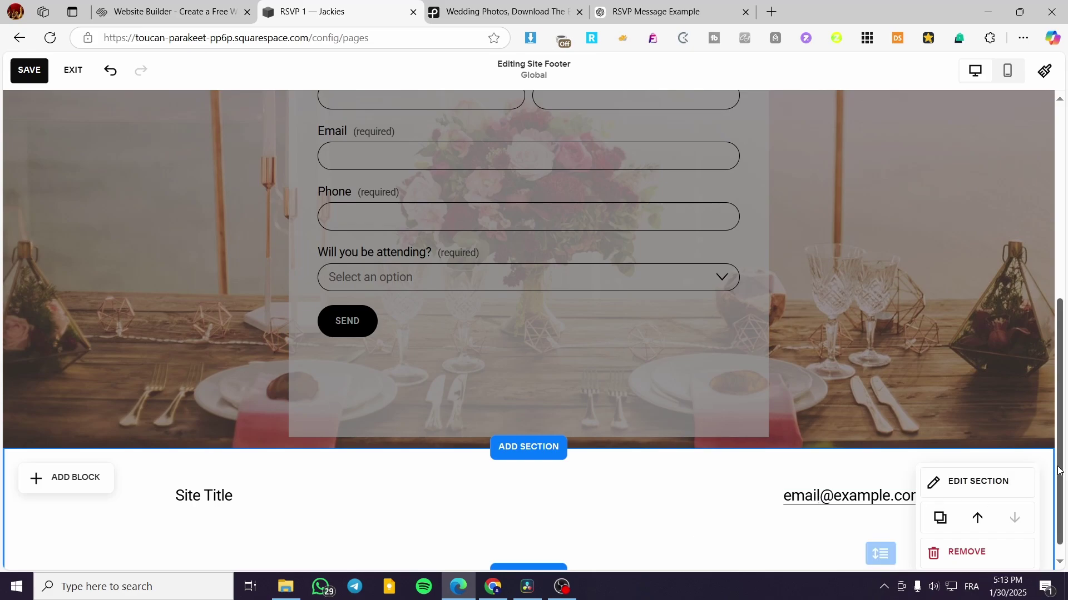
click(860, 333)
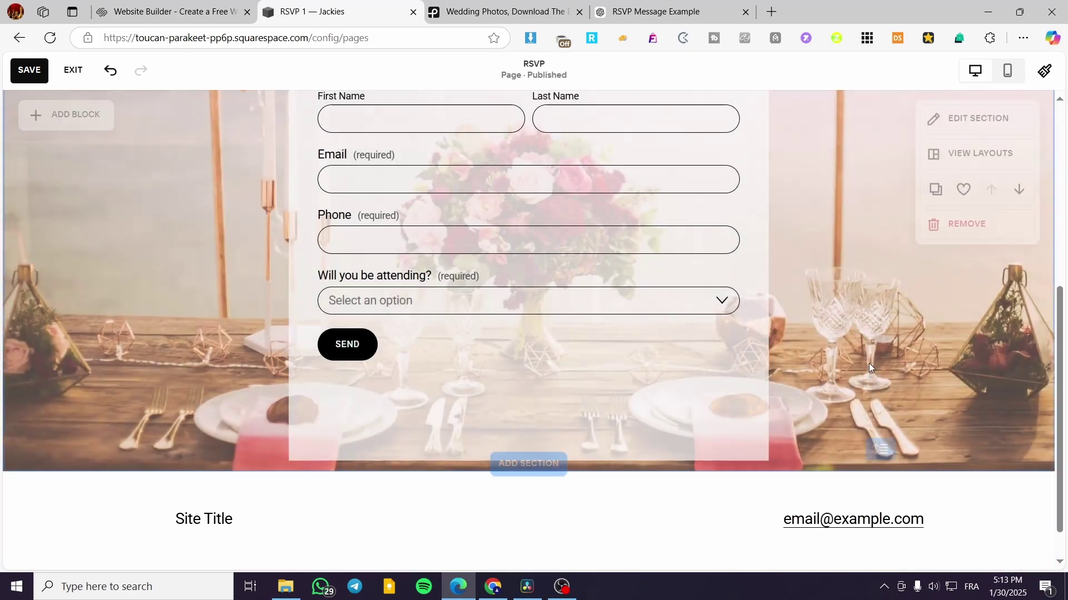
- Open the block list for the RSVP section and close the ChatGPT page with the RSVP message
scroll(871, 379, up, 5)
scroll(528, 266, up, 1)
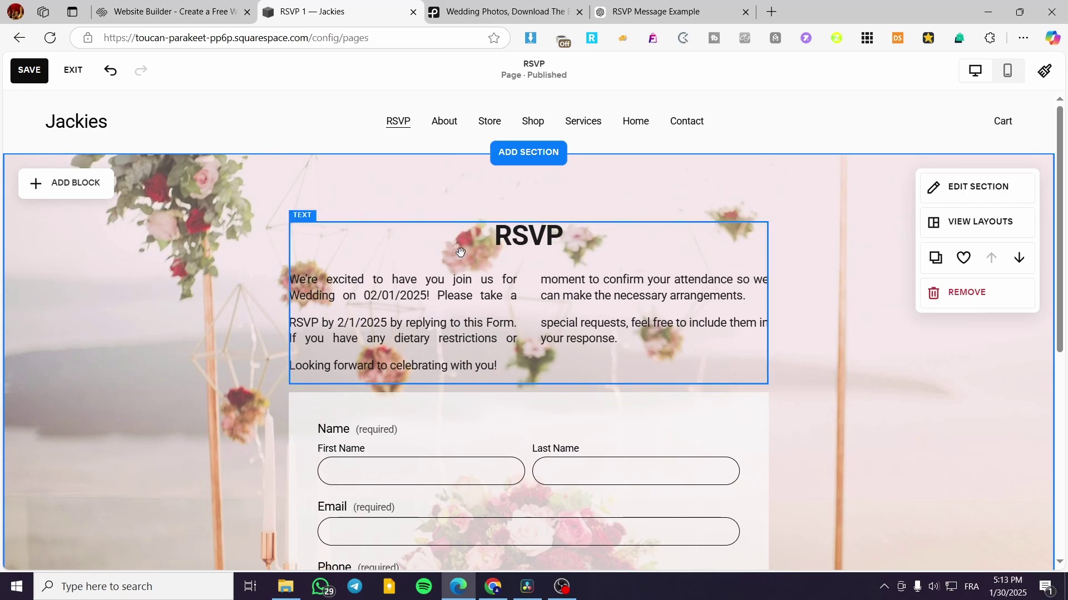
click(76, 195)
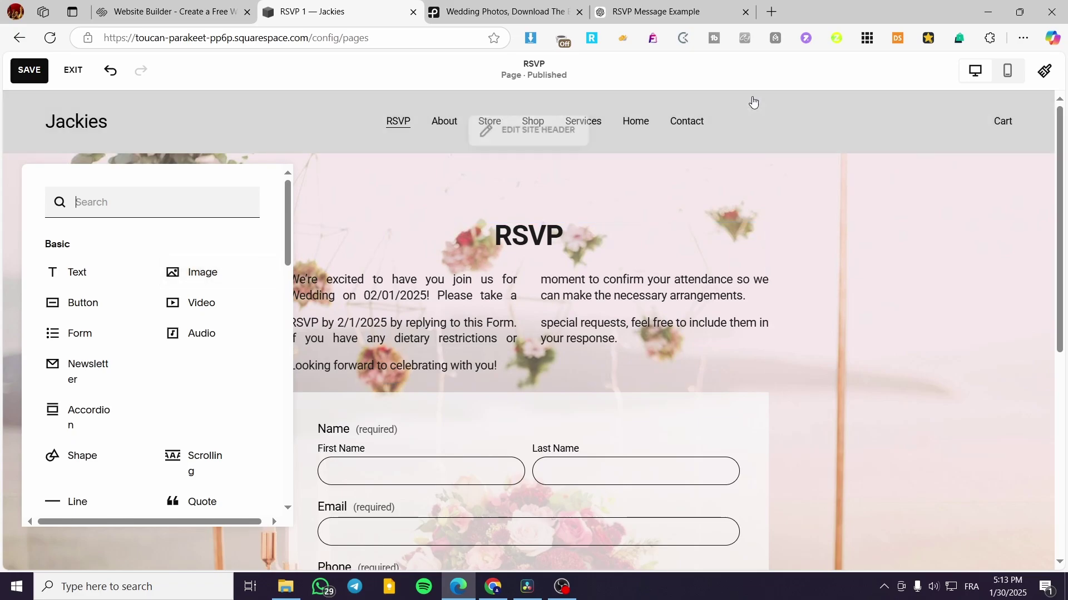
click(605, 16)
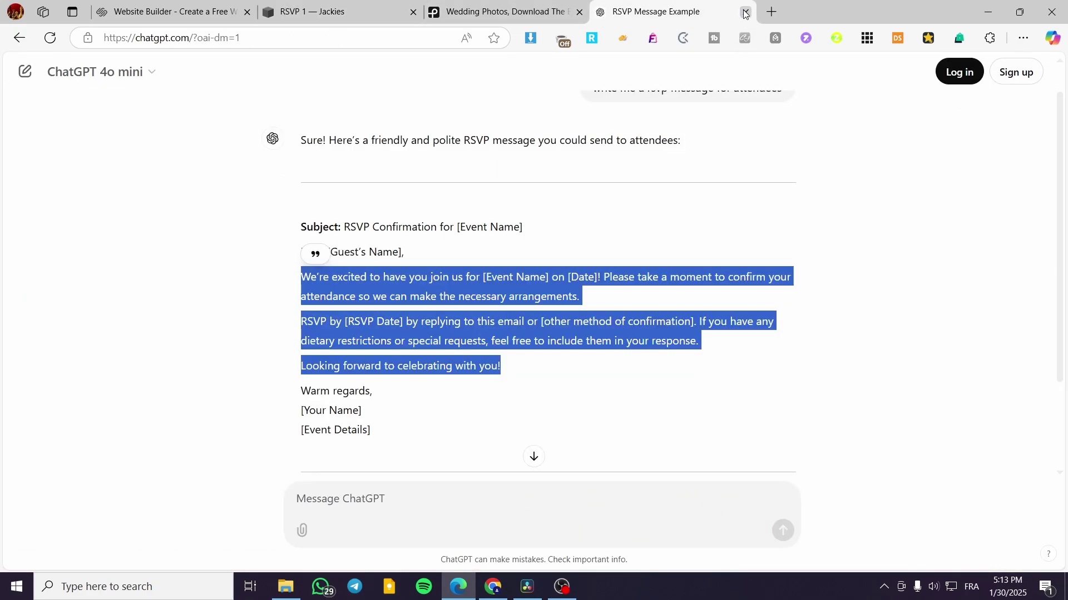
key(ctrl+w)
- Search Pexels for wedding accessories photos
click(715, 92)
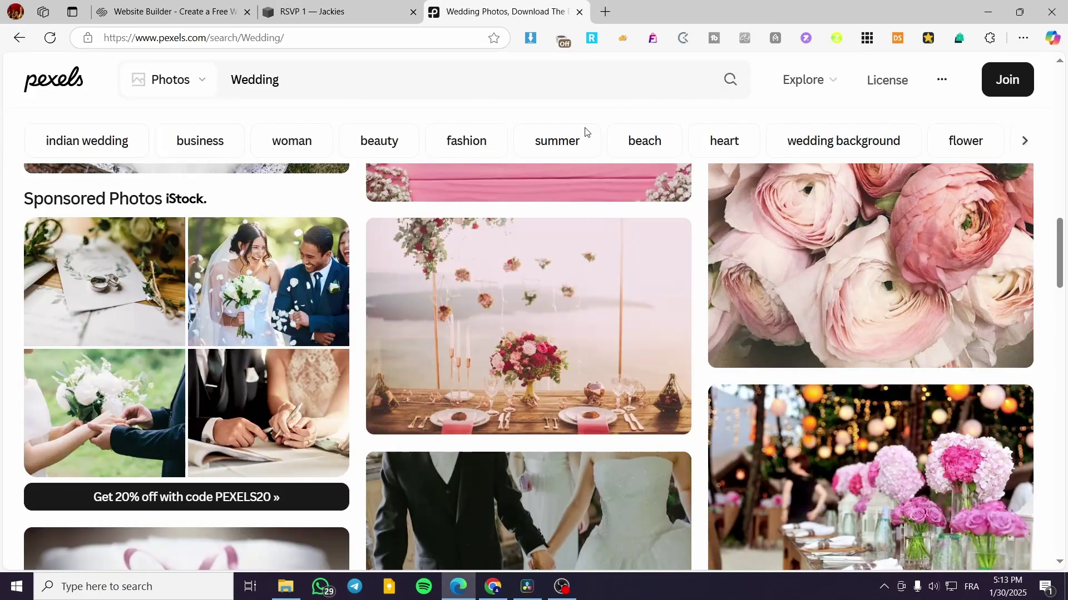
scroll(529, 334, down, 5)
click(333, 84)
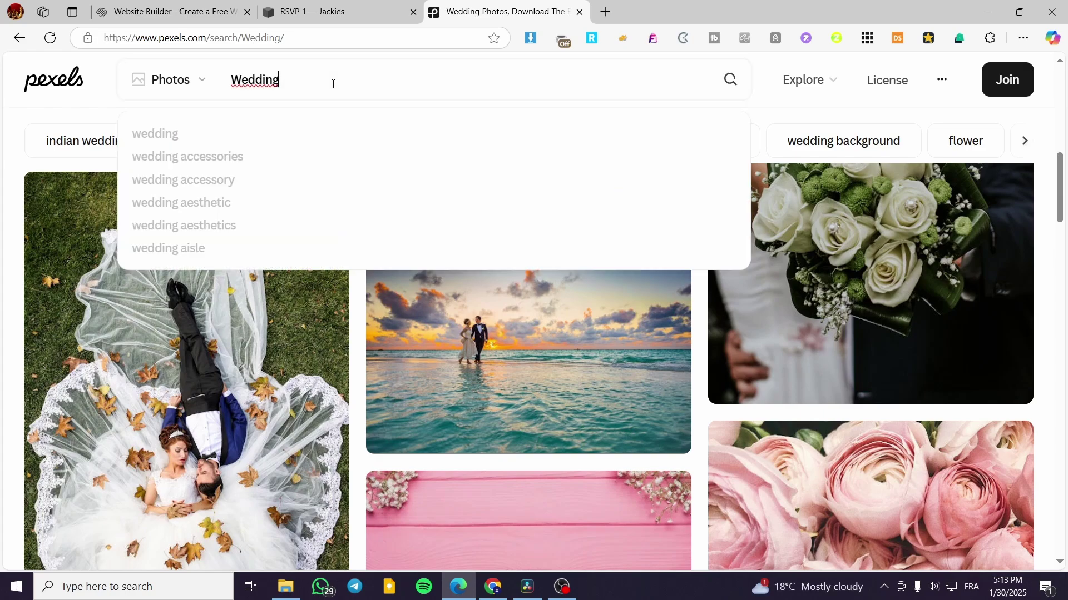
click(221, 160)
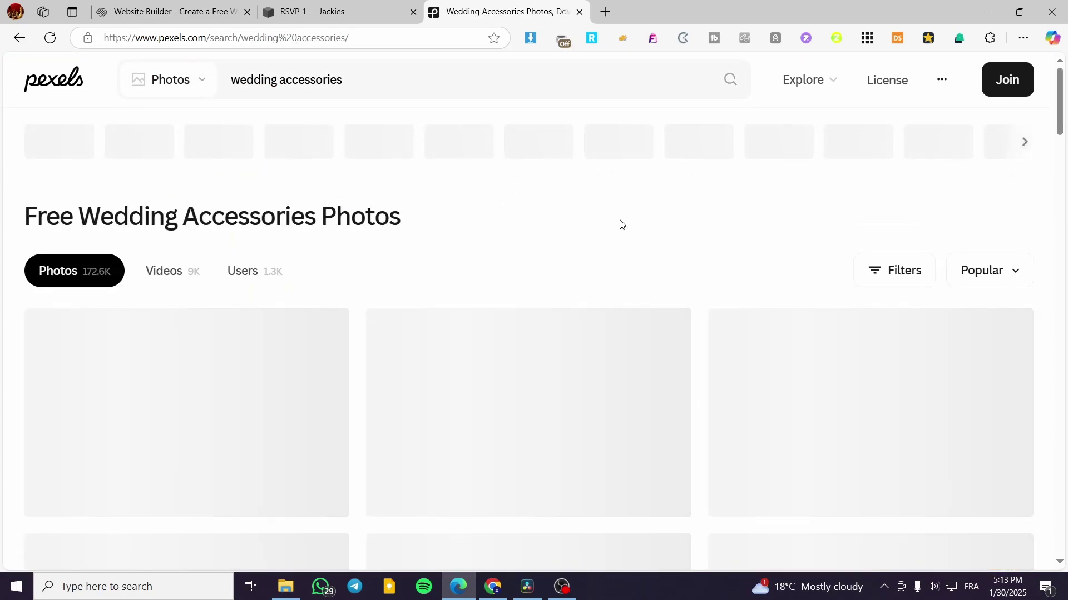
- Browse the wedding accessories photos and download the pink and white rose bouquet picture
scroll(455, 234, down, 10)
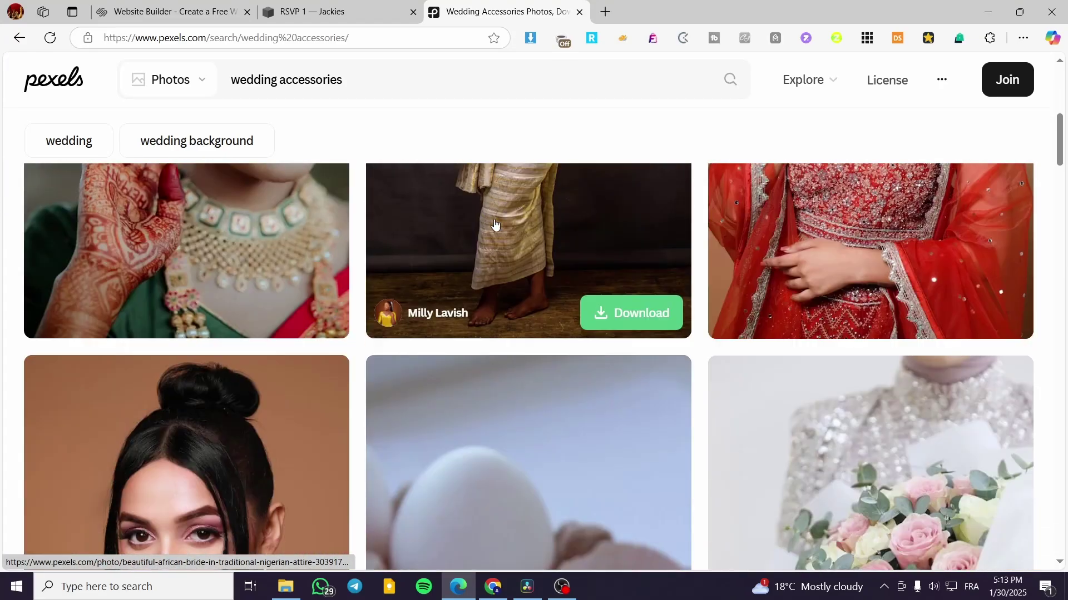
scroll(497, 224, down, 10)
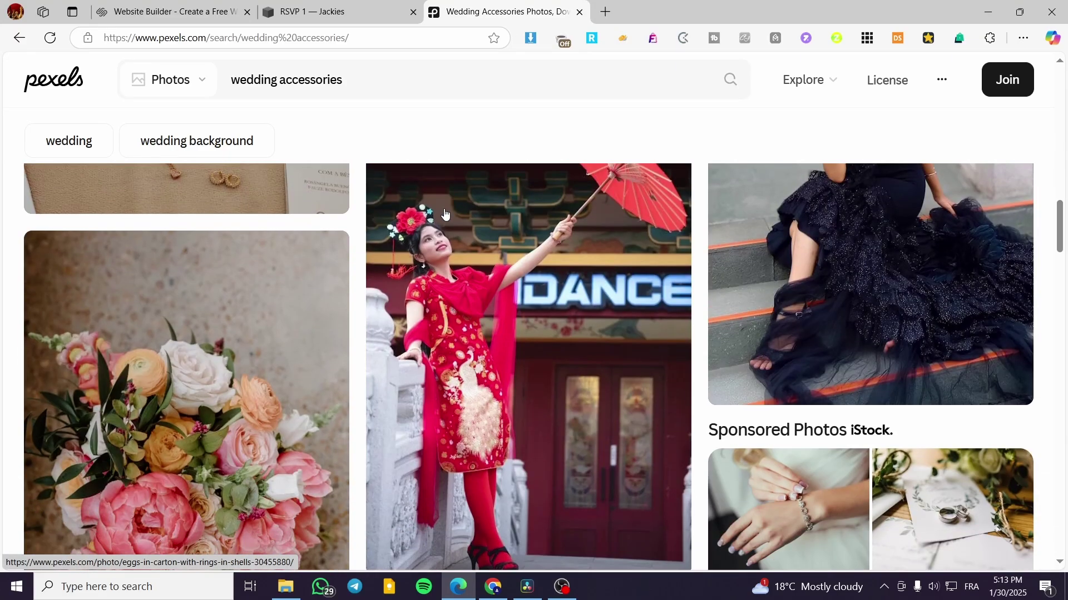
scroll(445, 214, down, 2)
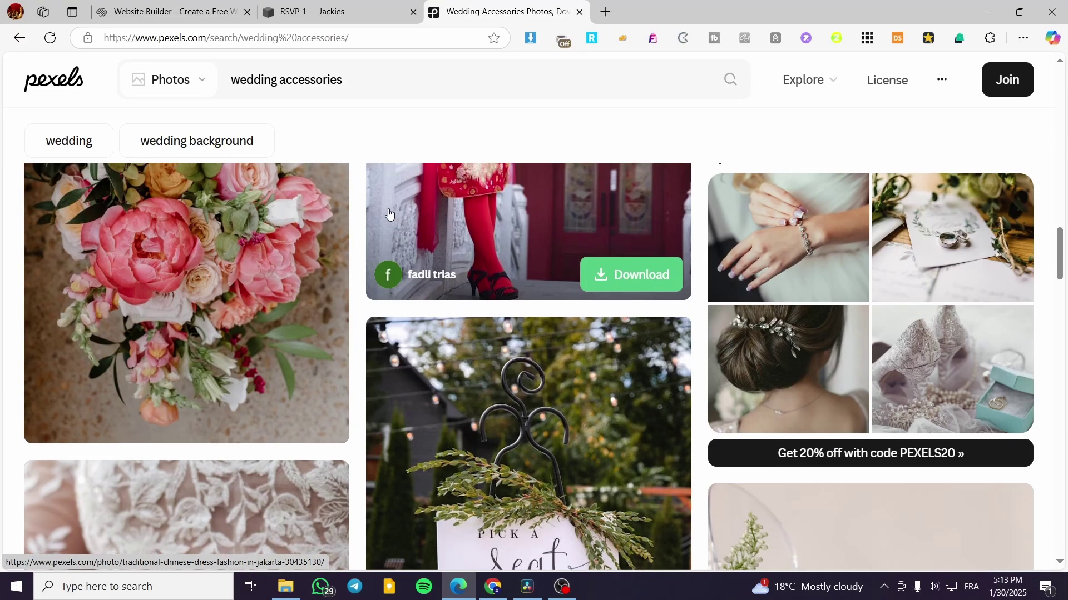
scroll(389, 222, down, 12)
scroll(309, 312, up, 16)
click(275, 357)
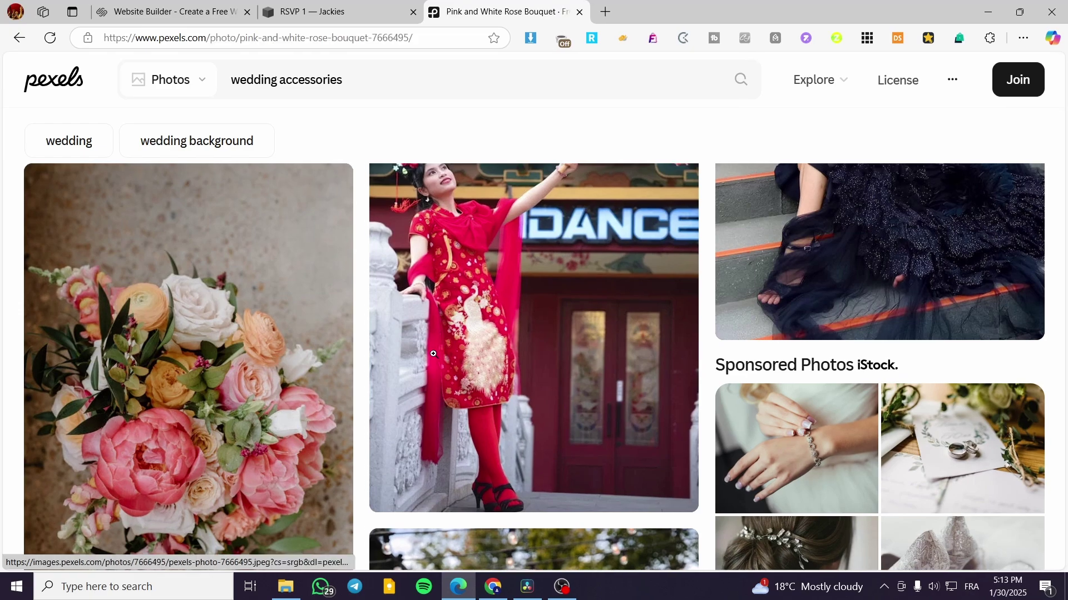
click(851, 110)
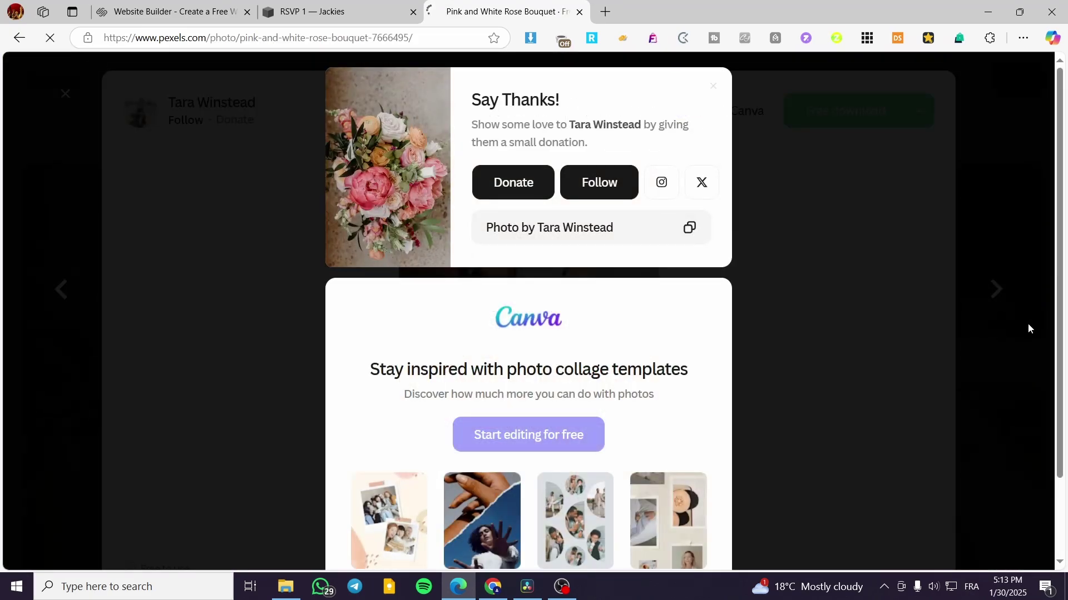
click(1028, 329)
click(1035, 290)
- Download the photo of the "Pick a seat not a side" wedding sign
scroll(565, 333, down, 3)
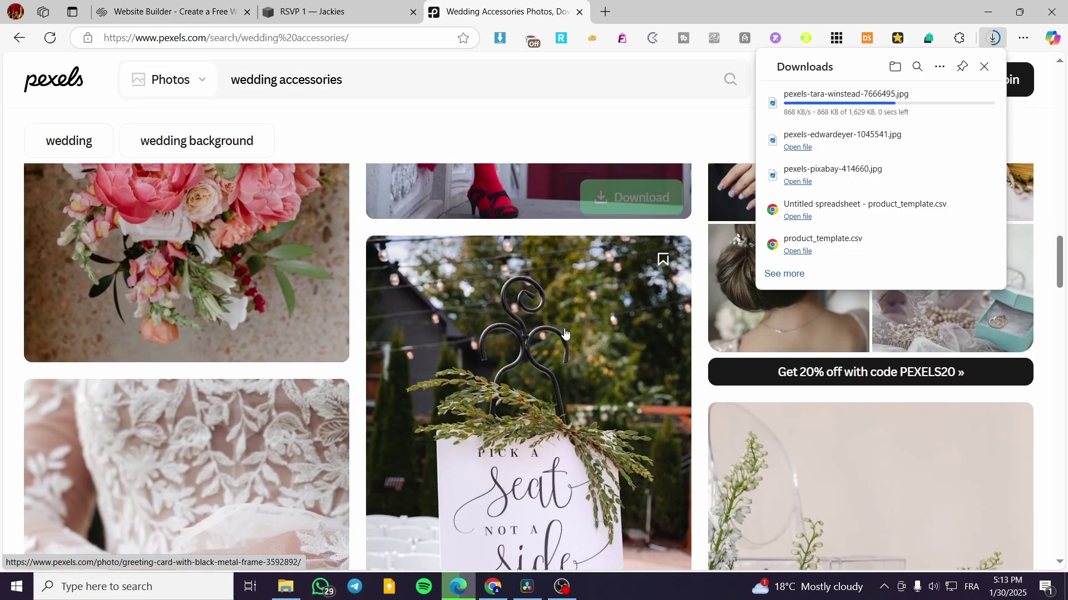
scroll(639, 327, down, 3)
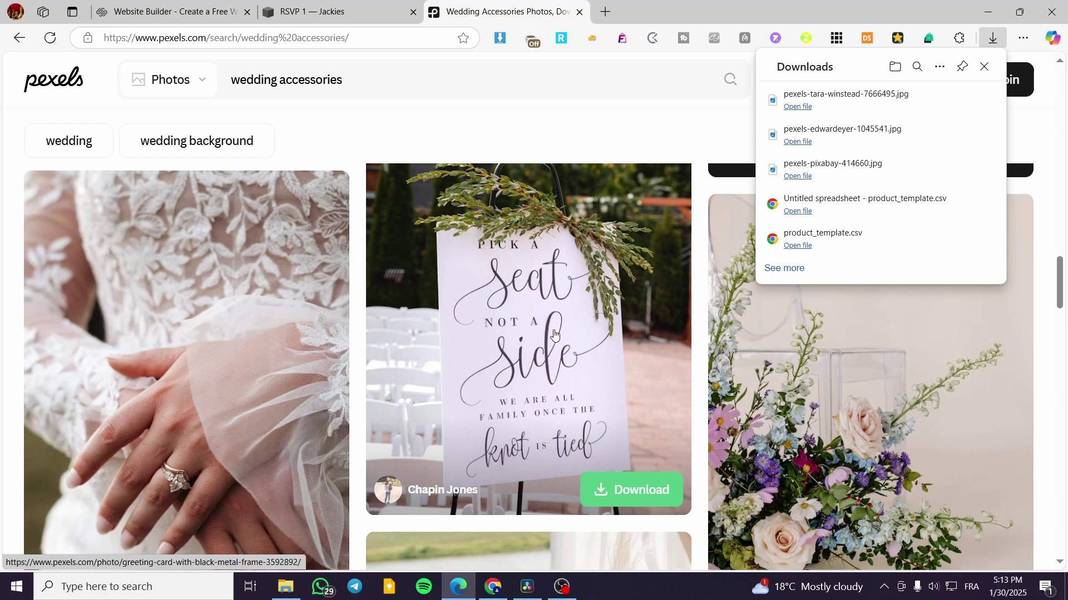
click(661, 483)
click(852, 273)
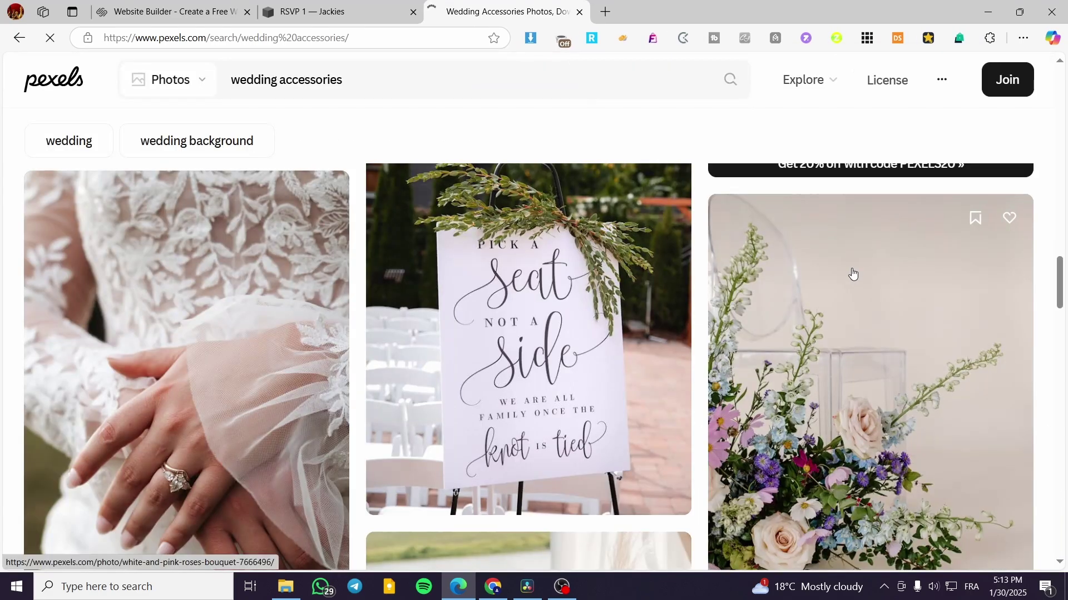
- Download the white and pink roses bouquet photo with blue and purple flowers on a beige background
scroll(871, 352, down, 3)
click(893, 351)
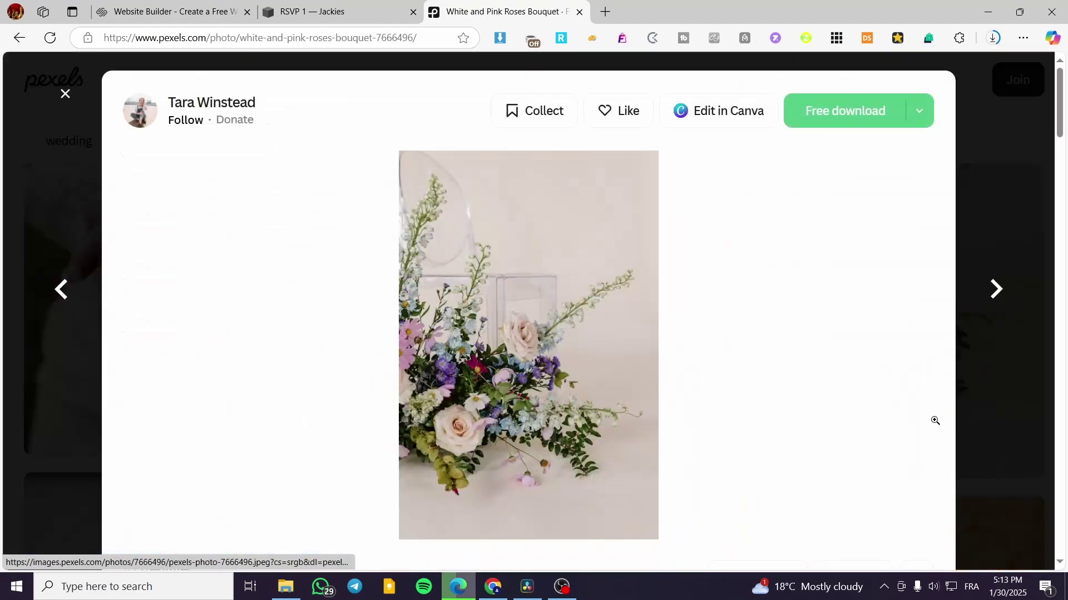
click(878, 111)
click(1029, 375)
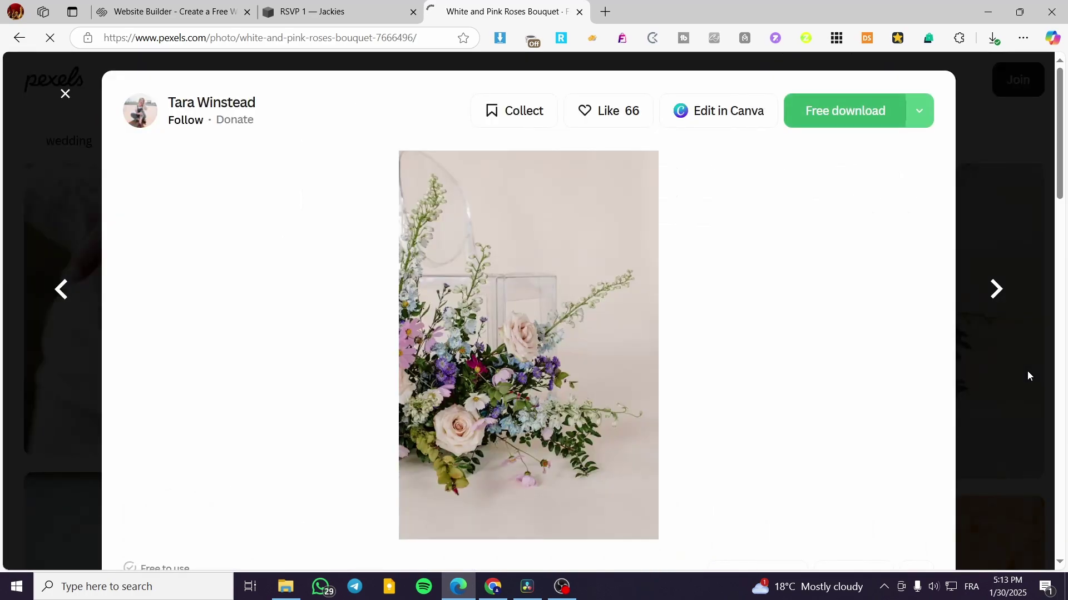
click(1028, 375)
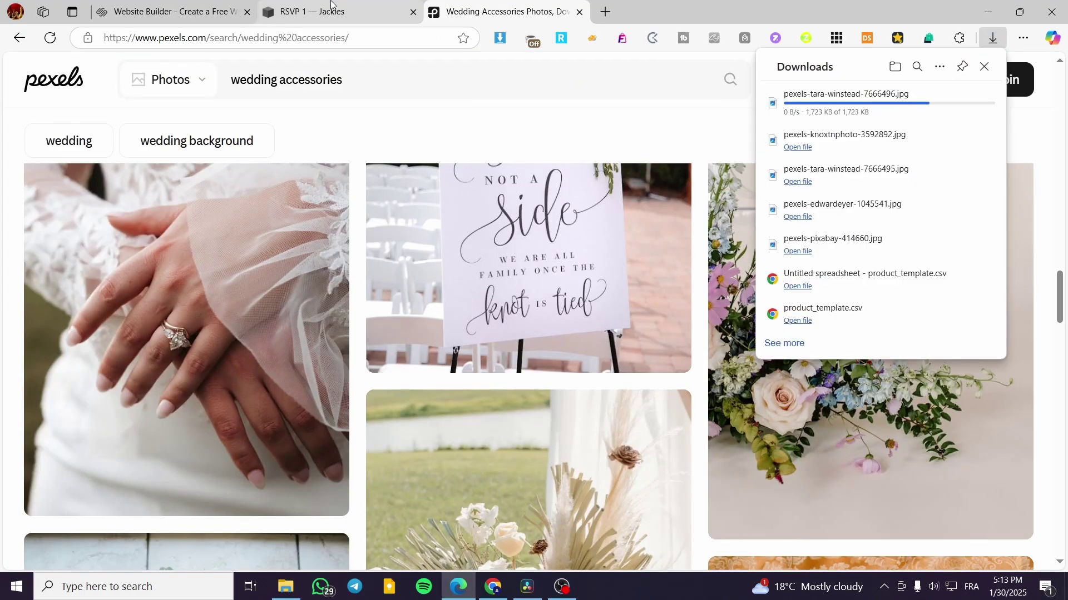
- Return to the RSVP page editor and add an image block to the left of the invitation text
click(331, 7)
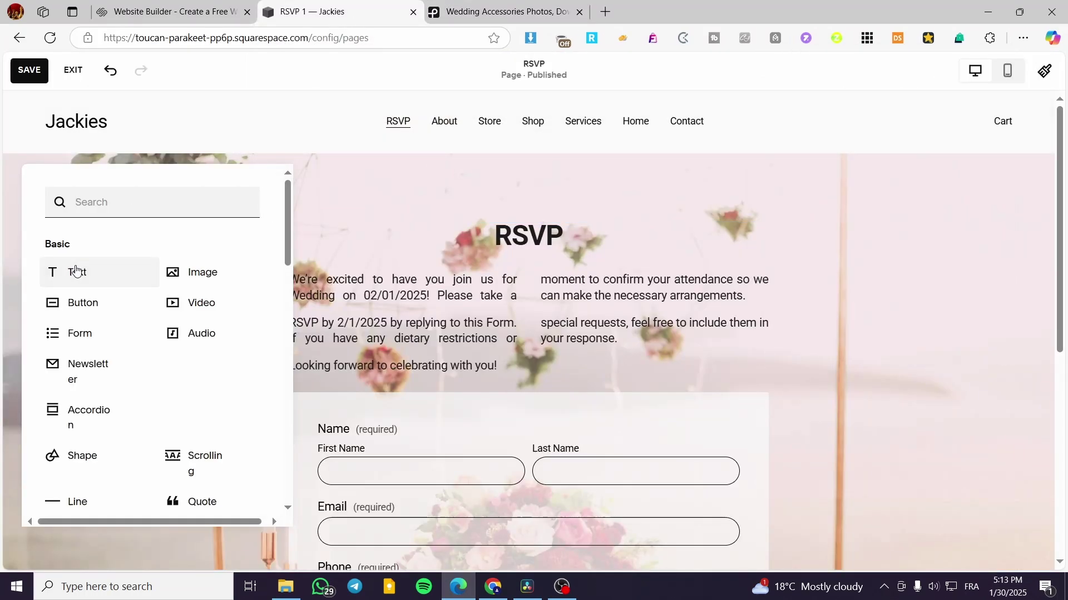
click(203, 283)
drag(229, 276, 215, 372)
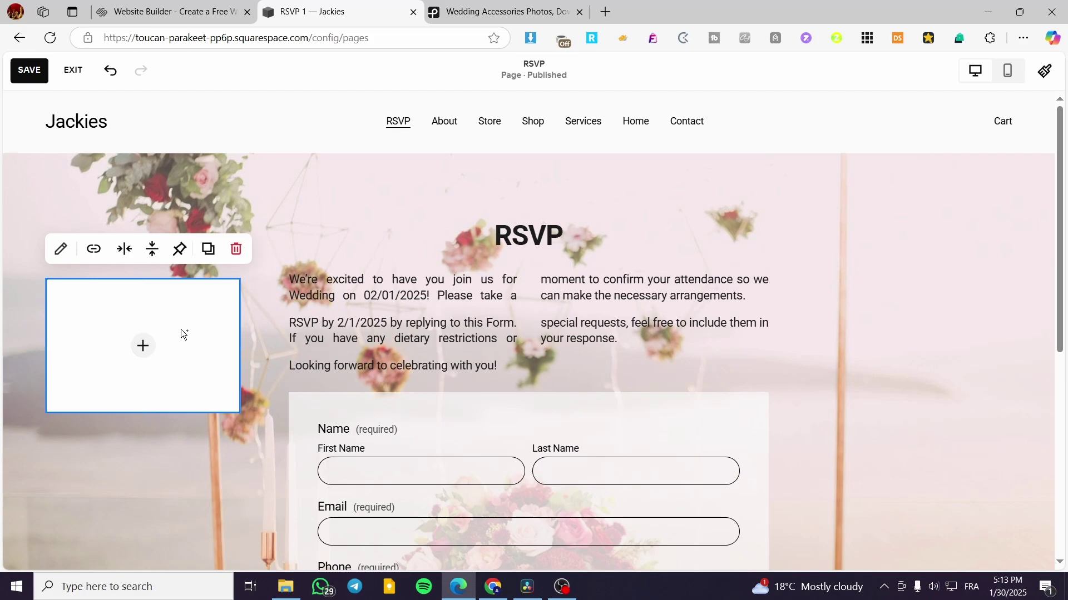
- Copy the image block to the right of the invitation text and beside the lower part of the form
drag(181, 329, 949, 350)
scroll(946, 279, down, 4)
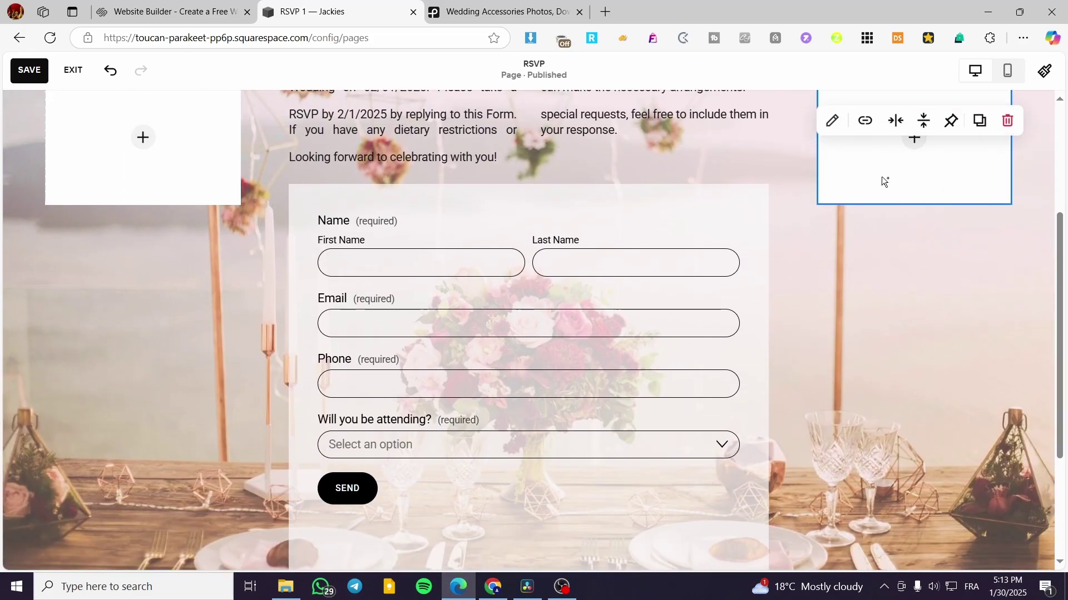
drag(882, 176, 108, 484)
scroll(294, 334, up, 4)
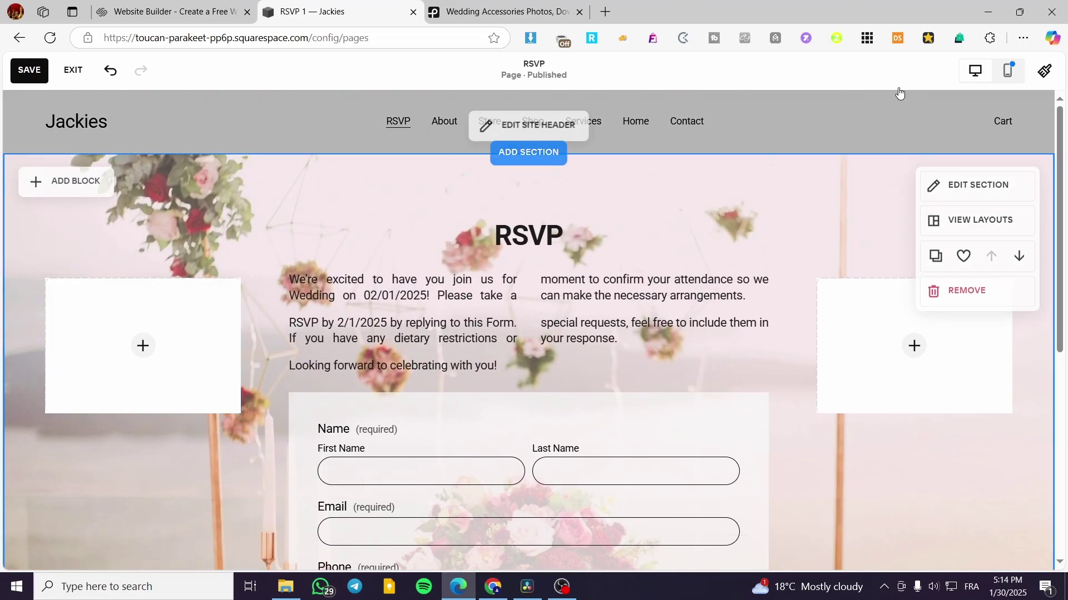
- Try to drop the downloaded pink rose bouquet photo directly onto the image block left of the invitation text
click(1023, 38)
click(952, 248)
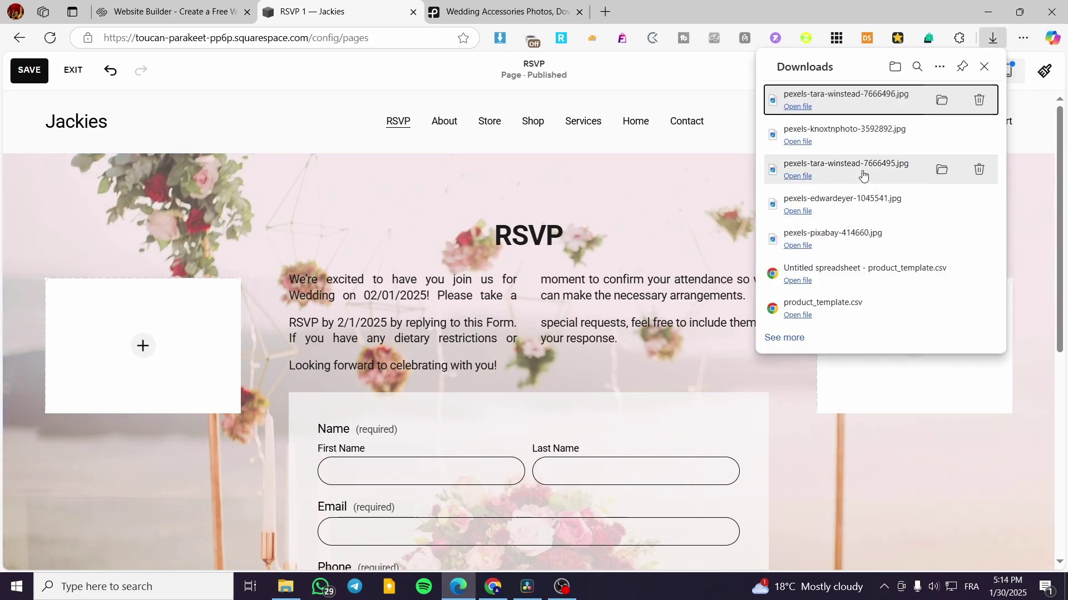
drag(865, 174, 169, 324)
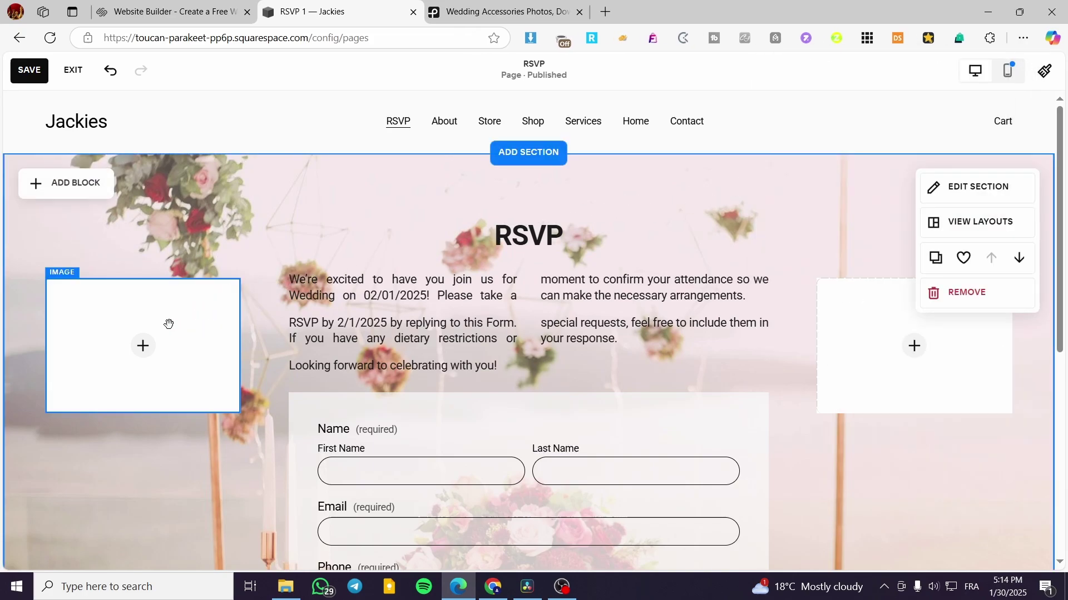
- Insert the downloaded pink rose bouquet photo into the image block left of the invitation text and make the block slightly taller
double_click(145, 346)
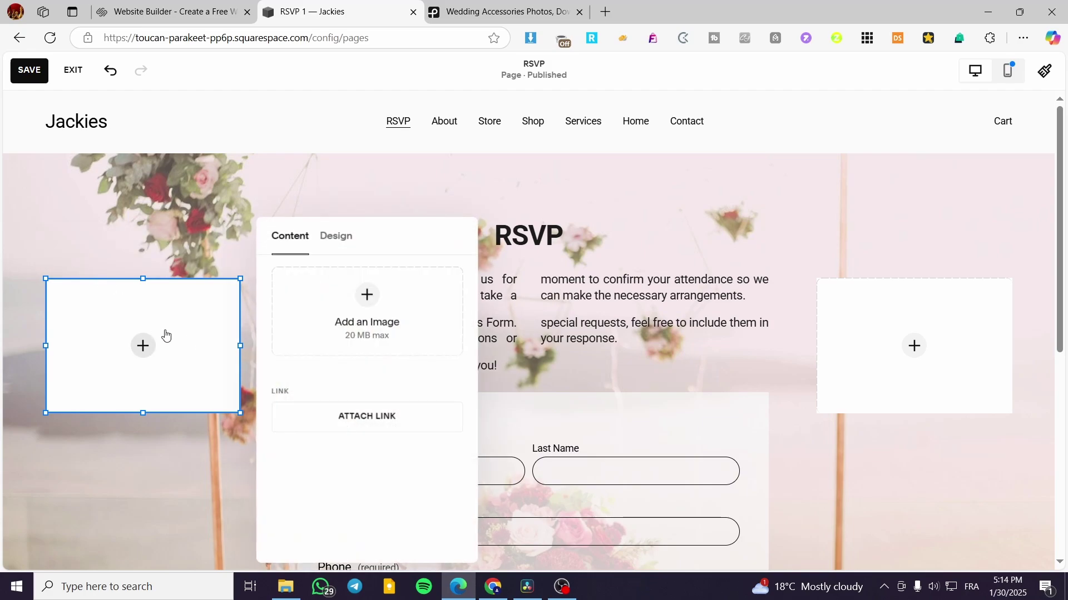
click(1023, 38)
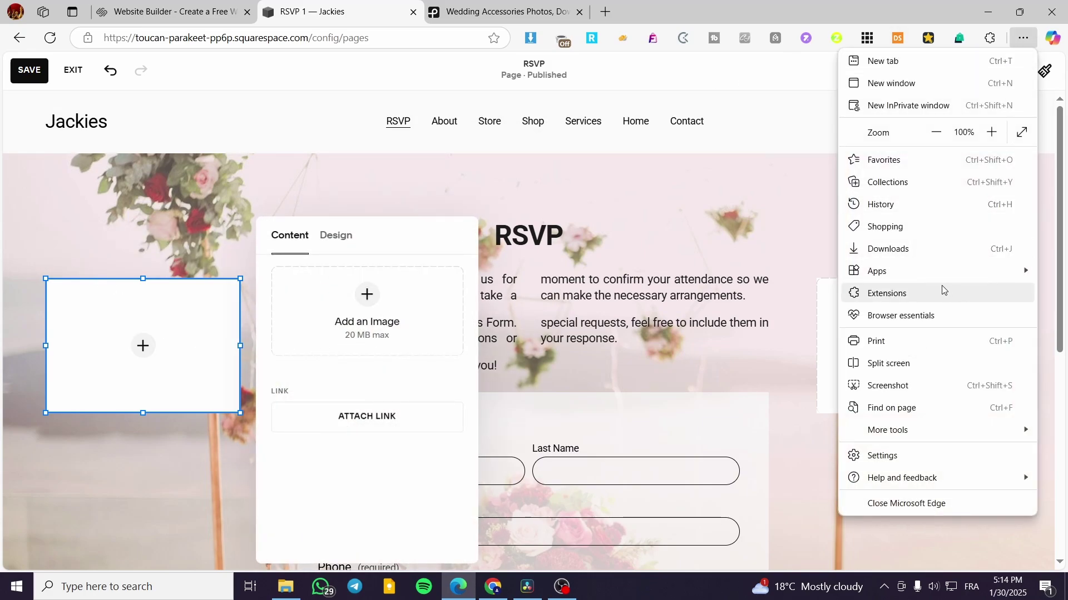
click(946, 250)
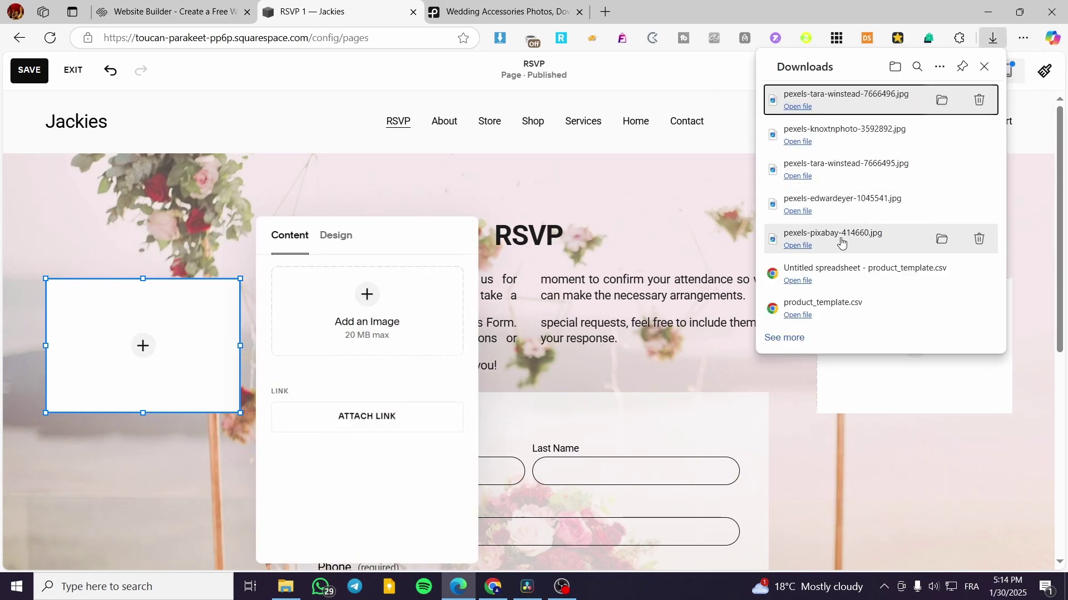
drag(855, 171, 367, 298)
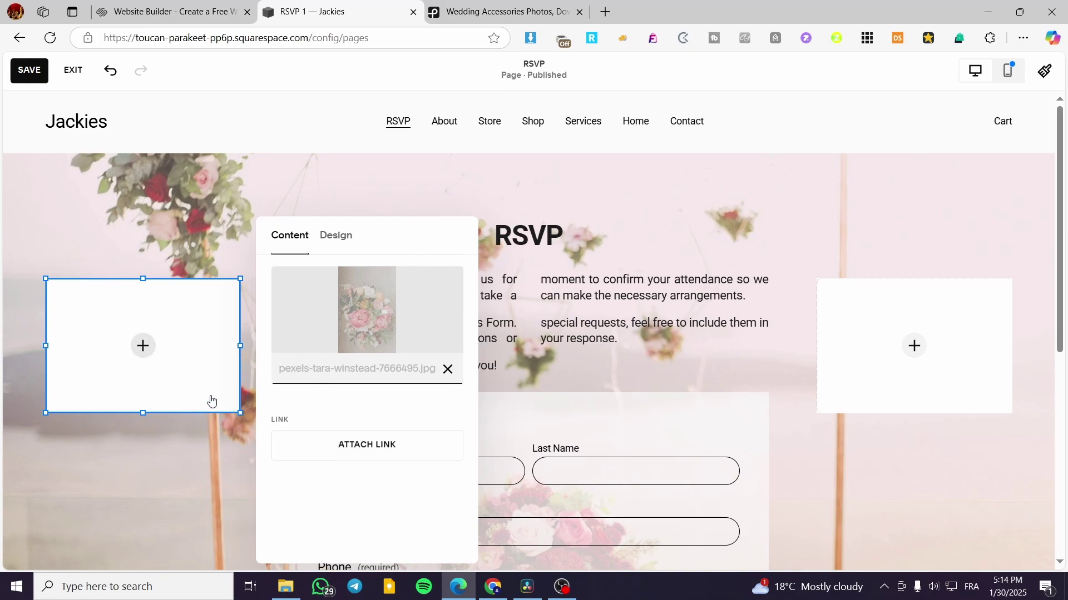
drag(143, 413, 145, 465)
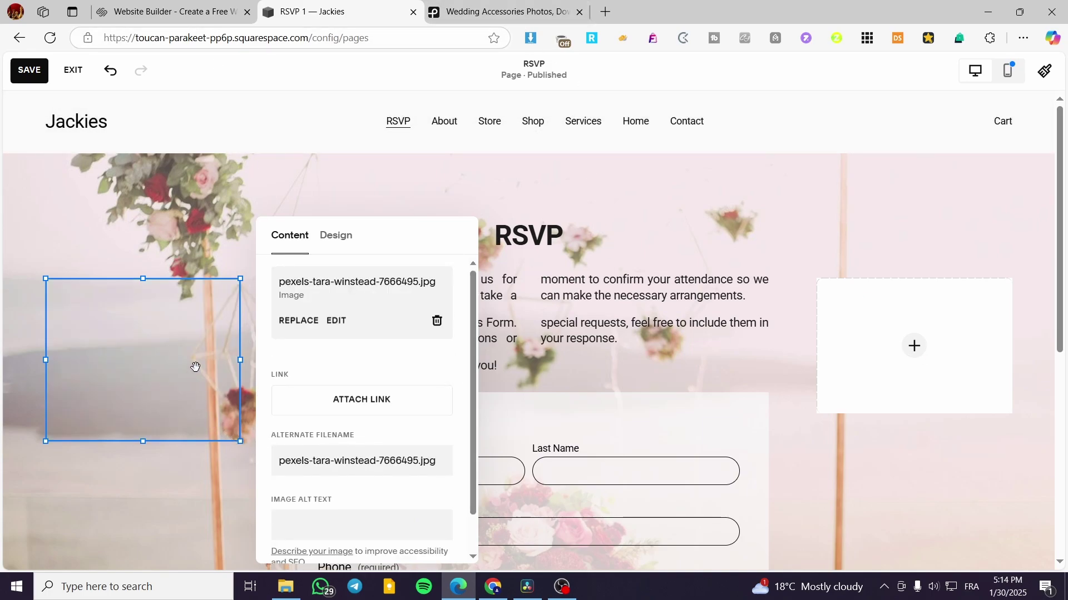
click(244, 374)
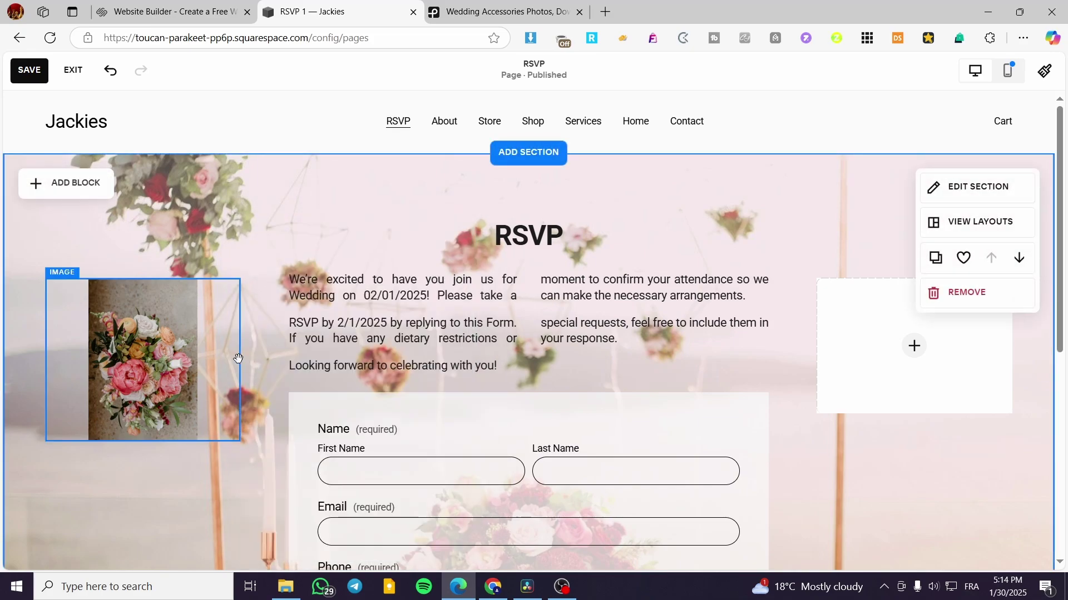
- Open the content settings of the image block right of the invitation text and the browser's list of downloaded files
click(912, 356)
click(913, 356)
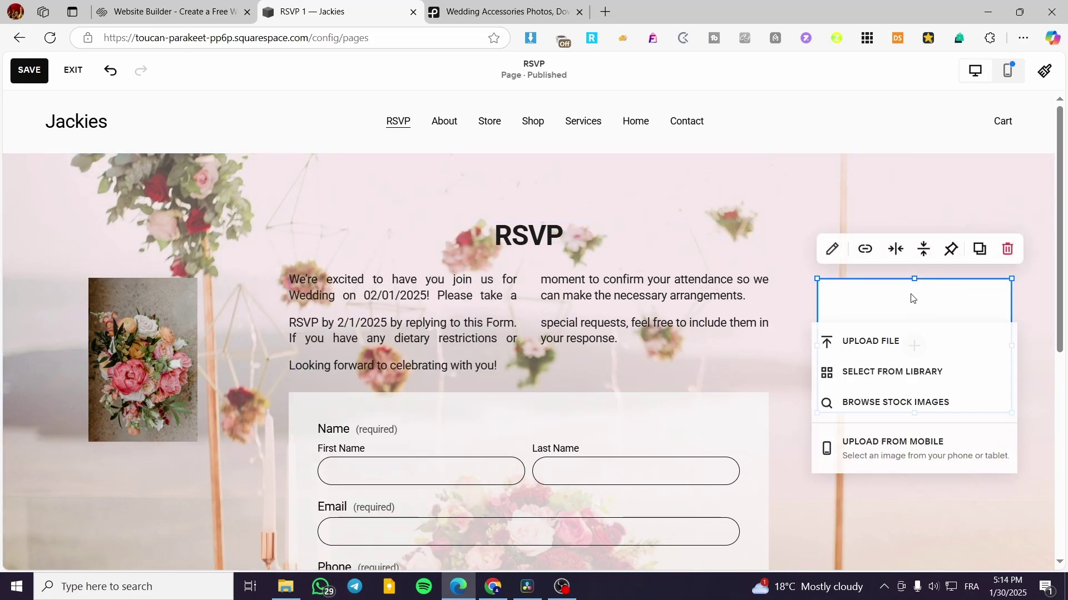
click(832, 248)
click(1023, 38)
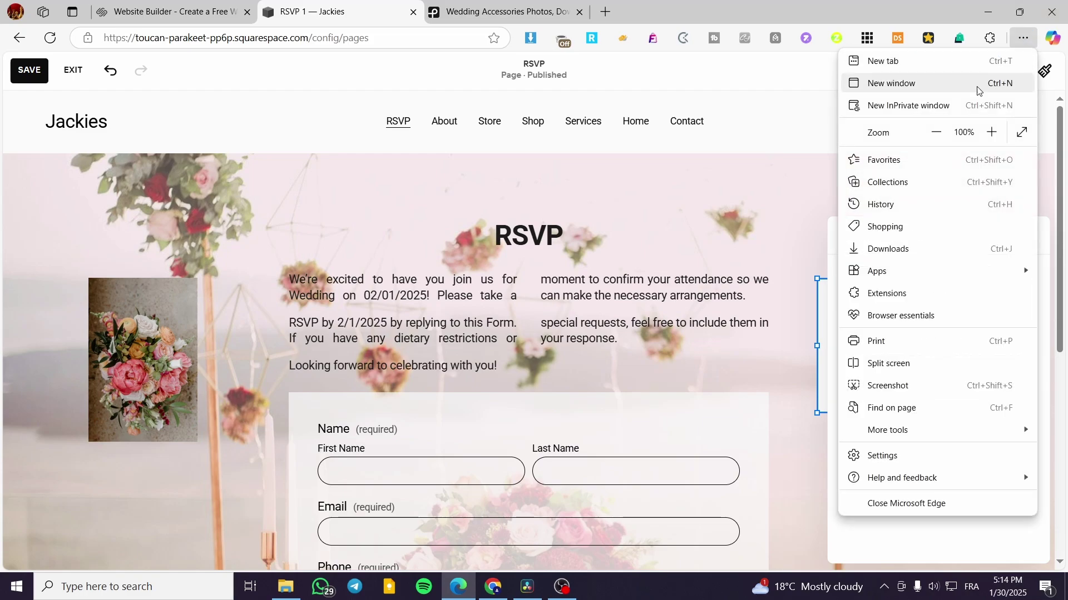
click(900, 249)
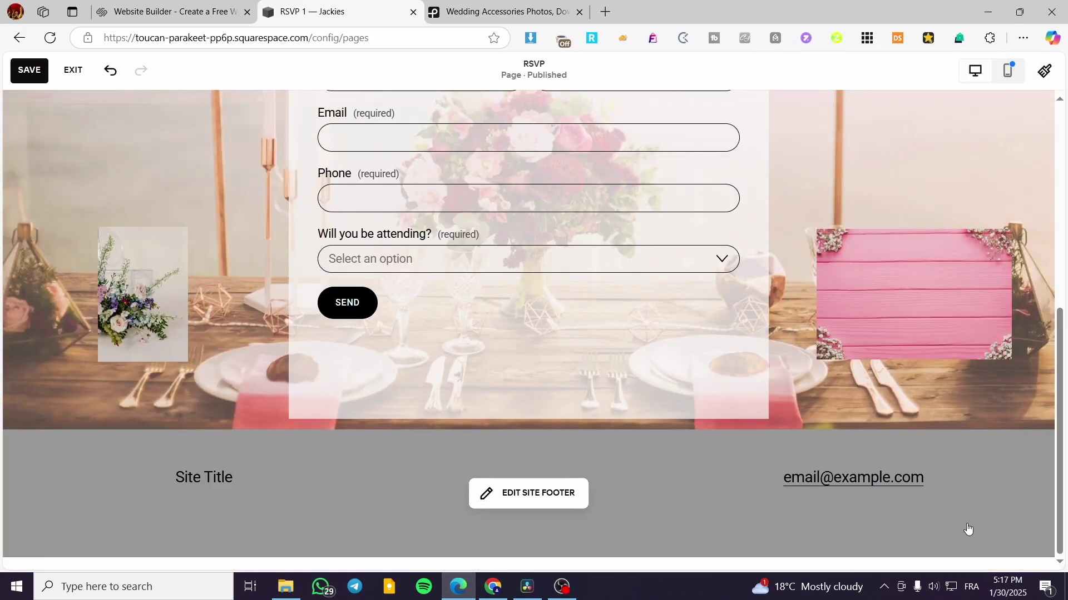
- Stretch the pink rose bouquet image block downward until the photo nearly fills the block's width beside the form
scroll(562, 375, up, 5)
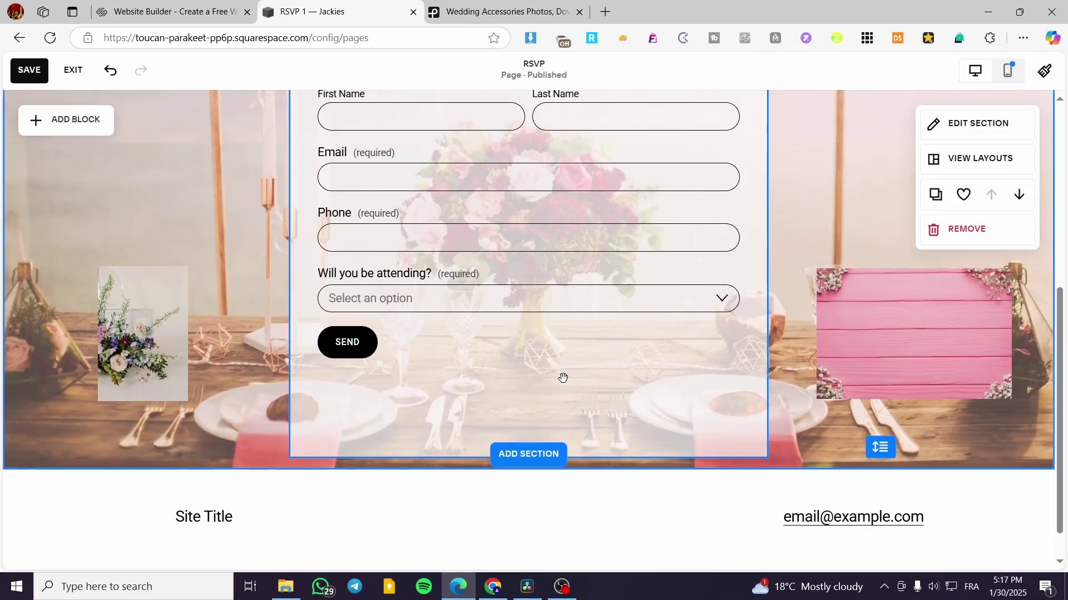
click(147, 277)
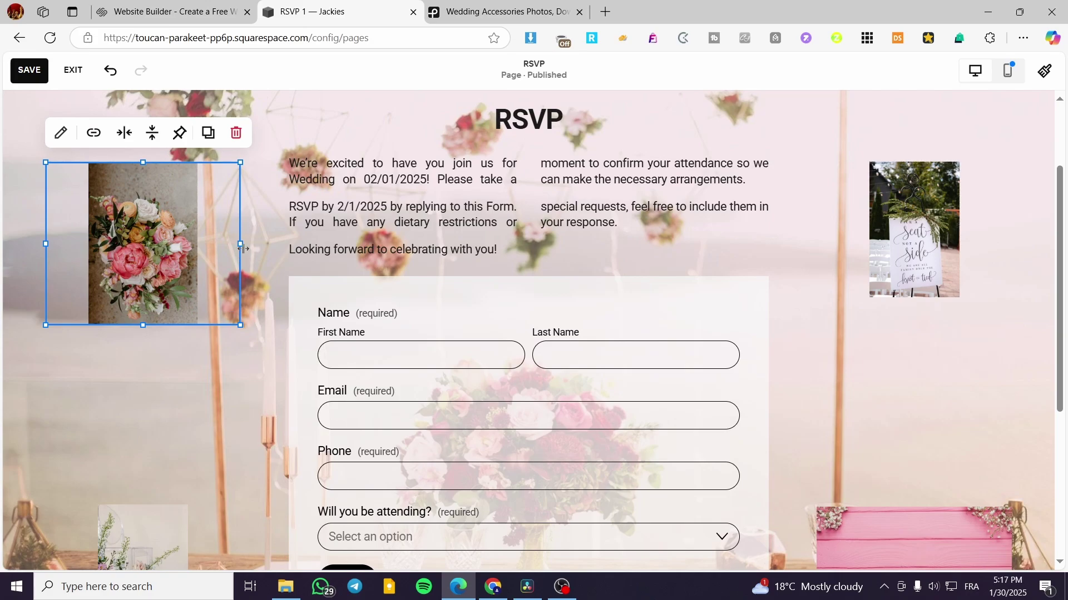
drag(244, 248, 241, 248)
drag(151, 331, 143, 302)
drag(149, 272, 175, 453)
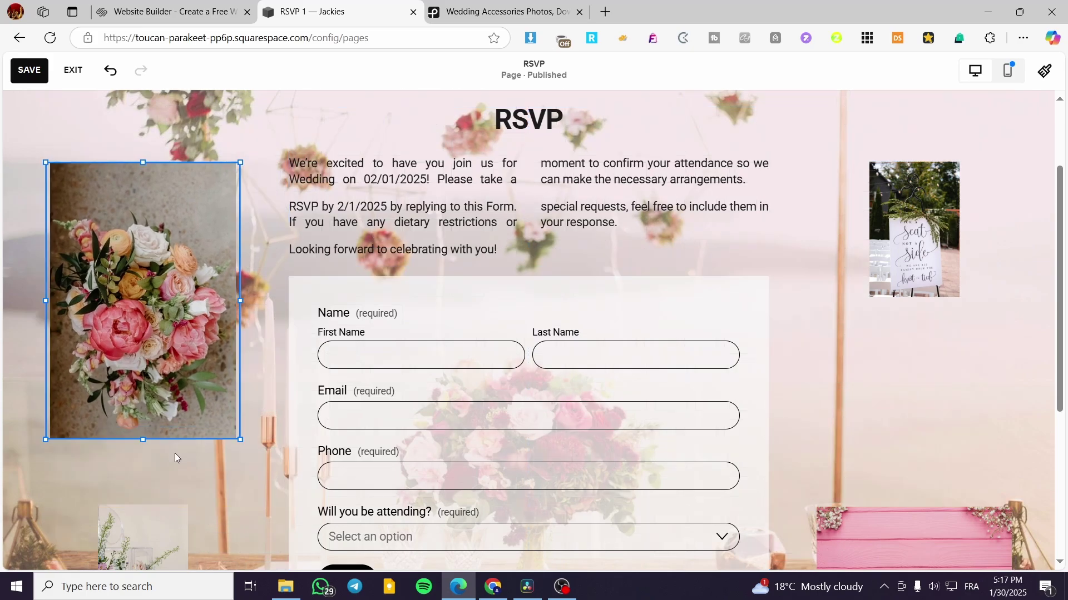
- Stretch the seating sign image block downward until the photo fills its width, and raise it to match the pink rose bouquet opposite
click(923, 251)
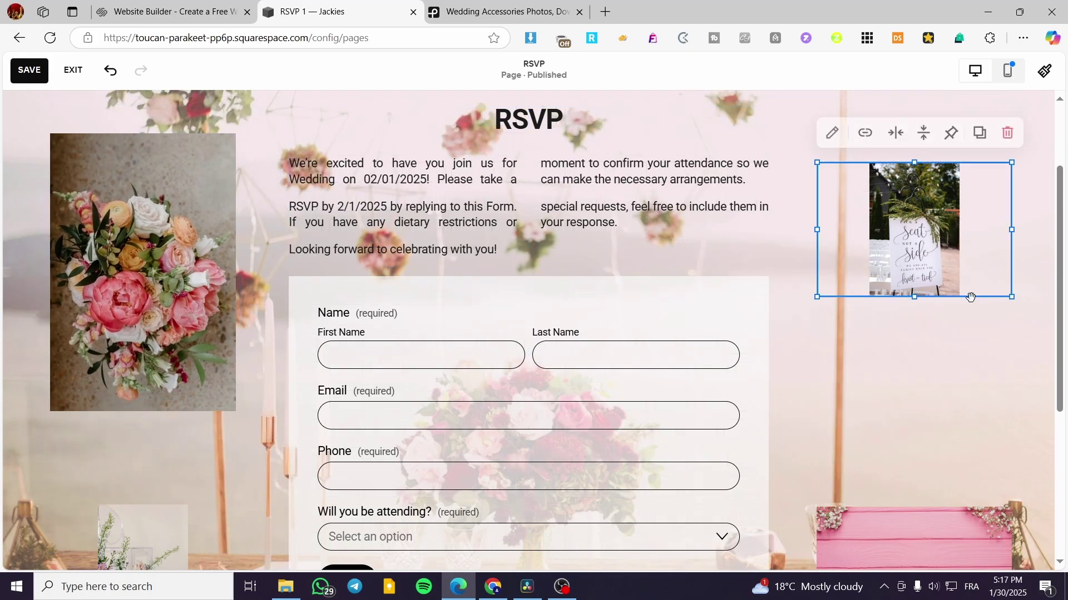
drag(1010, 293, 1011, 468)
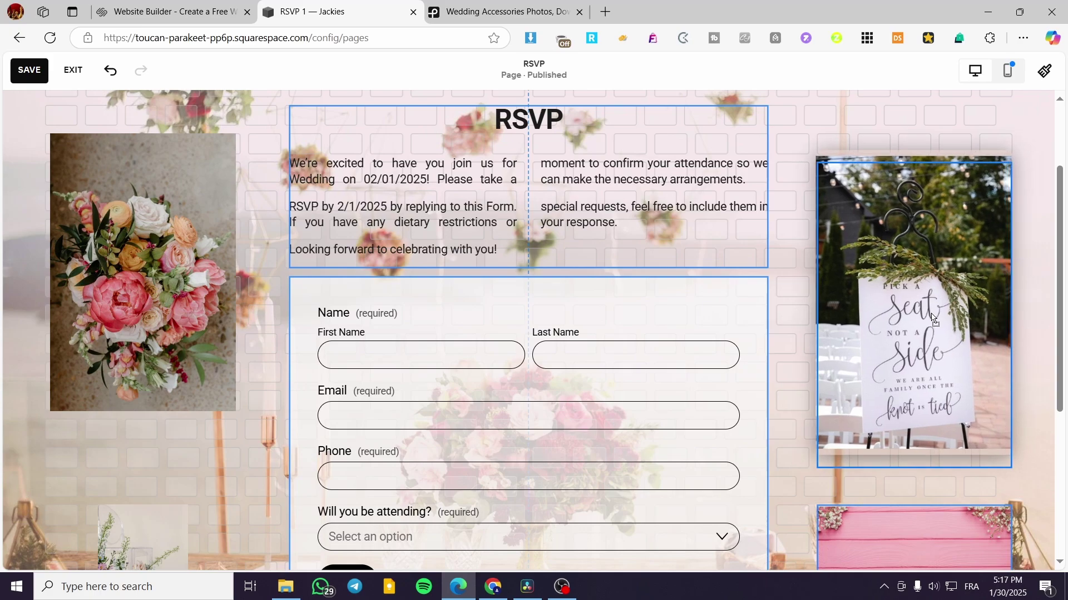
mouse_move(942, 315)
mouse_down()
mouse_move(934, 308)
mouse_move(937, 317)
mouse_up()
- Enlarge the pink wooden board image and position it against the lower right side of the form
scroll(941, 335, down, 5)
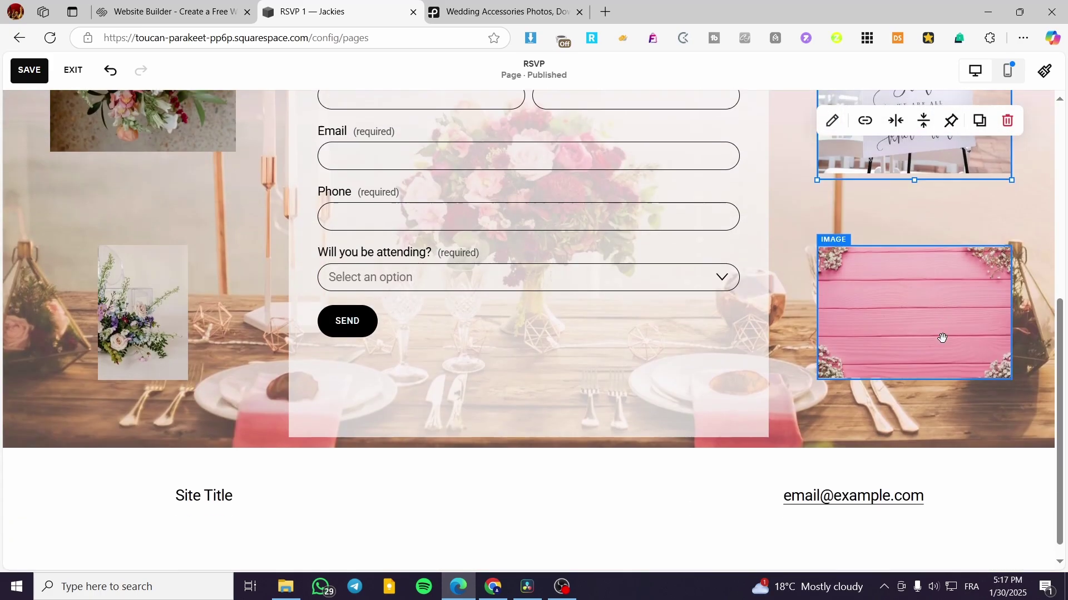
click(953, 318)
drag(1014, 361, 1056, 398)
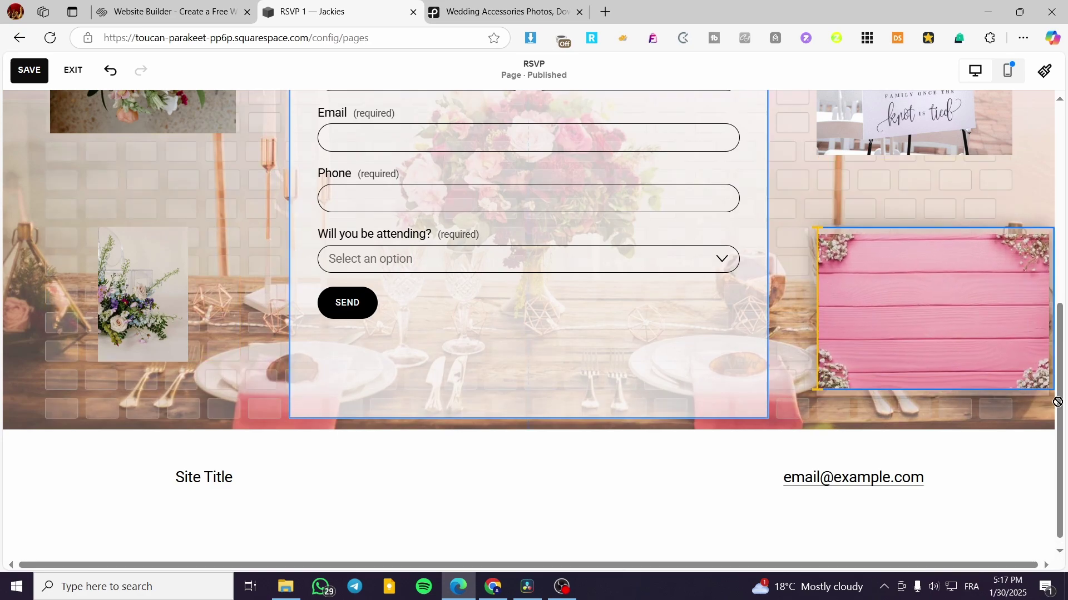
drag(995, 339, 906, 340)
- Enlarge the wildflower bouquet image block left of the form and raise it until it ends level with the form's lower edge
click(223, 351)
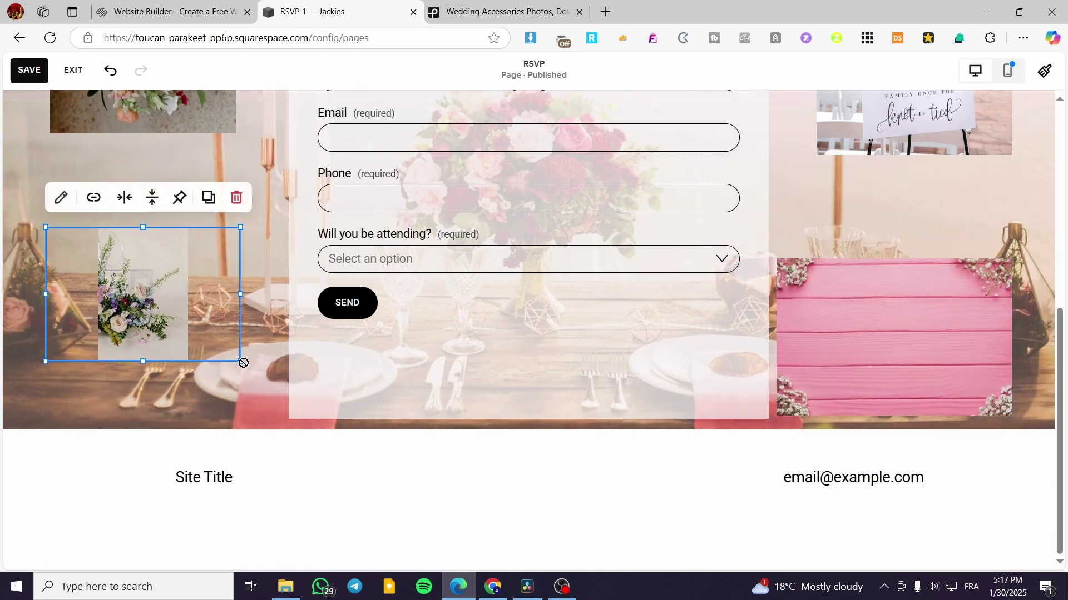
drag(243, 363, 282, 444)
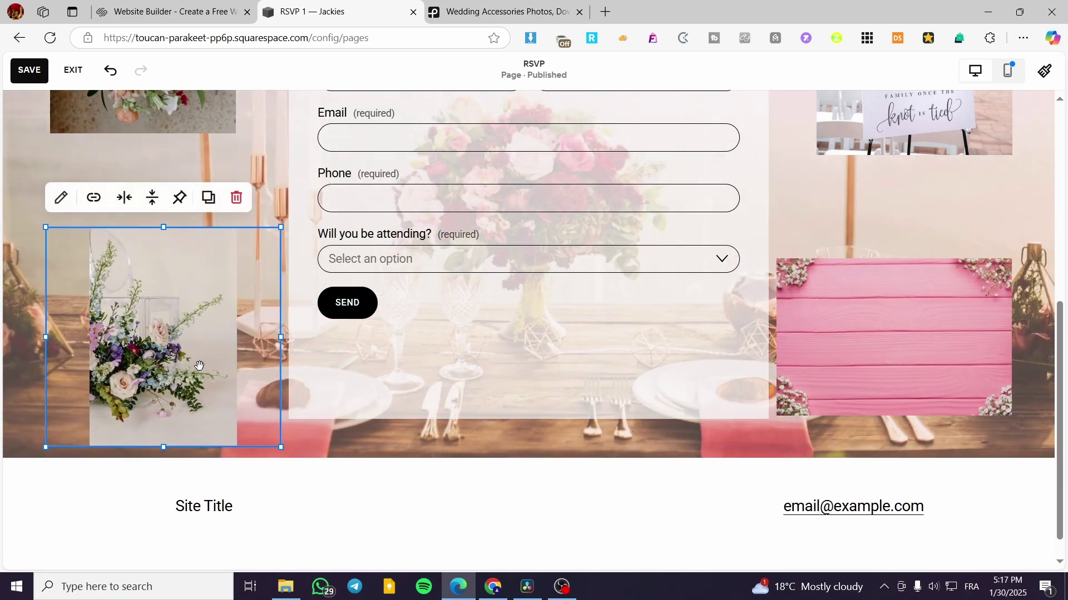
drag(199, 365, 195, 346)
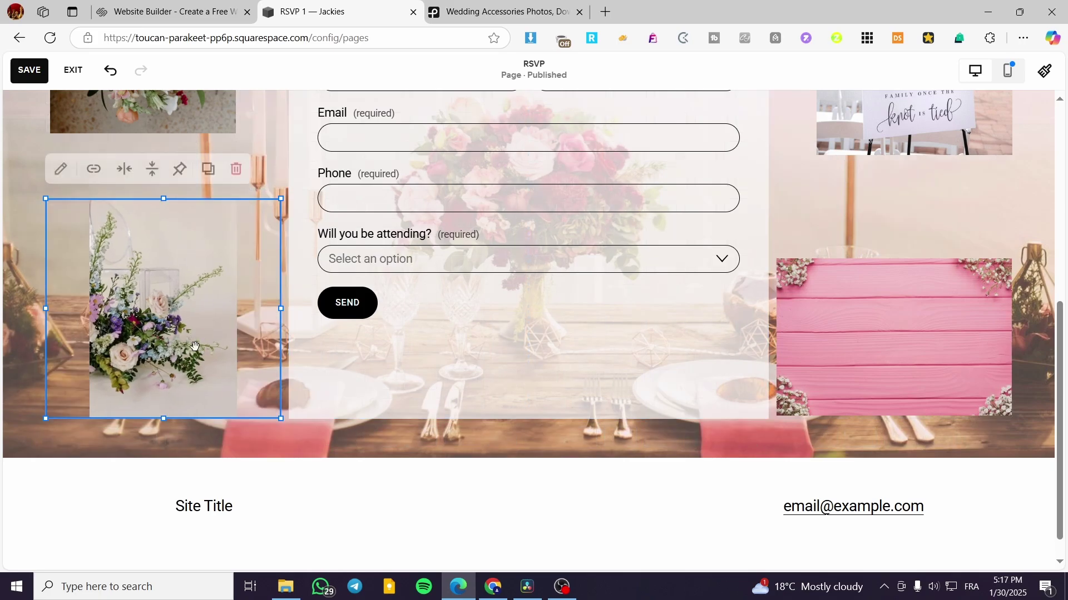
click(576, 472)
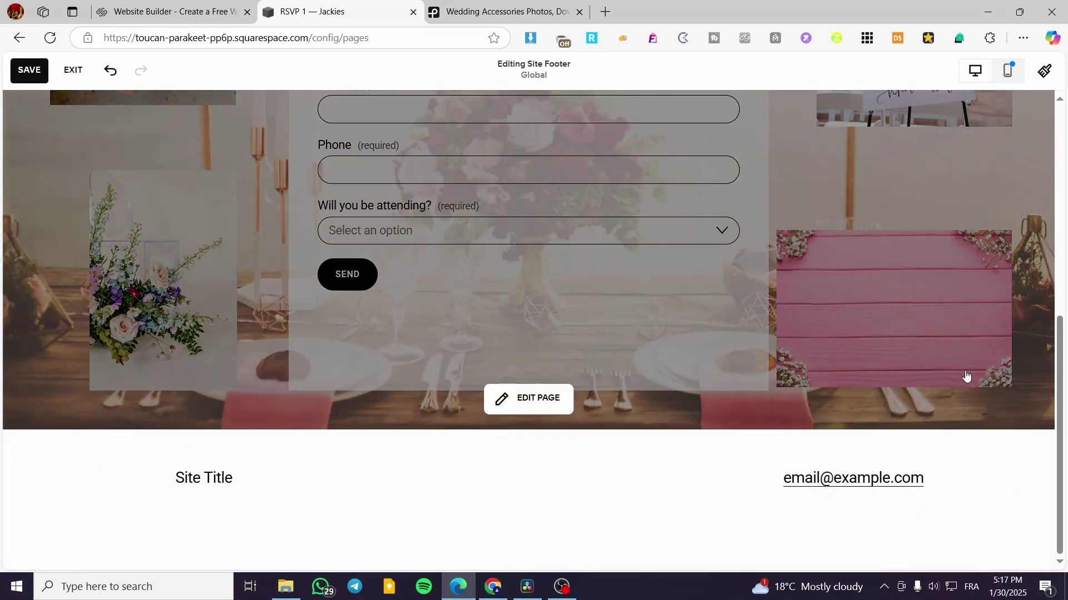
click(1021, 294)
scroll(644, 403, up, 7)
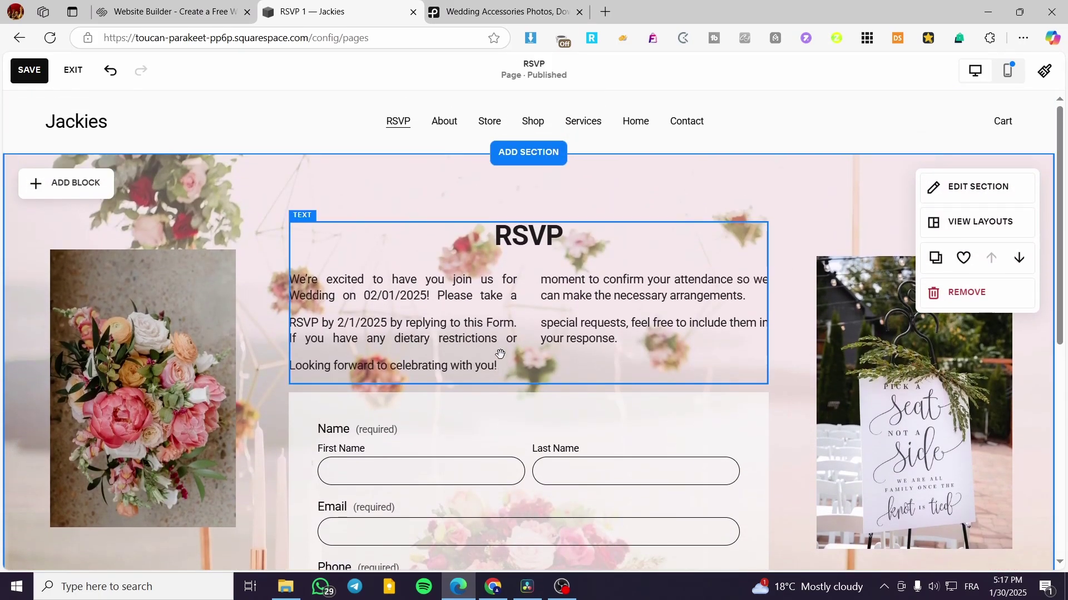
click(1046, 71)
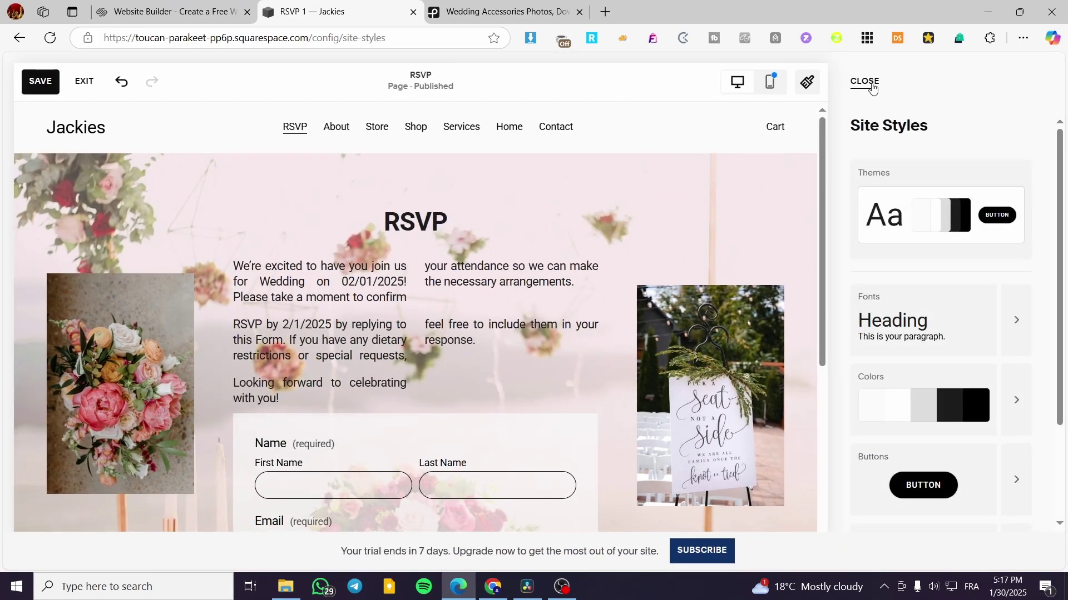
click(865, 82)
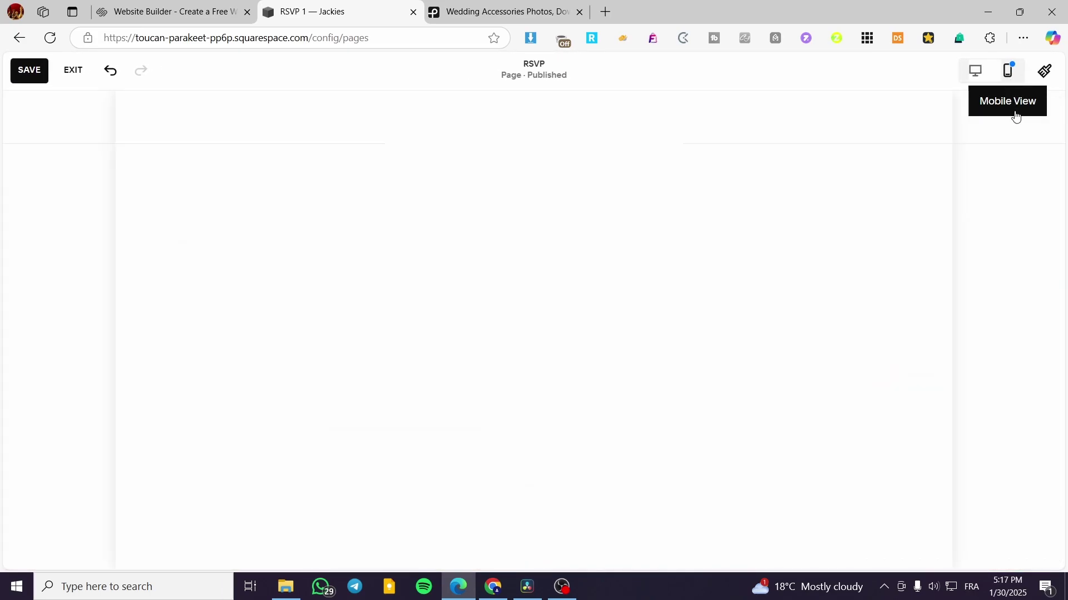
- In the mobile layout, arrange the wildflower and pink rose bouquet photos side by side above the RSVP heading
scroll(620, 332, down, 10)
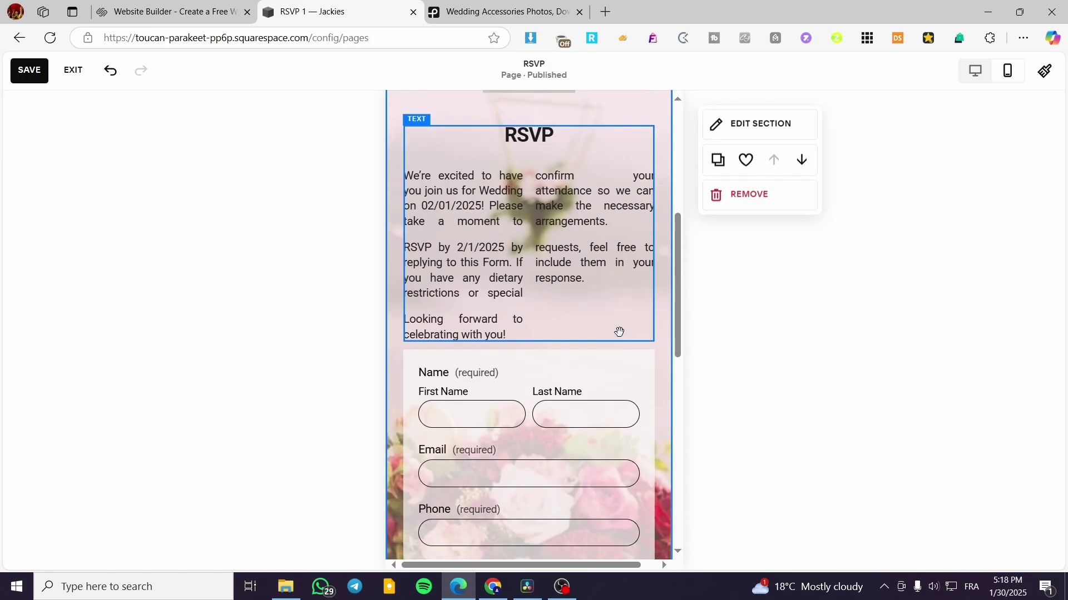
scroll(623, 315, up, 8)
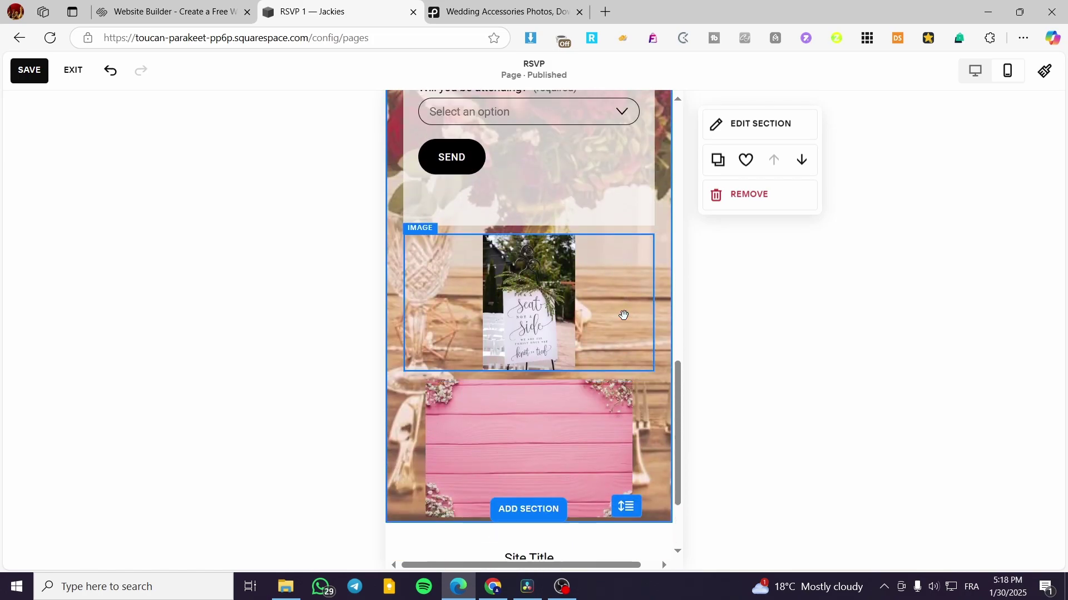
scroll(622, 315, up, 3)
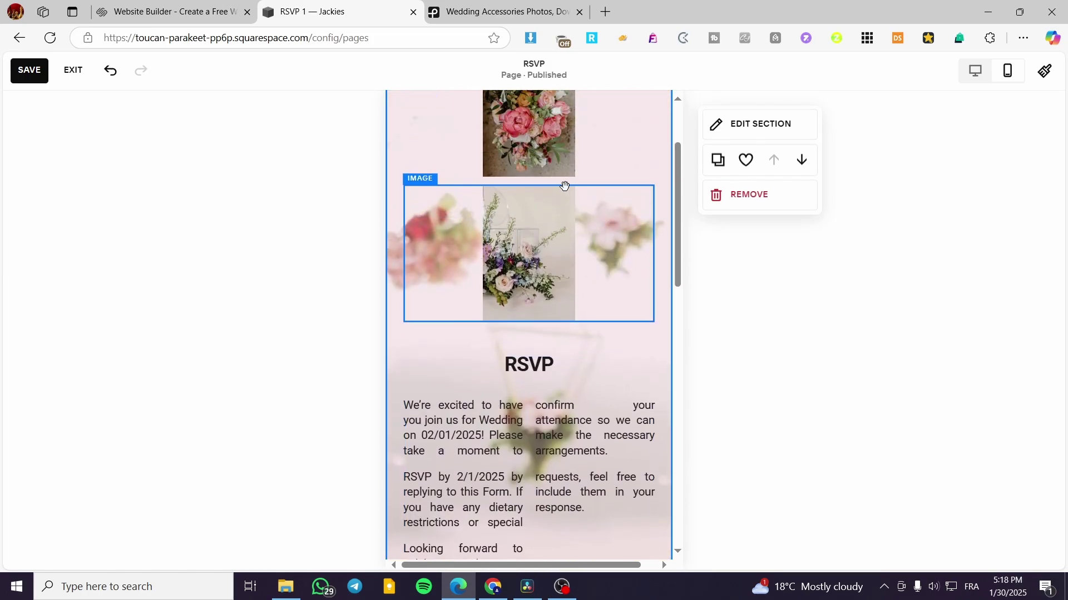
drag(553, 146, 591, 185)
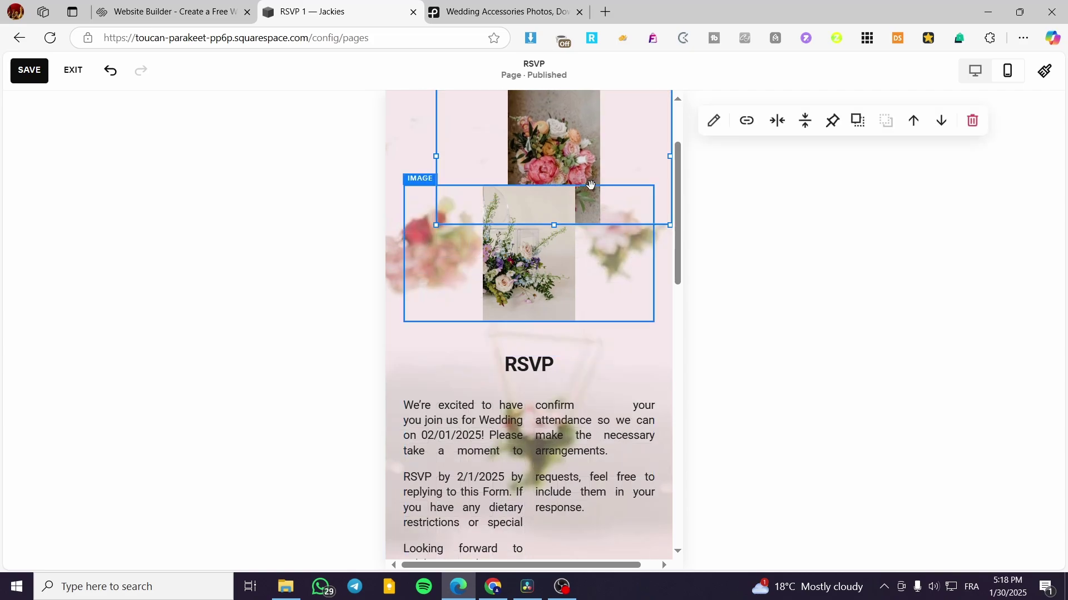
drag(503, 299, 408, 200)
drag(622, 157, 545, 155)
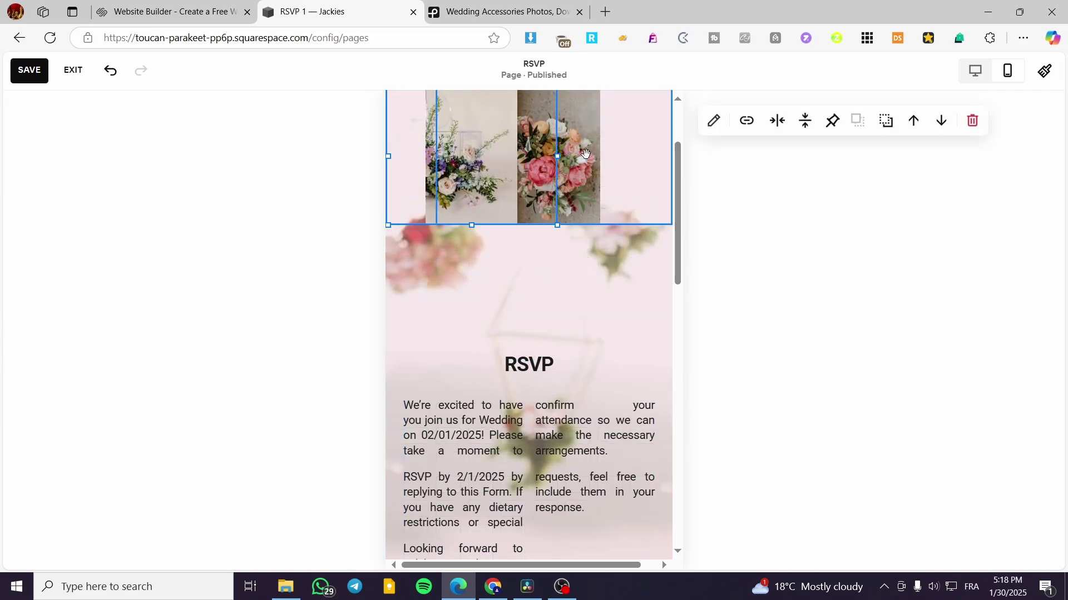
drag(436, 156, 476, 246)
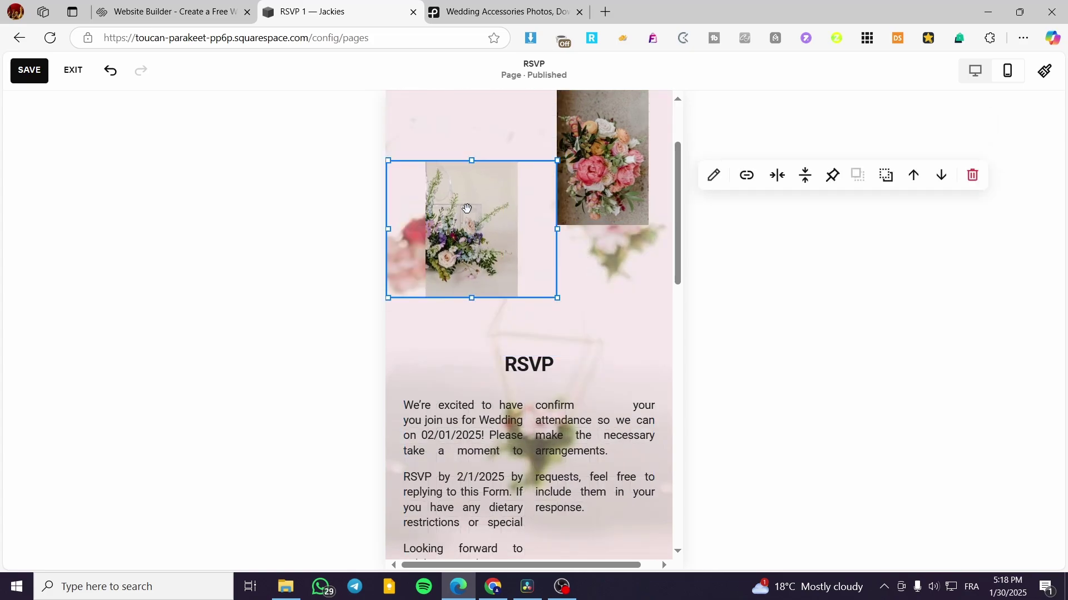
drag(615, 216, 616, 262)
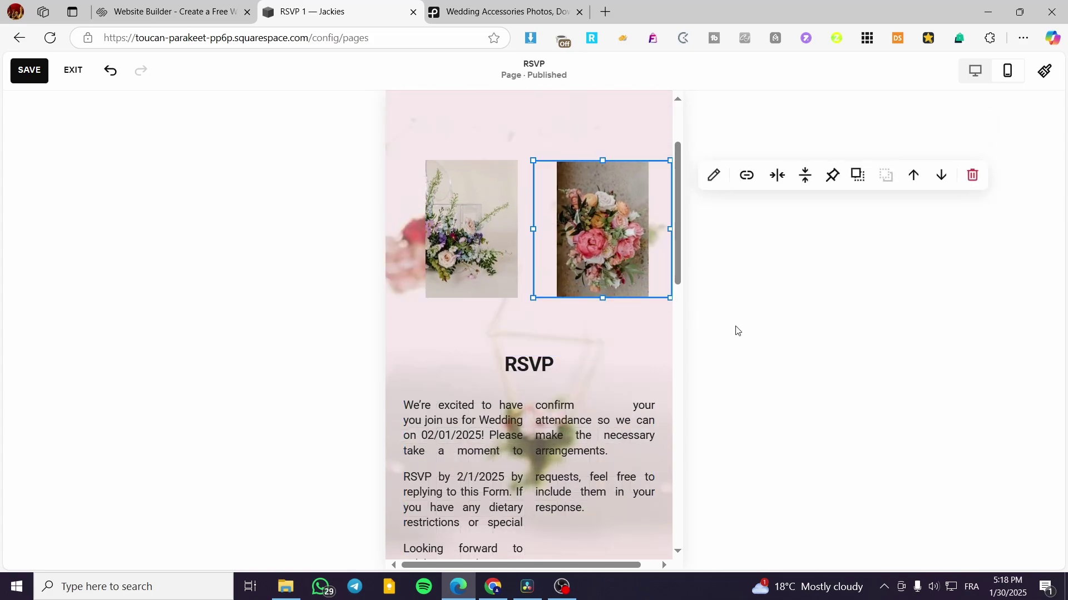
- In the mobile layout, narrow the seating sign and pink wooden board image blocks and place them side by side below the form
scroll(608, 338, down, 10)
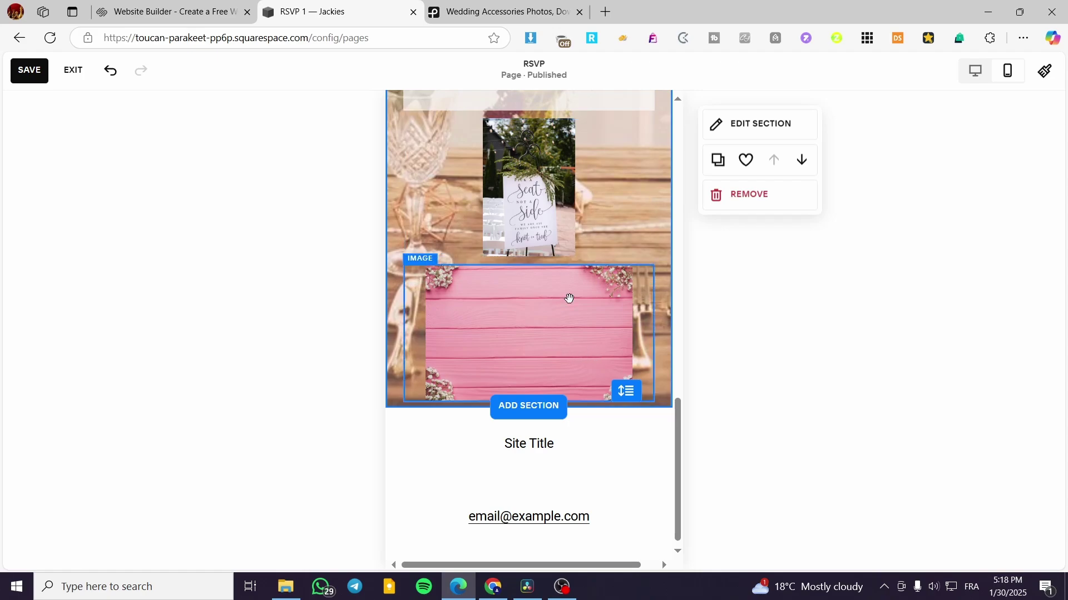
drag(529, 189, 503, 189)
drag(623, 189, 491, 189)
click(444, 317)
drag(401, 333, 586, 195)
scroll(572, 326, up, 3)
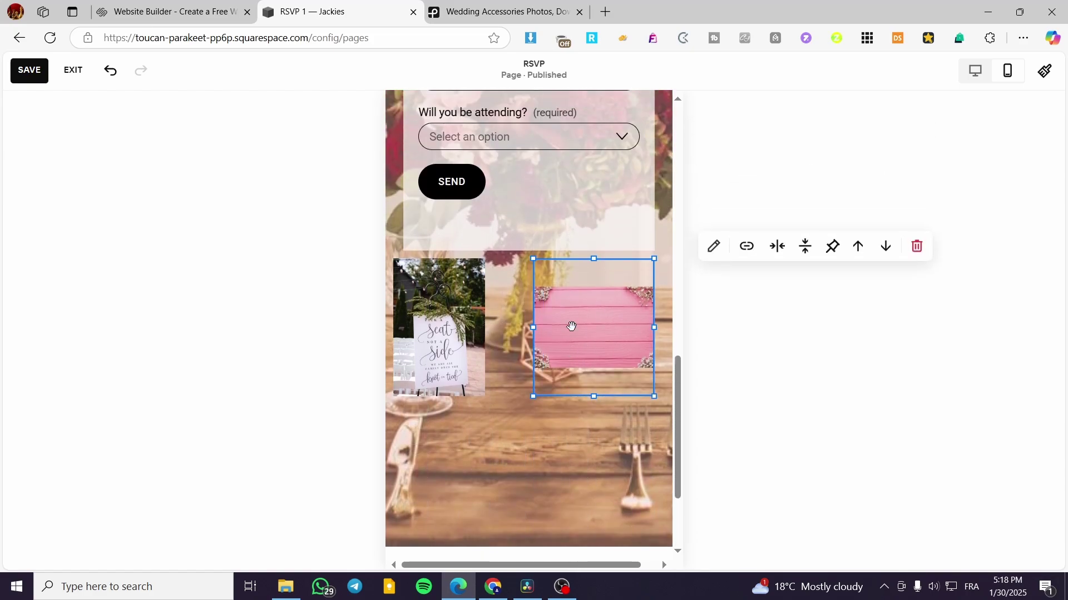
- Review the whole RSVP page in both the desktop and mobile layouts, checking the text, form and photo placement
scroll(571, 326, up, 10)
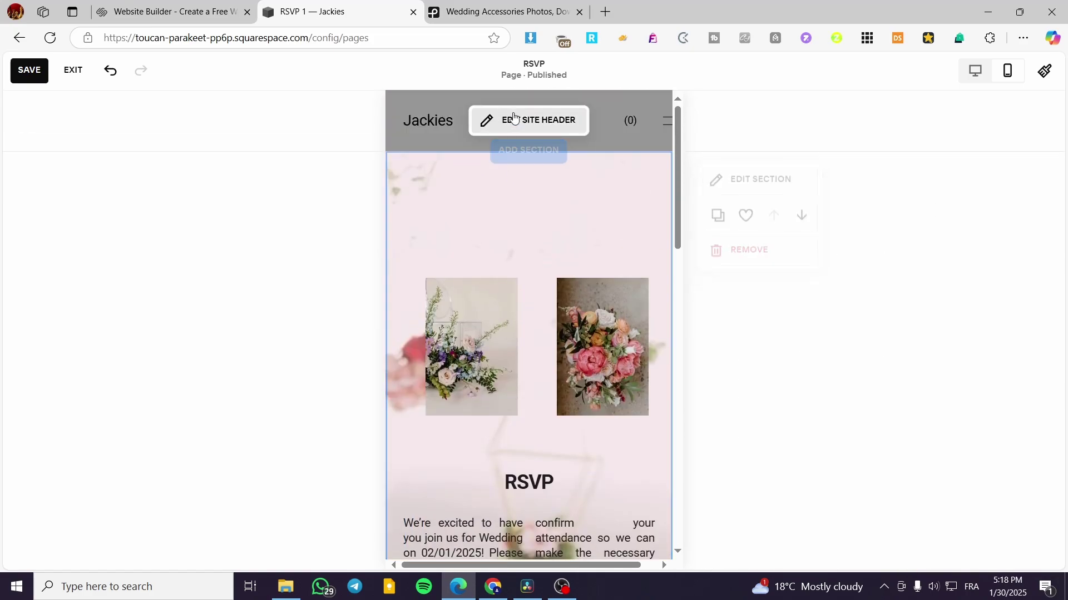
click(975, 70)
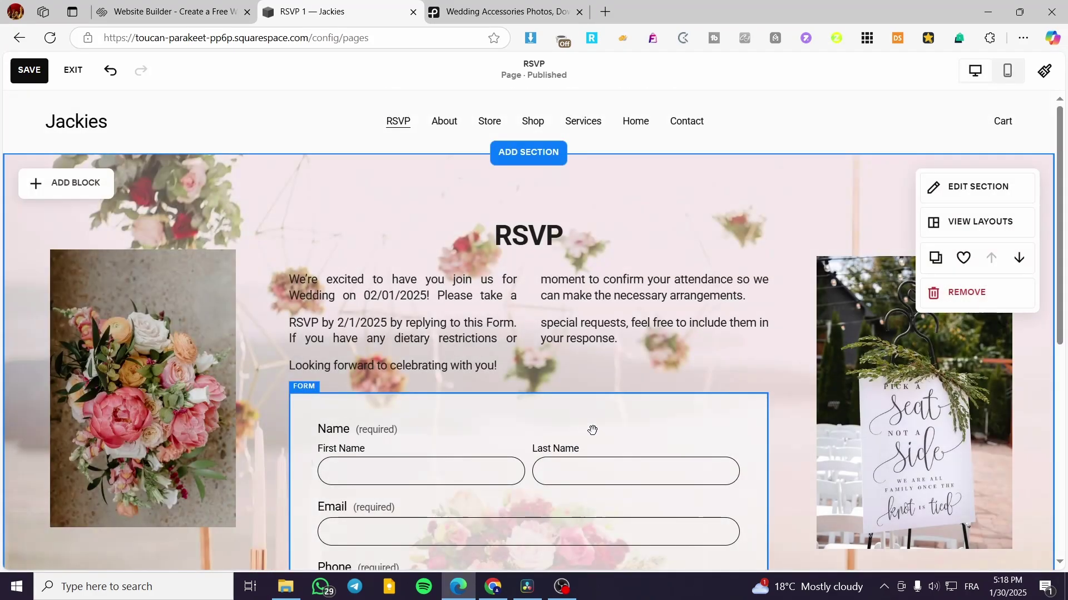
scroll(592, 431, down, 8)
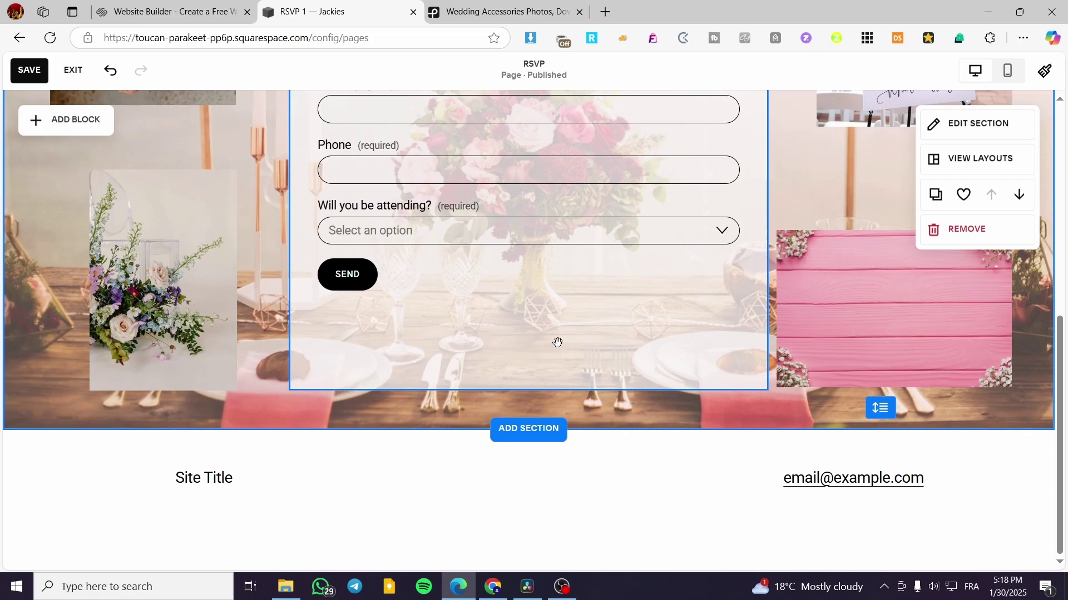
scroll(558, 343, up, 10)
click(1008, 71)
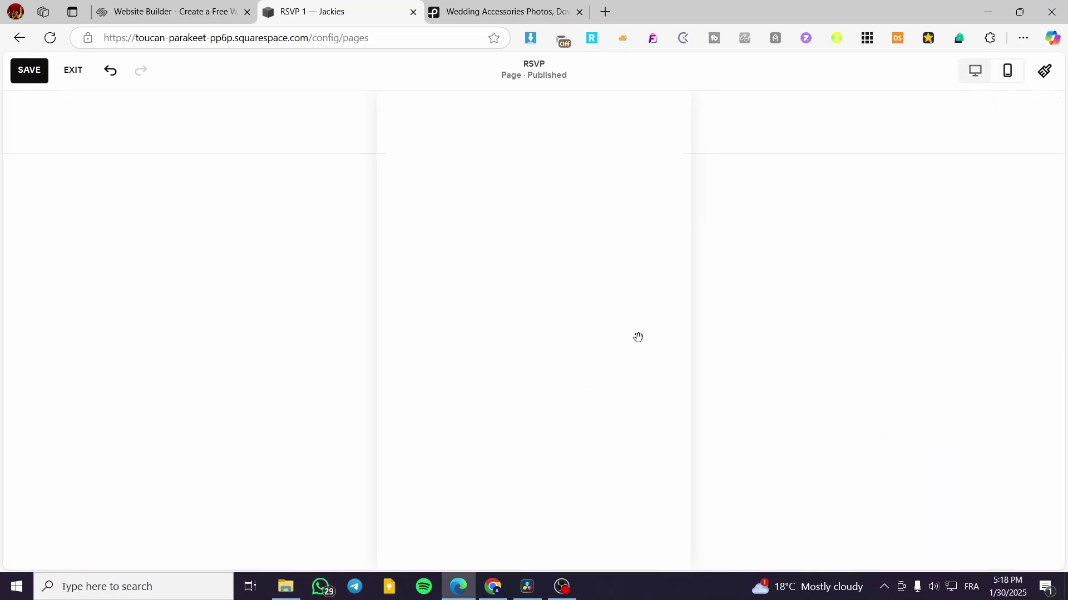
scroll(508, 317, down, 8)
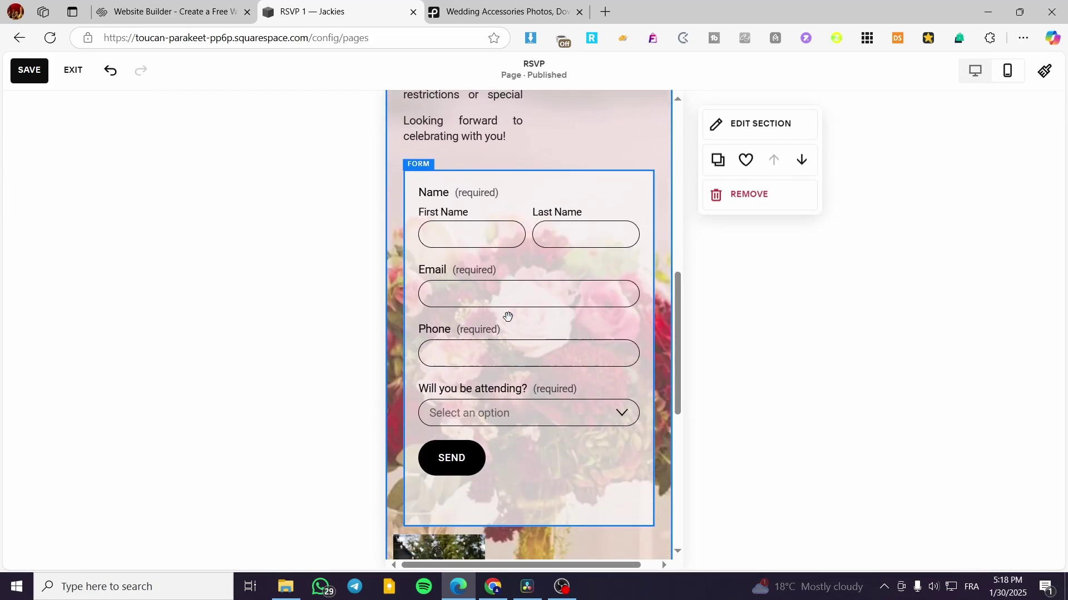
scroll(509, 317, down, 3)
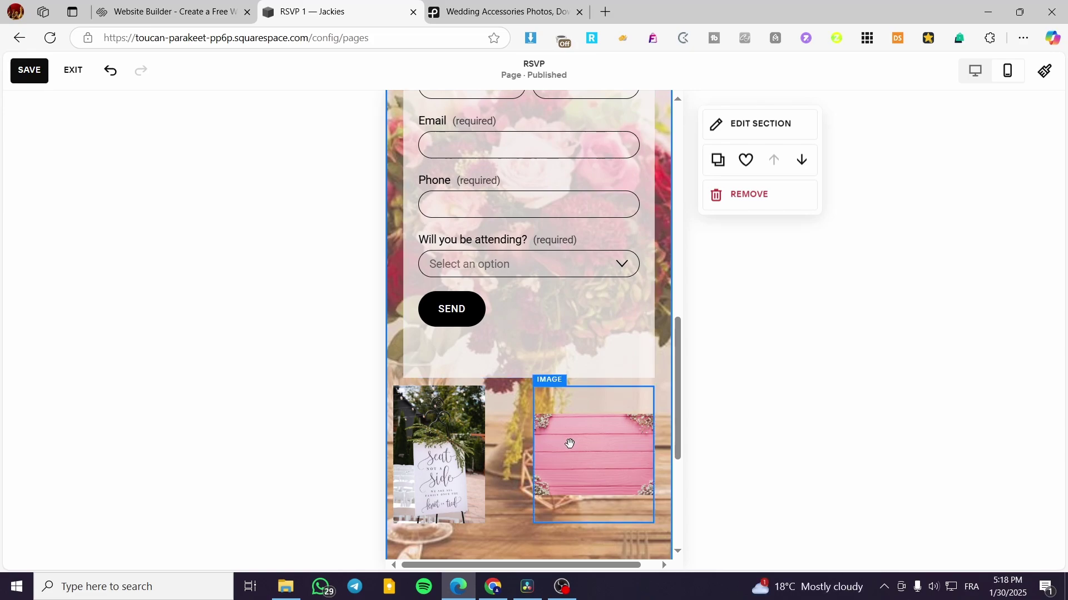
scroll(666, 416, up, 10)
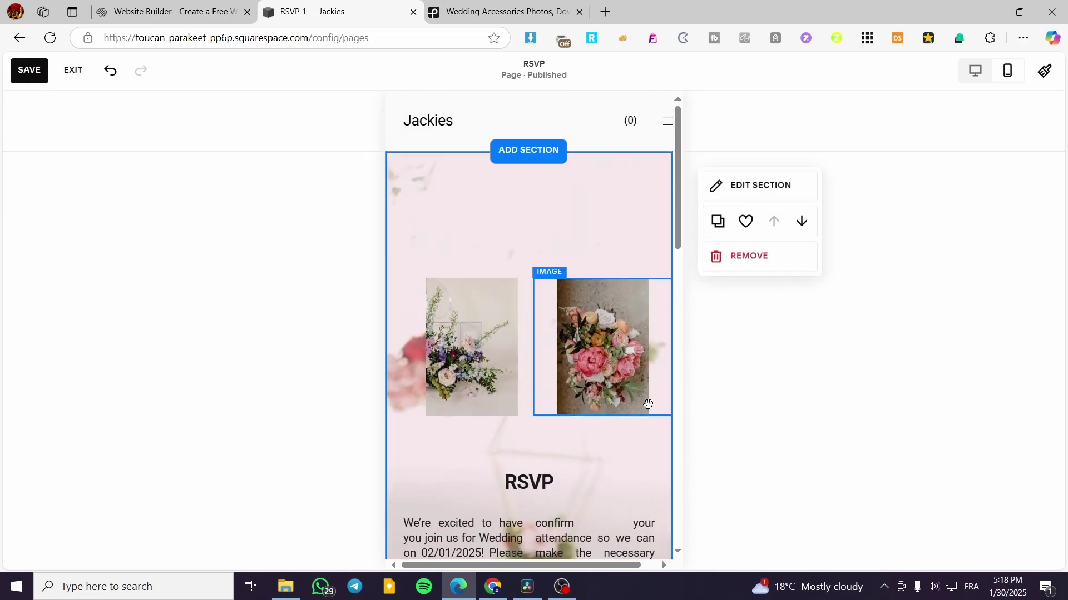
- Return to the desktop layout, save the RSVP page and leave the page editor
click(982, 83)
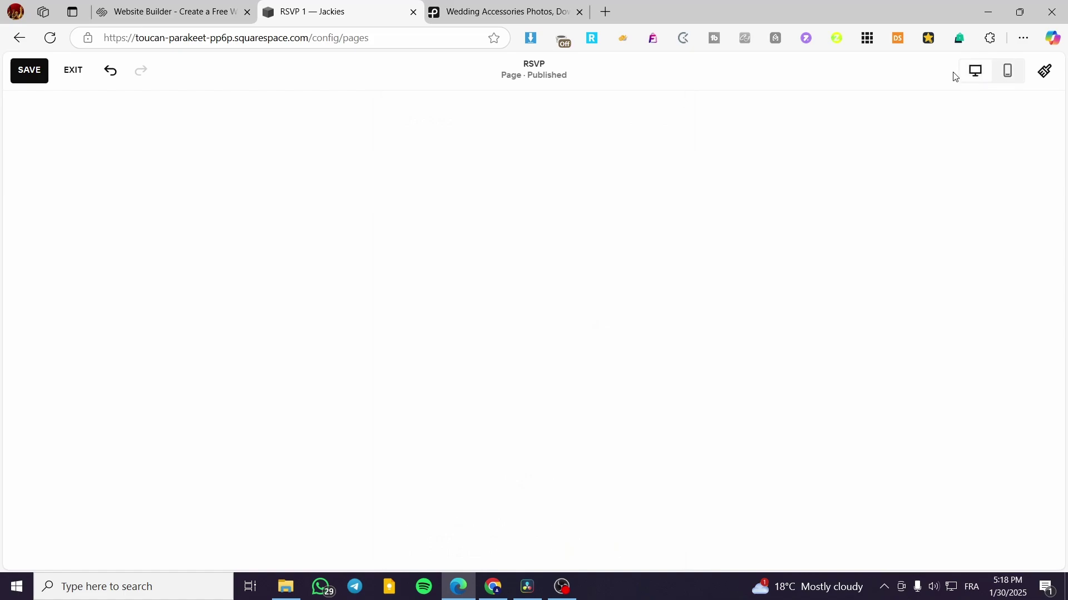
scroll(578, 309, down, 4)
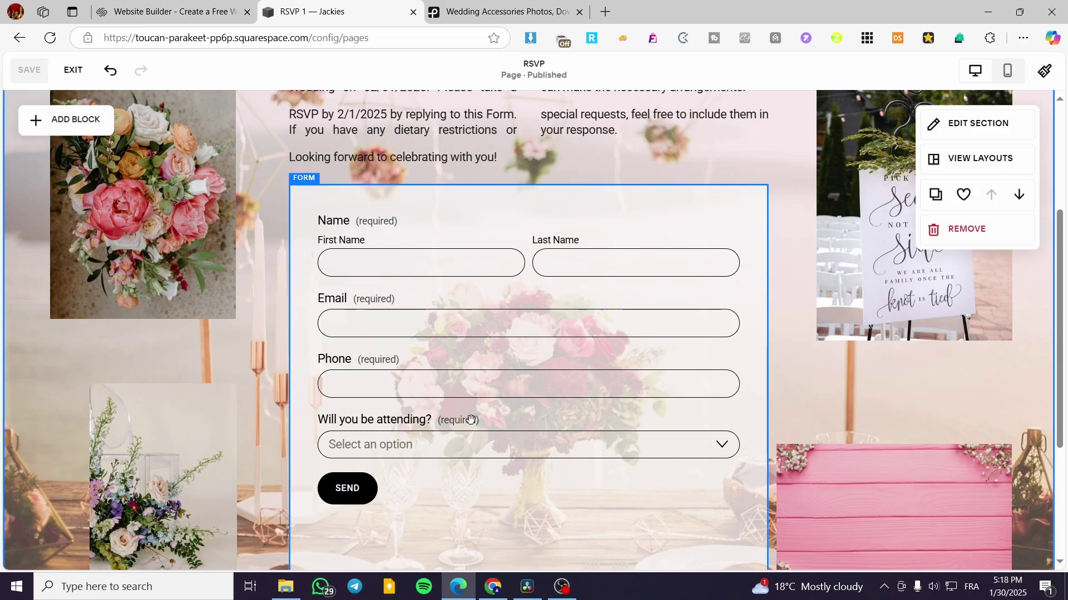
scroll(445, 421, down, 4)
scroll(445, 422, up, 8)
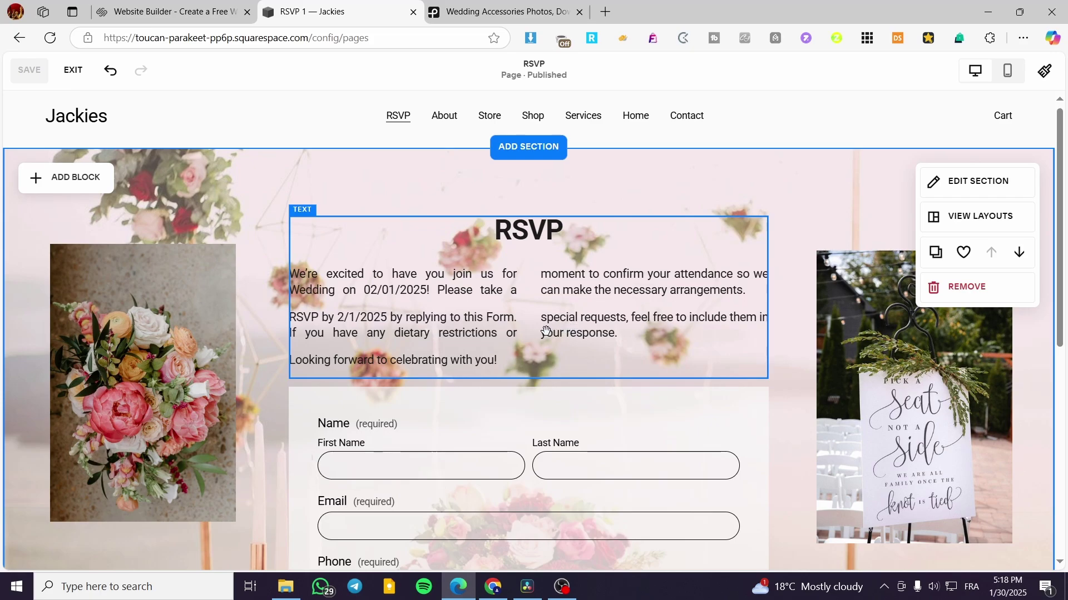
key(Escape)
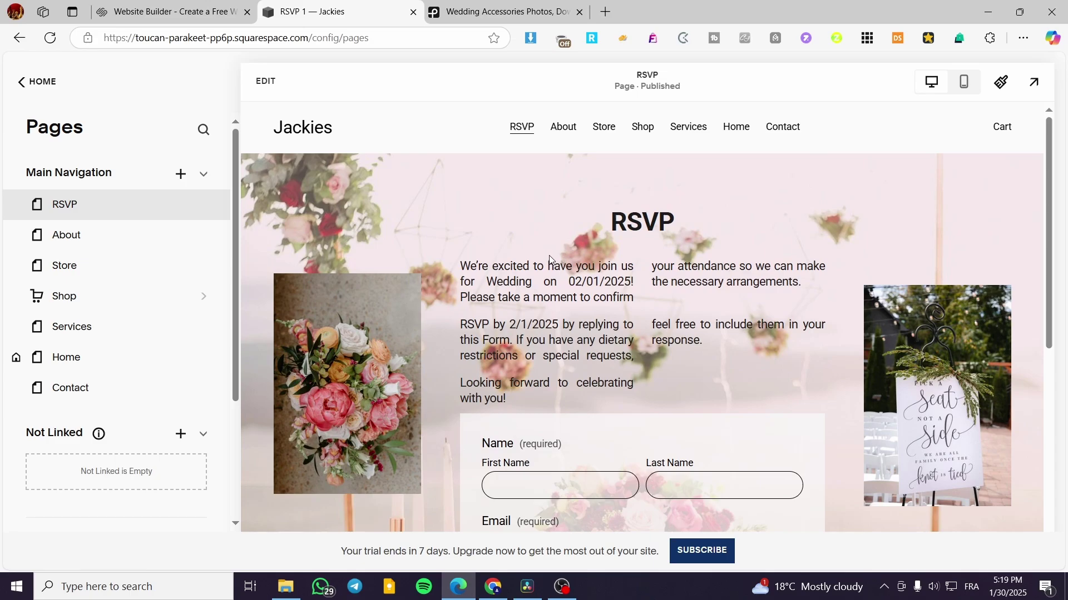
click(249, 83)
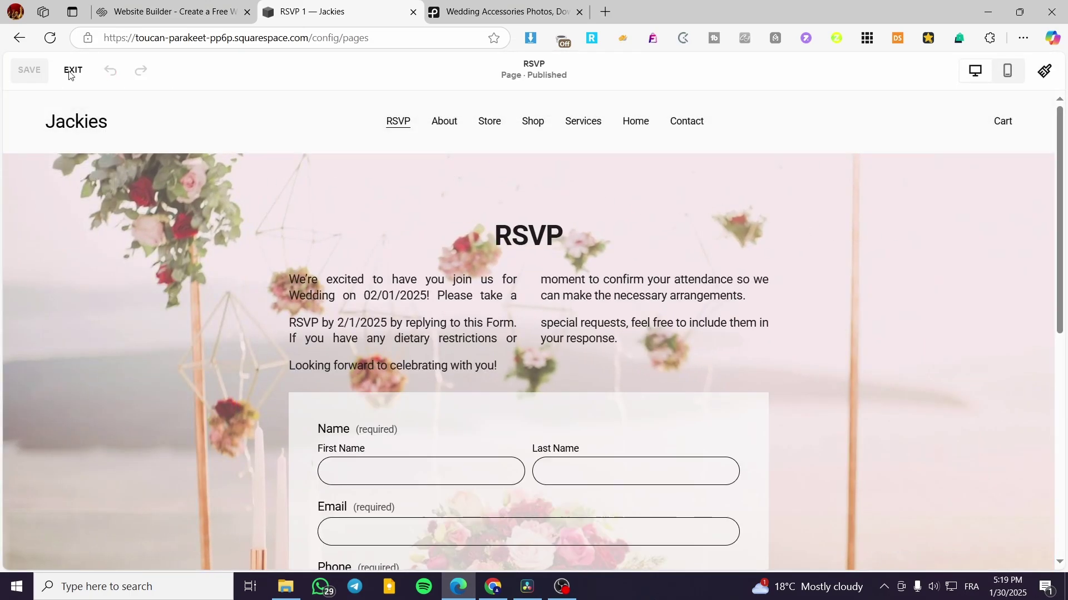
click(69, 76)
- Open the Canva website in a new browser tab
click(499, 7)
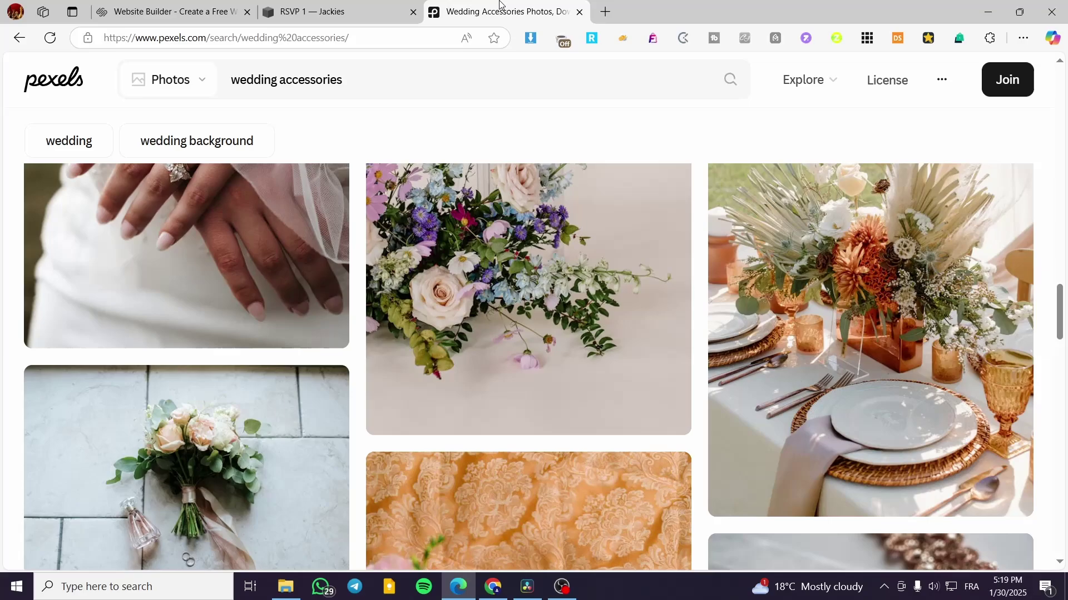
click(350, 5)
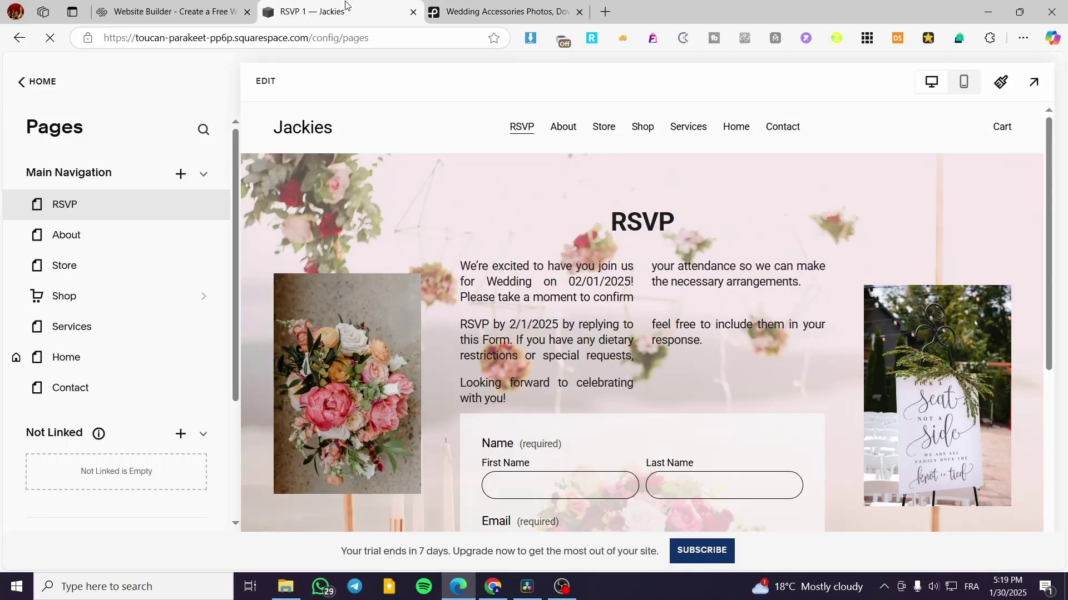
click(615, 15)
text(canva)
key(Return)
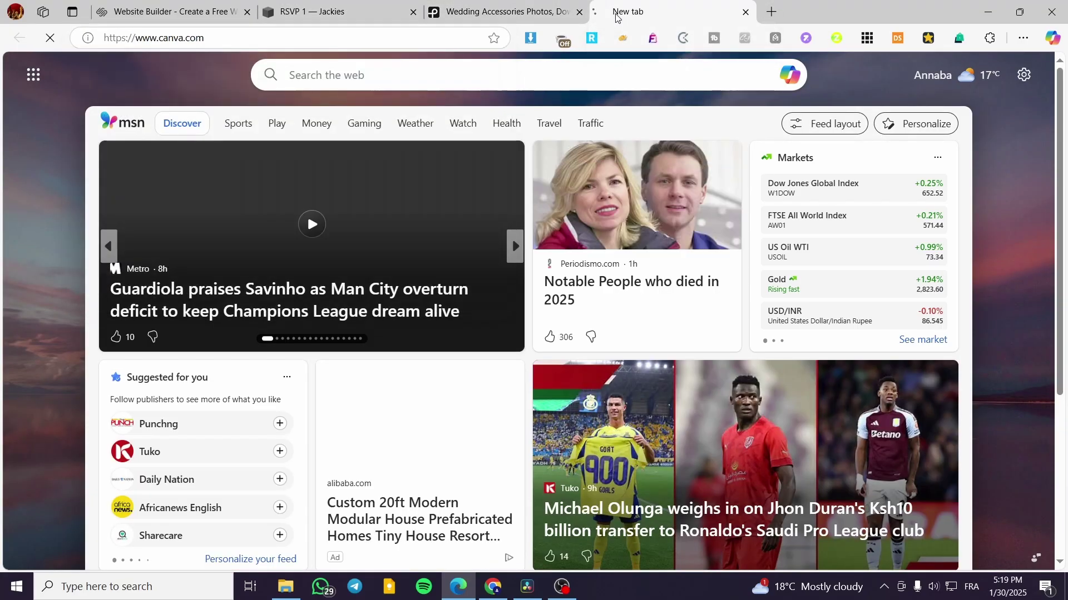
- Place the Canva tab directly beside the RSVP page tab, then open the RSVP page for editing
click(513, 4)
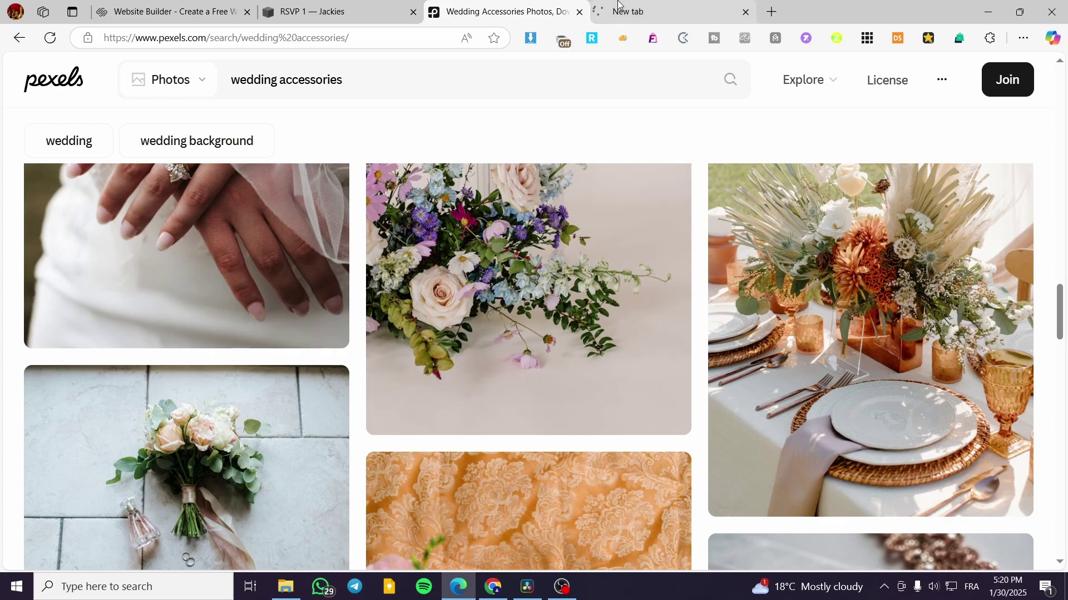
click(396, 4)
drag(656, 11, 489, 11)
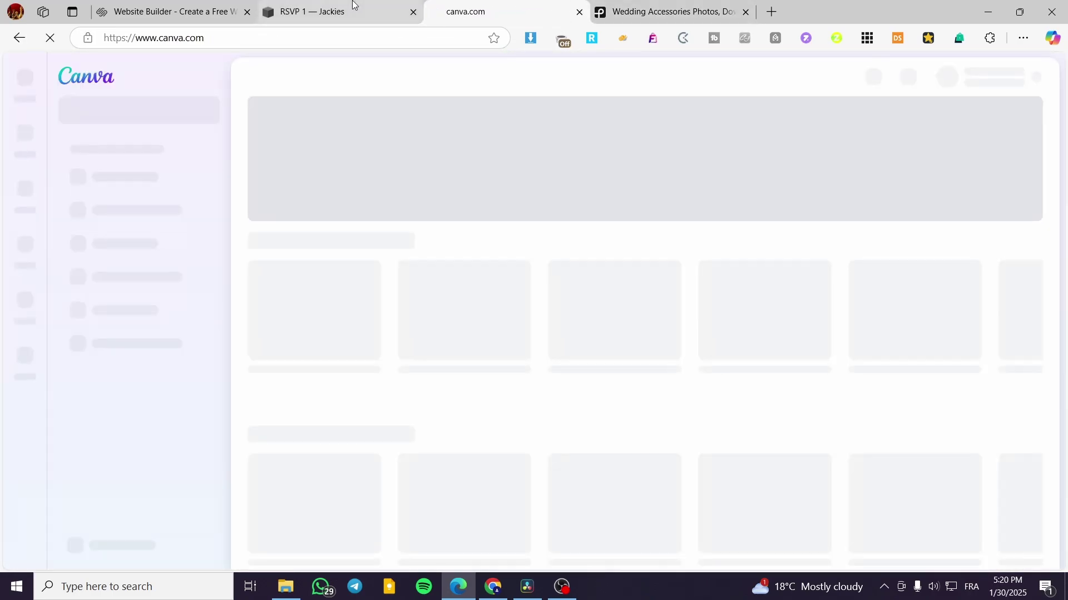
click(356, 10)
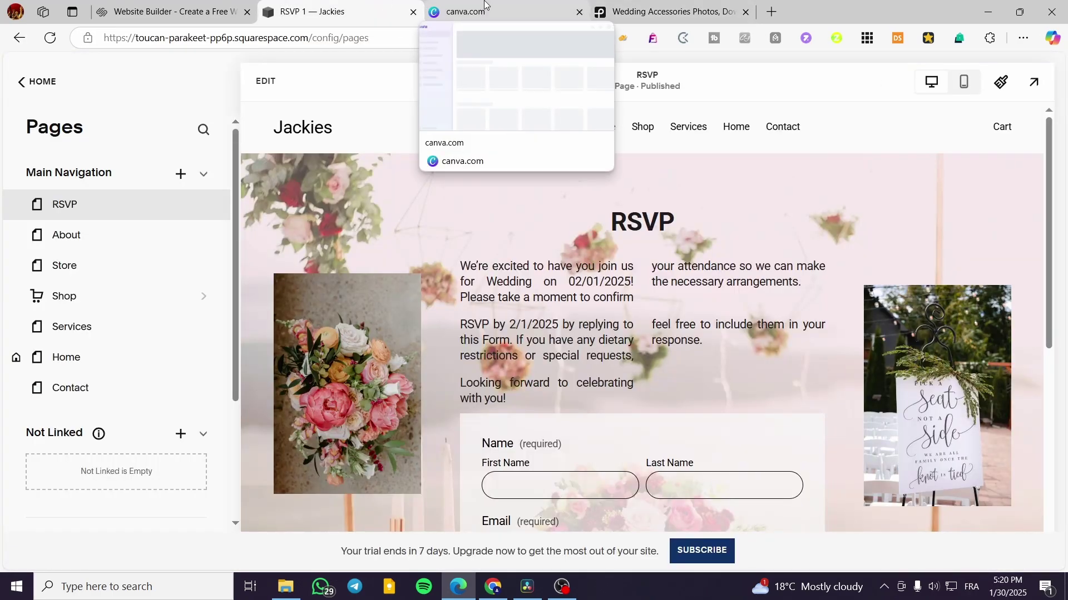
click(485, 6)
click(322, 4)
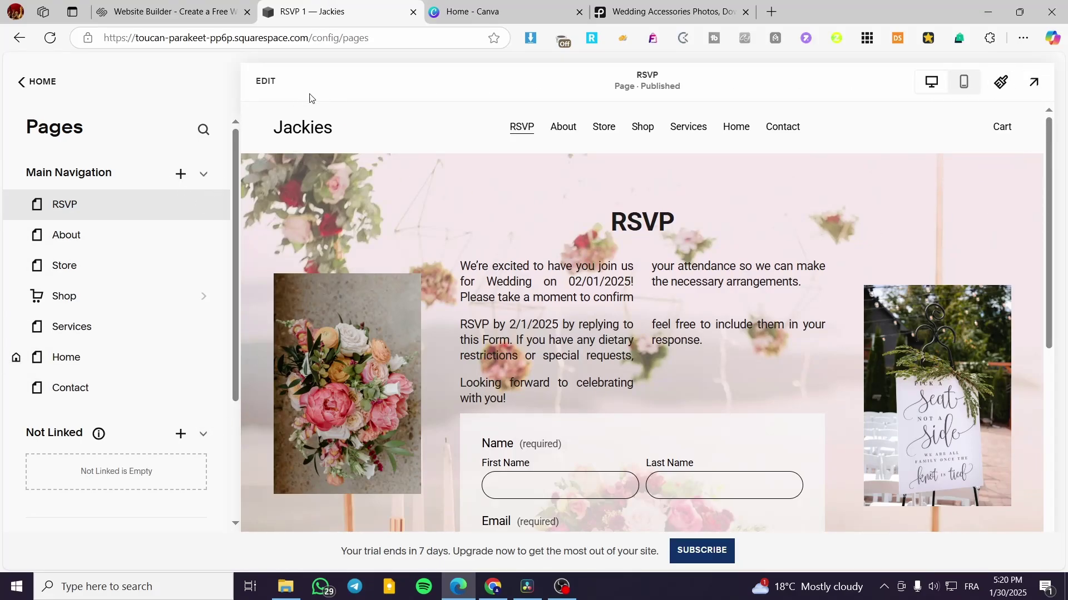
click(265, 81)
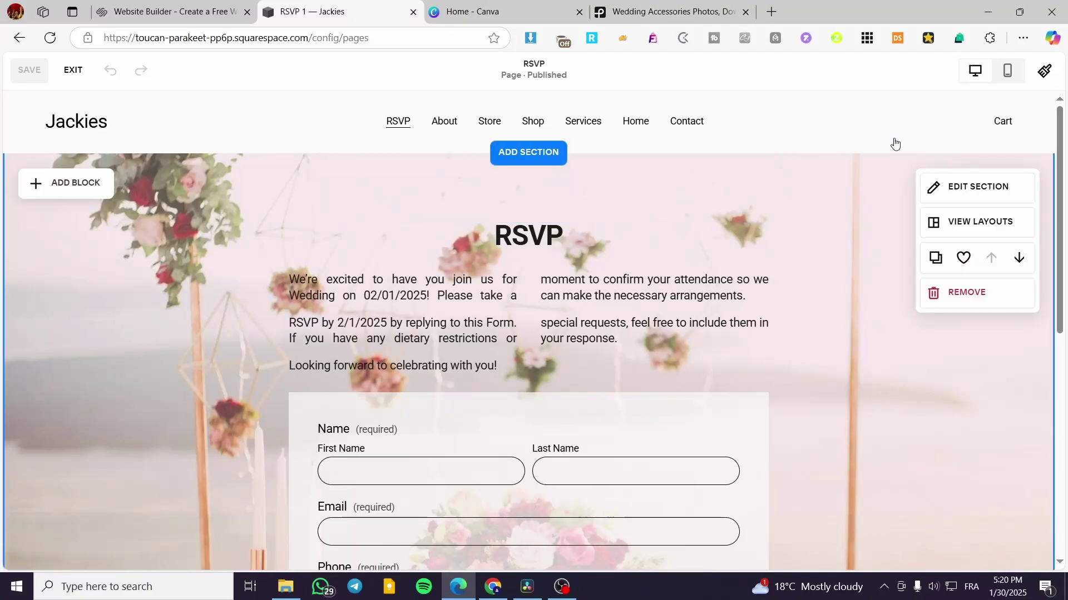
- Add a shape block to the RSVP section, shift it toward the intro text and open its design settings
click(74, 188)
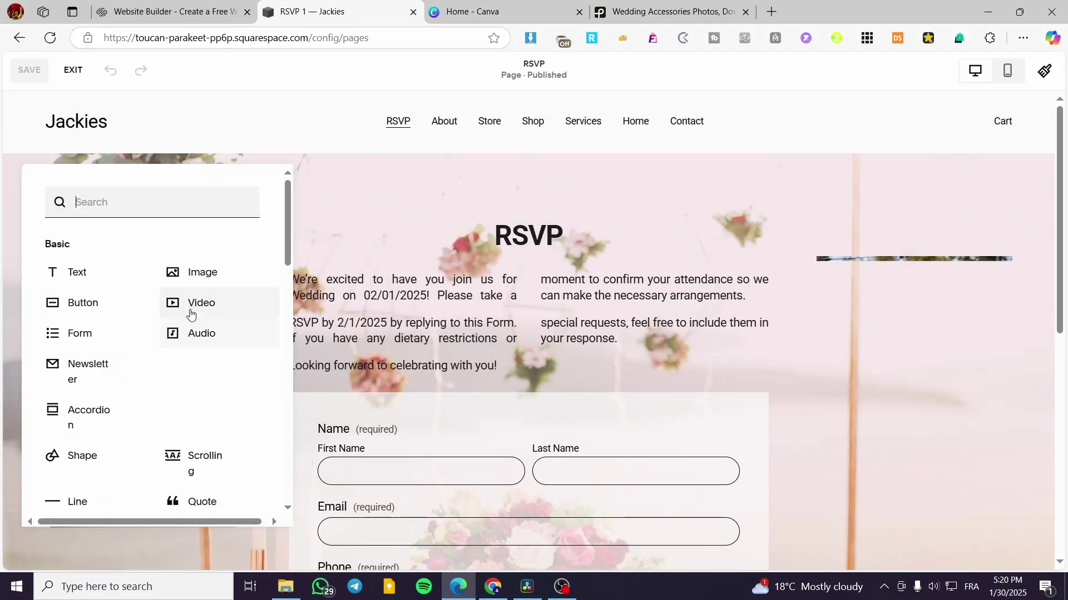
scroll(141, 363, down, 3)
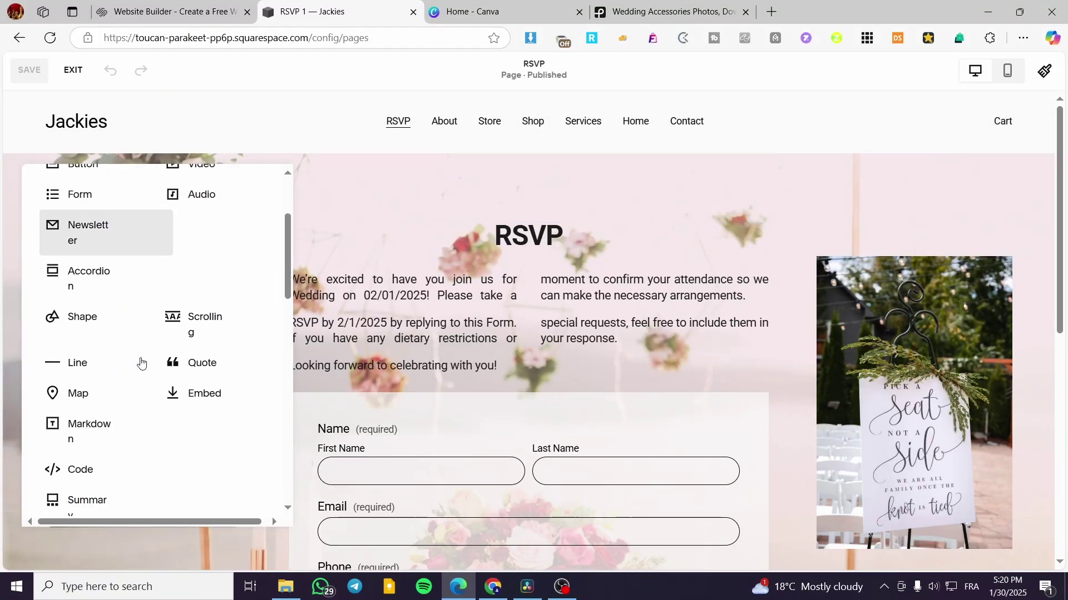
click(95, 322)
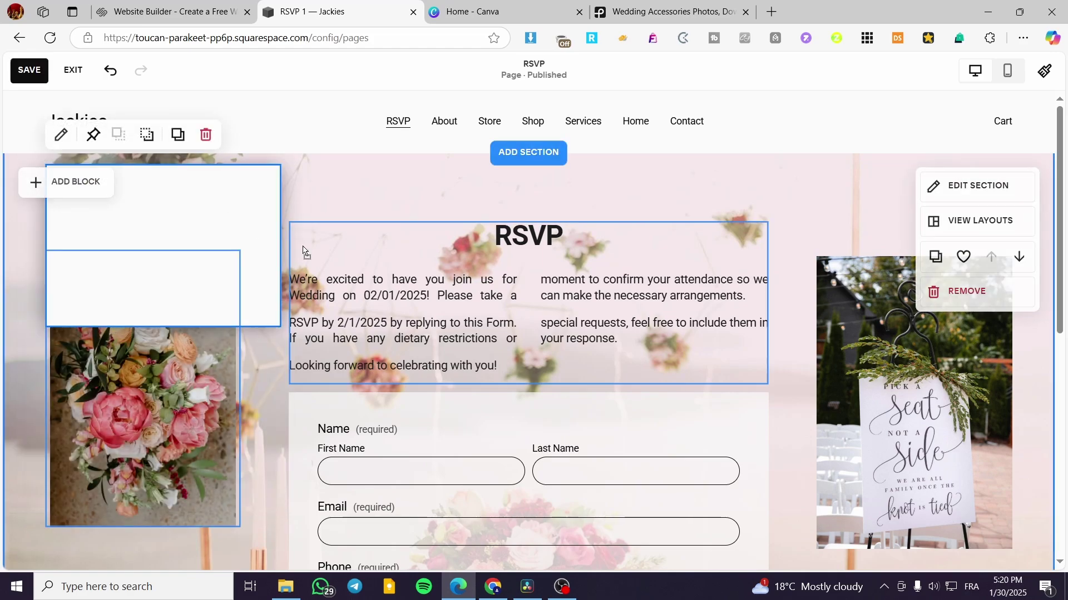
drag(304, 252, 305, 259)
click(227, 159)
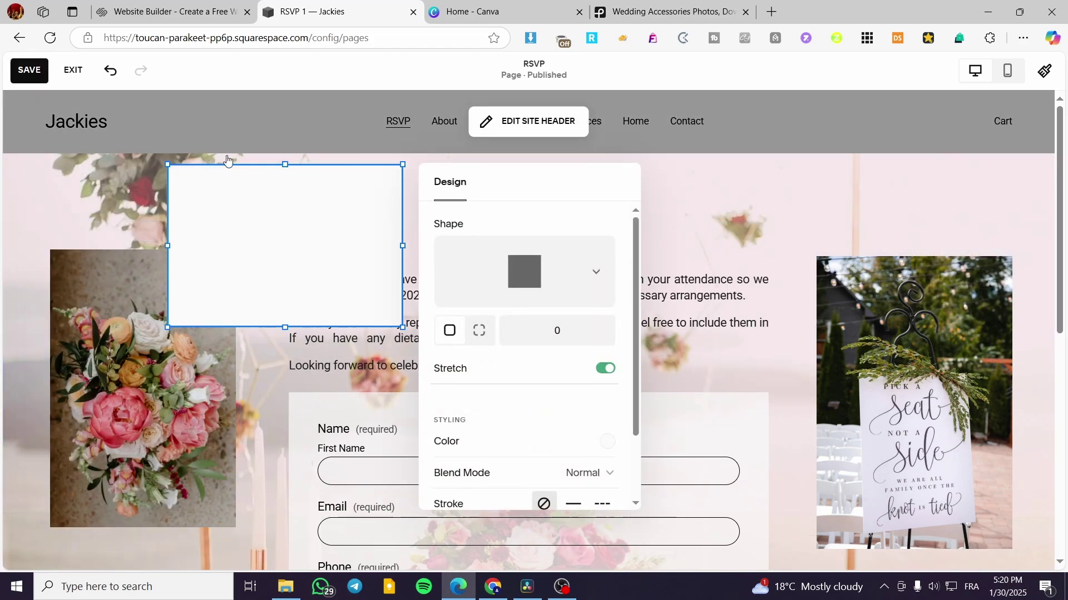
- Browse the shapes available for the new shape block, then delete the block from the RSVP section
click(522, 273)
scroll(562, 329, down, 5)
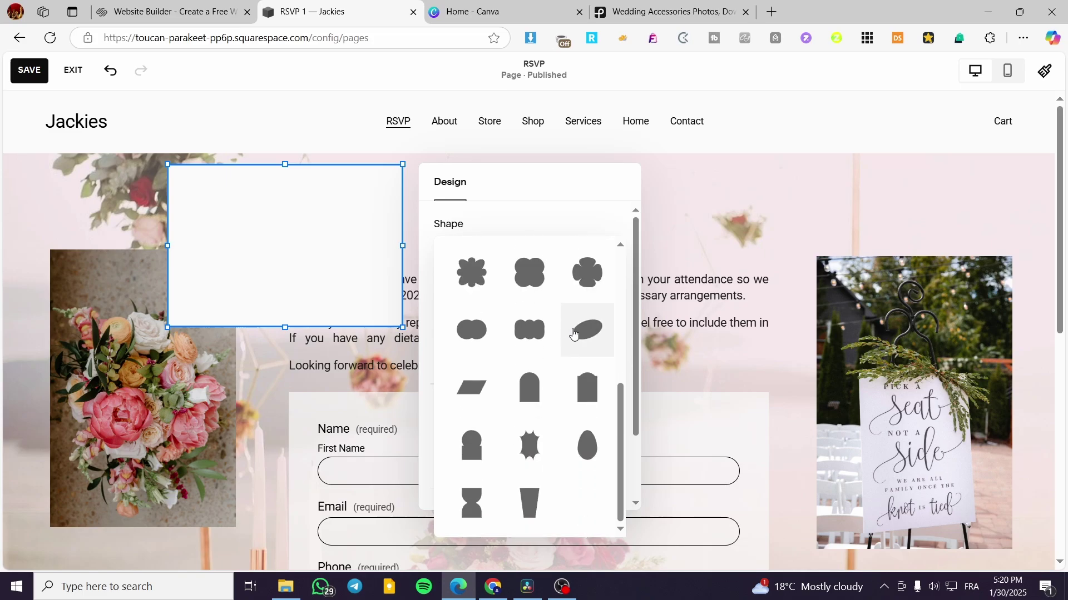
scroll(574, 333, up, 5)
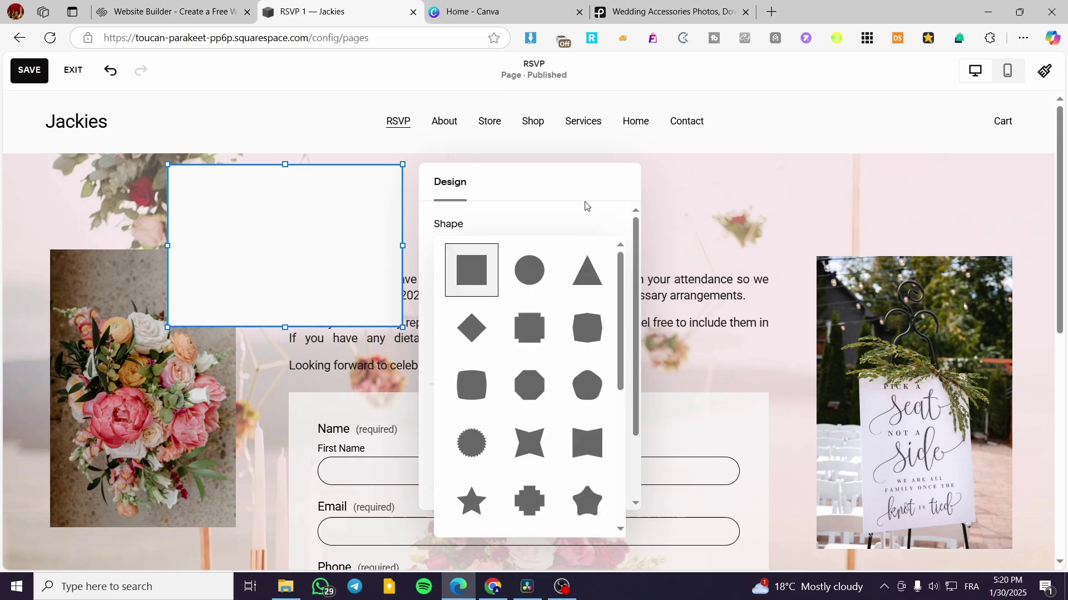
click(682, 210)
click(296, 216)
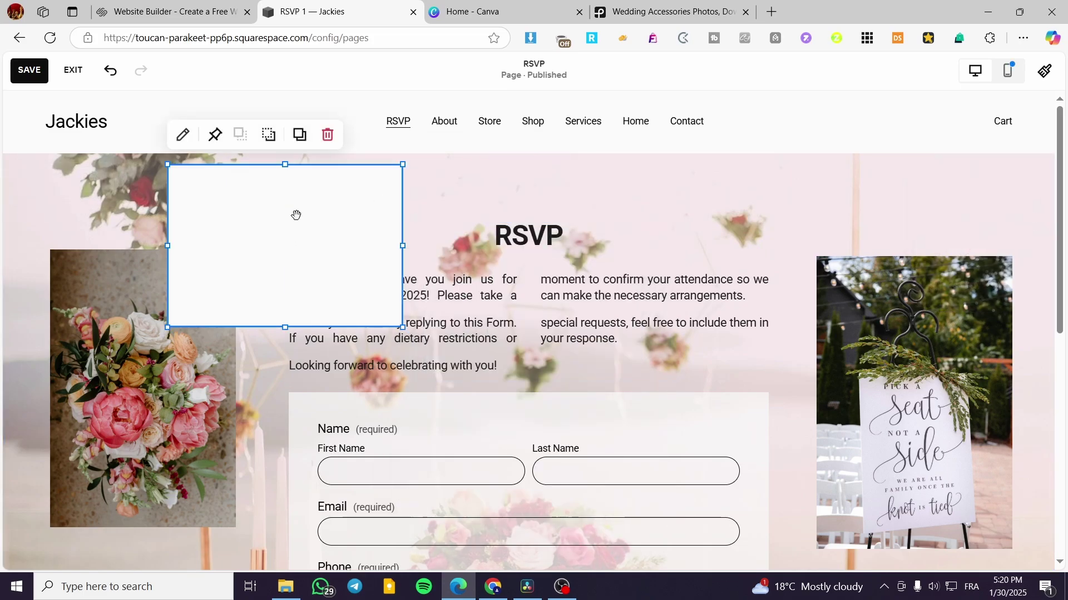
key(Delete)
- Look over the recent designs in Canva, then return to the RSVP page and select its intro text block
click(489, 11)
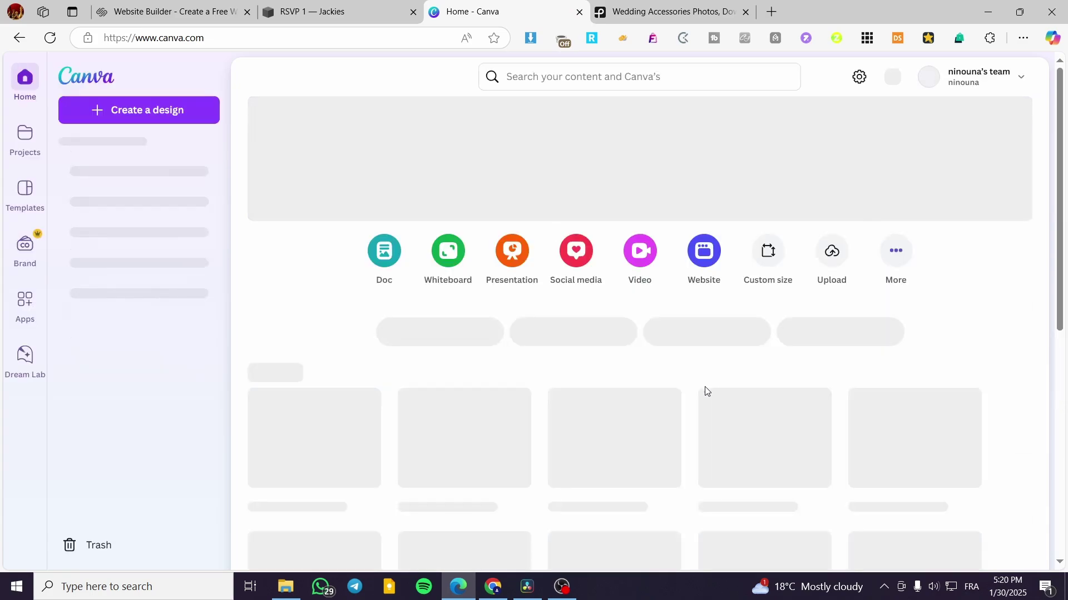
scroll(501, 376, down, 3)
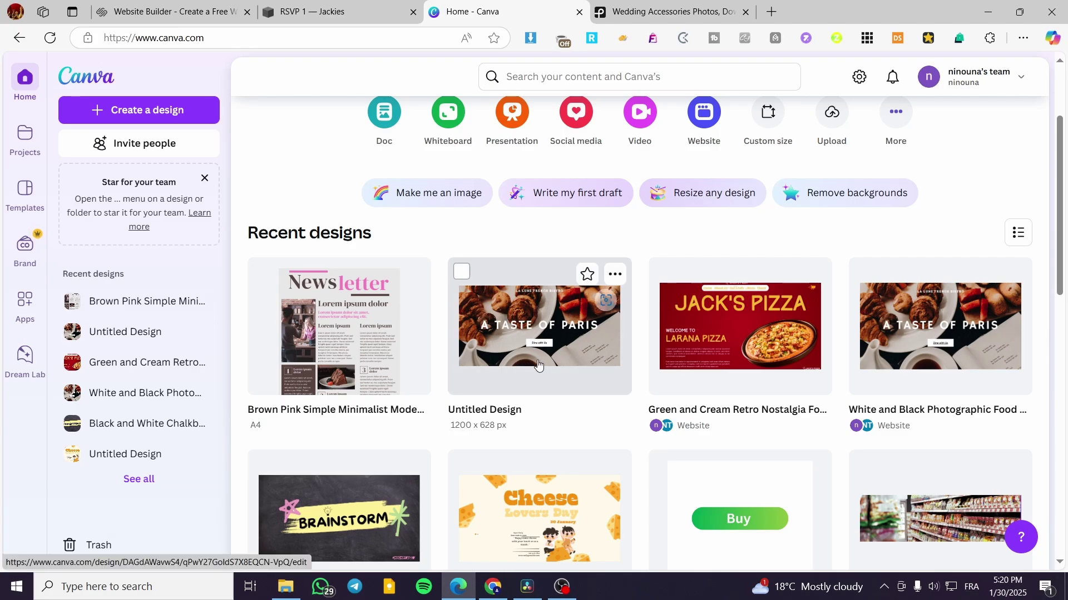
click(367, 4)
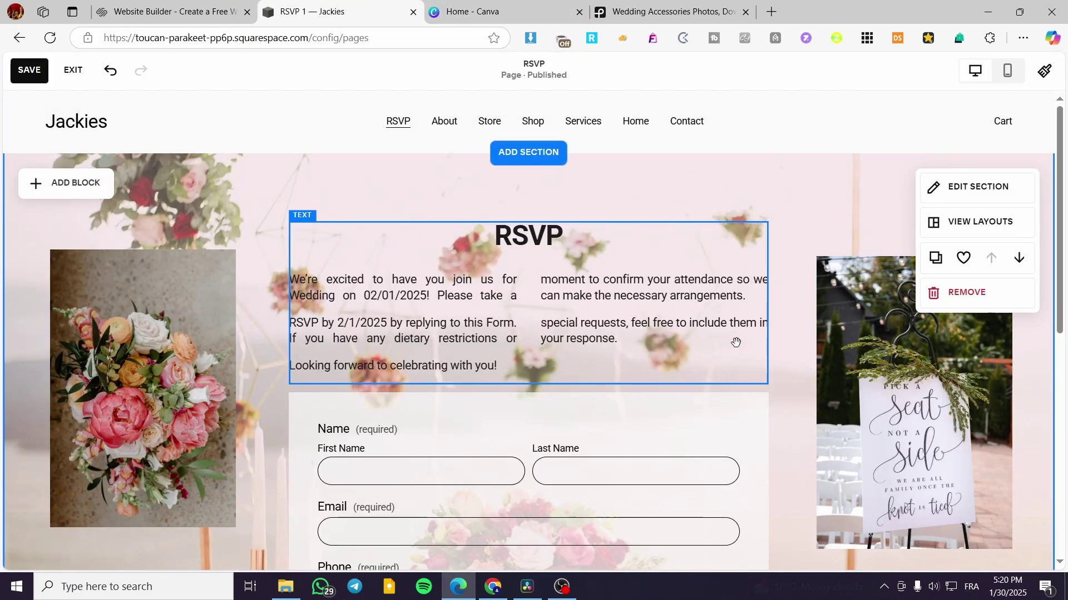
click(633, 274)
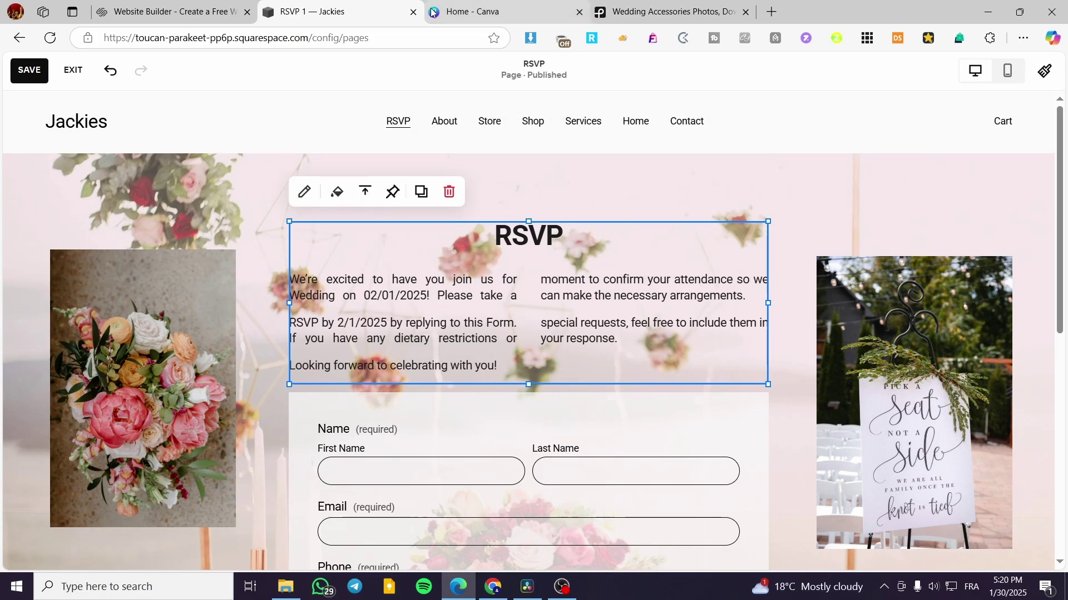
mouse_move(433, 12)
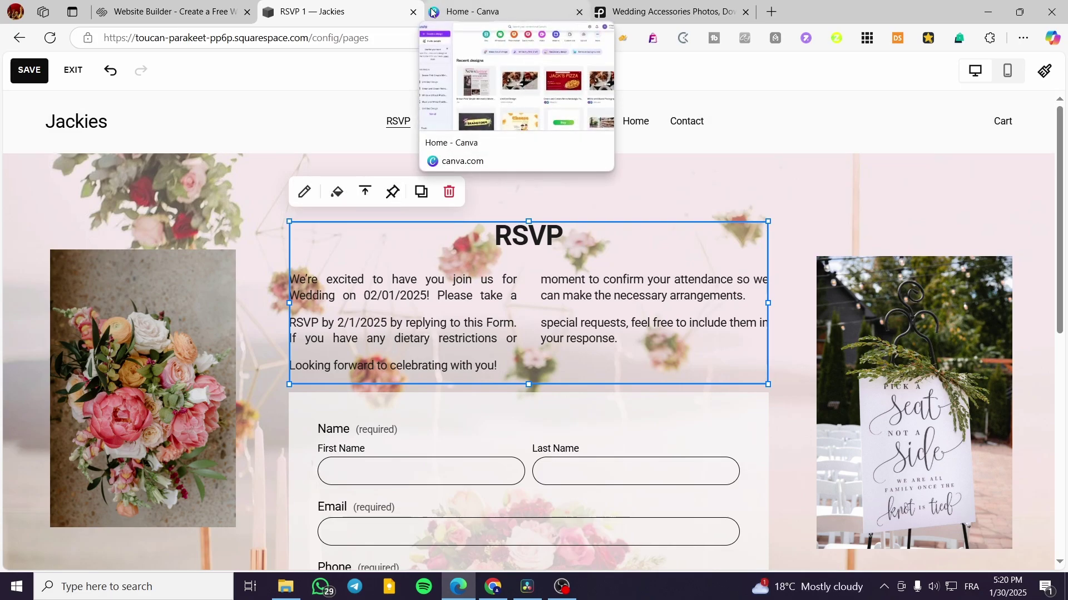